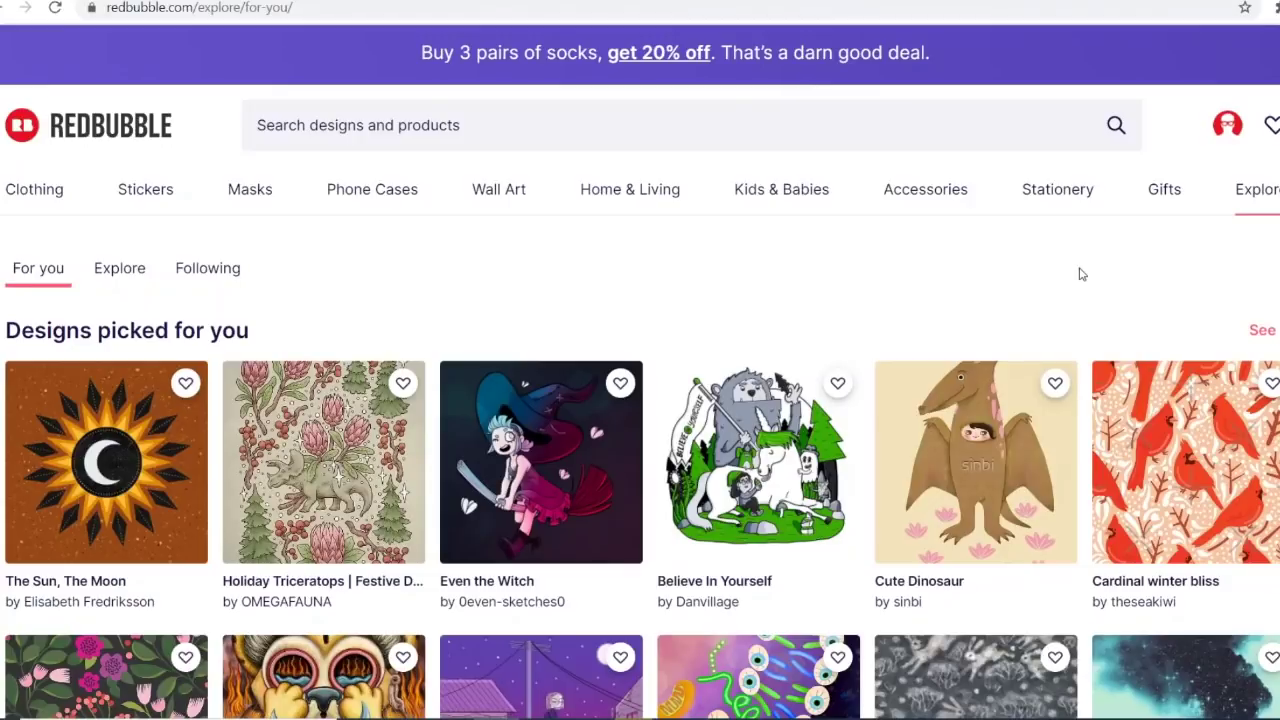
{"action": "scroll", "coordinate": [1080, 274], "scroll_direction": "down", "scroll_amount": 2}
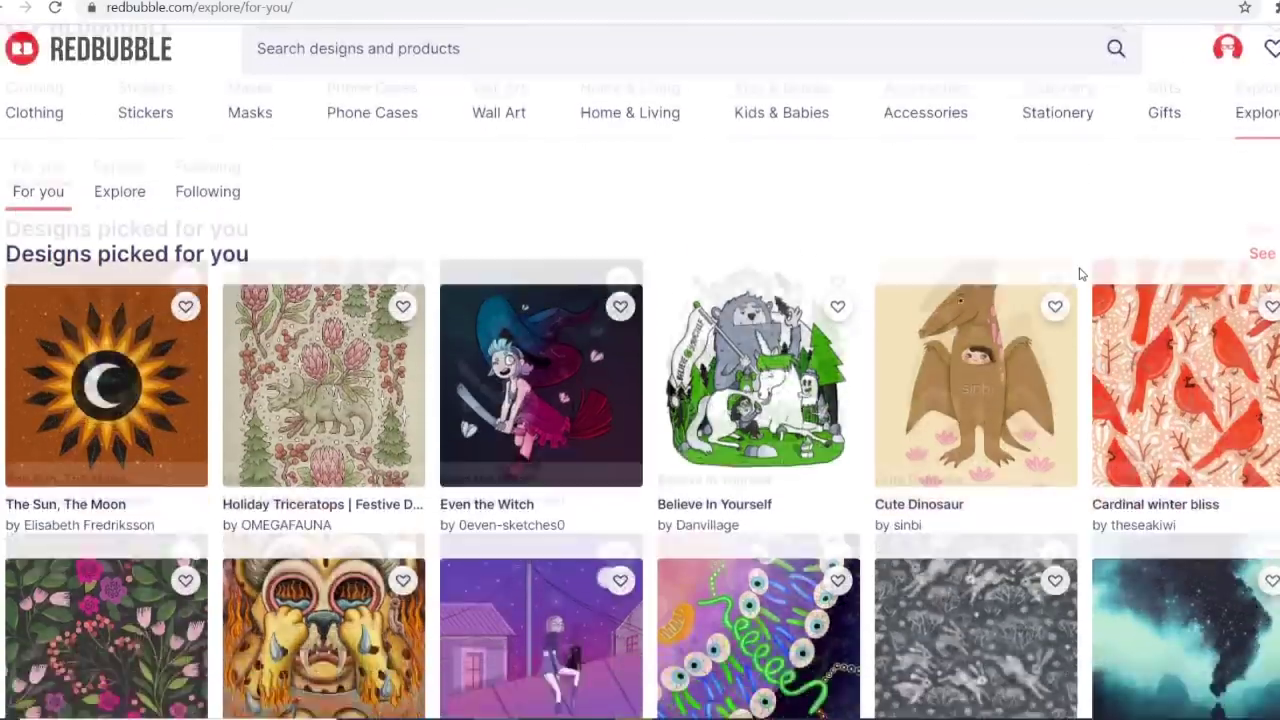
{"action": "scroll", "coordinate": [1080, 274], "scroll_direction": "down", "scroll_amount": 4}
{"action": "scroll", "coordinate": [1080, 274], "scroll_direction": "down", "scroll_amount": 3}
{"action": "scroll", "coordinate": [1080, 274], "scroll_direction": "down", "scroll_amount": 2}
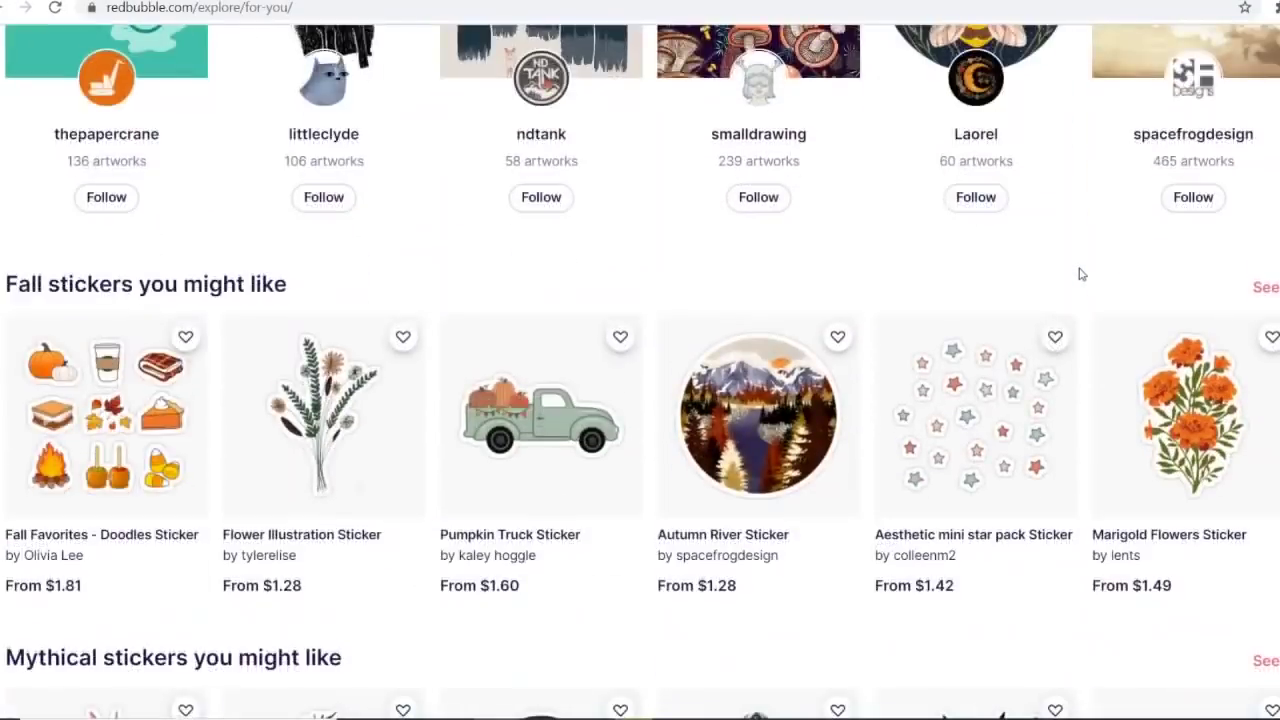
{"action": "scroll", "coordinate": [1080, 274], "scroll_direction": "down", "scroll_amount": 2}
{"action": "scroll", "coordinate": [1080, 274], "scroll_direction": "down", "scroll_amount": 1}
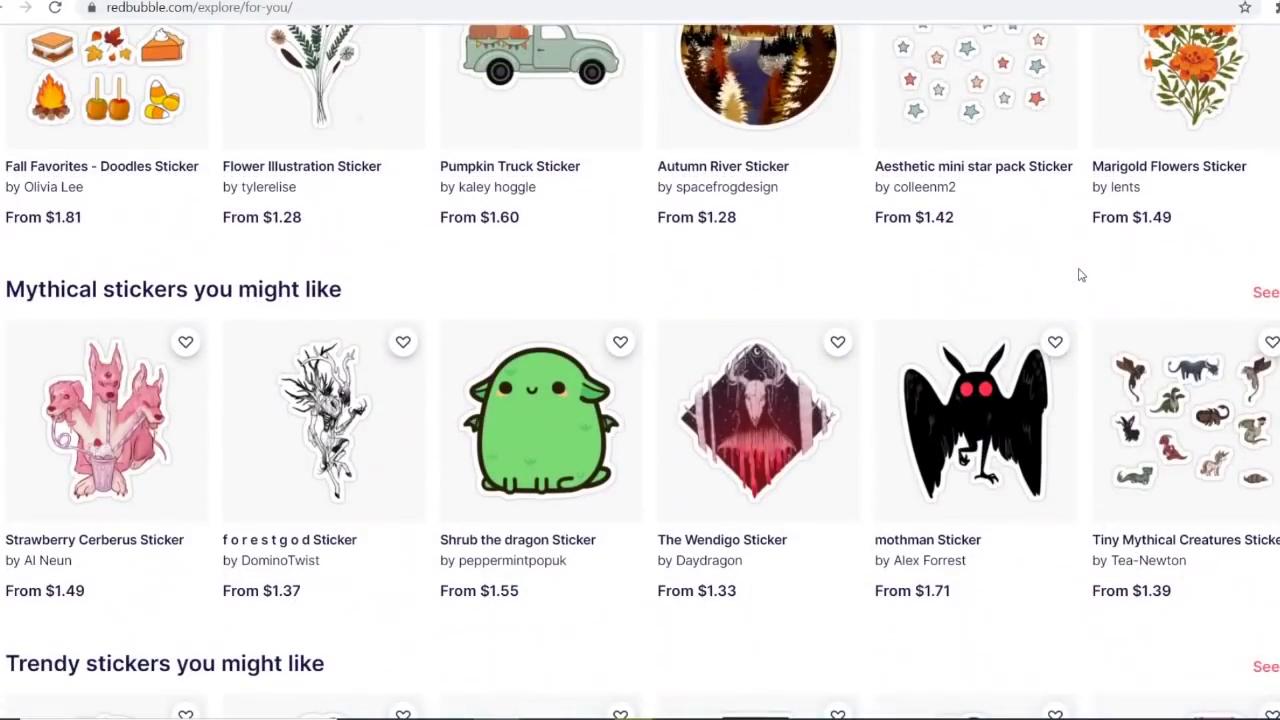
{"action": "scroll", "coordinate": [1080, 274], "scroll_direction": "down", "scroll_amount": 1}
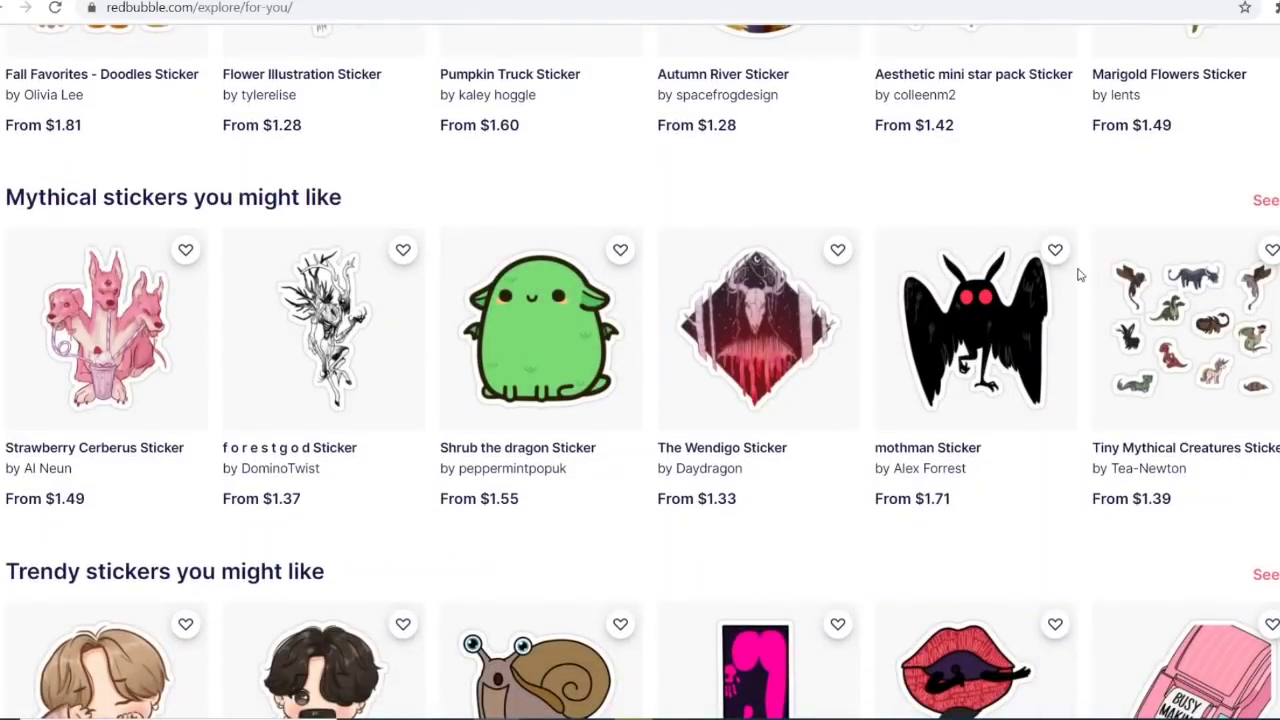
{"action": "scroll", "coordinate": [1080, 274], "scroll_direction": "down", "scroll_amount": 1}
{"action": "scroll", "coordinate": [1080, 274], "scroll_direction": "down", "scroll_amount": 2}
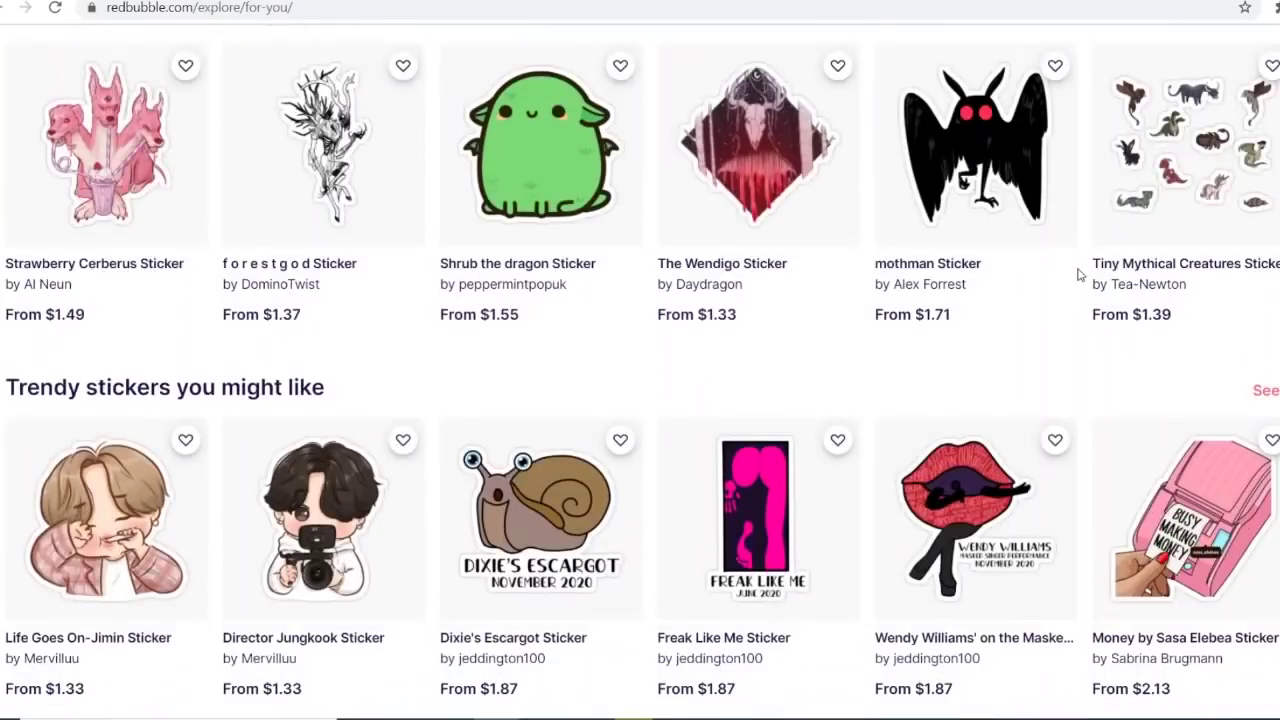
{"action": "scroll", "coordinate": [1080, 274], "scroll_direction": "down", "scroll_amount": 1}
{"action": "scroll", "coordinate": [1080, 274], "scroll_direction": "down", "scroll_amount": 3}
{"action": "key", "text": "Home"}
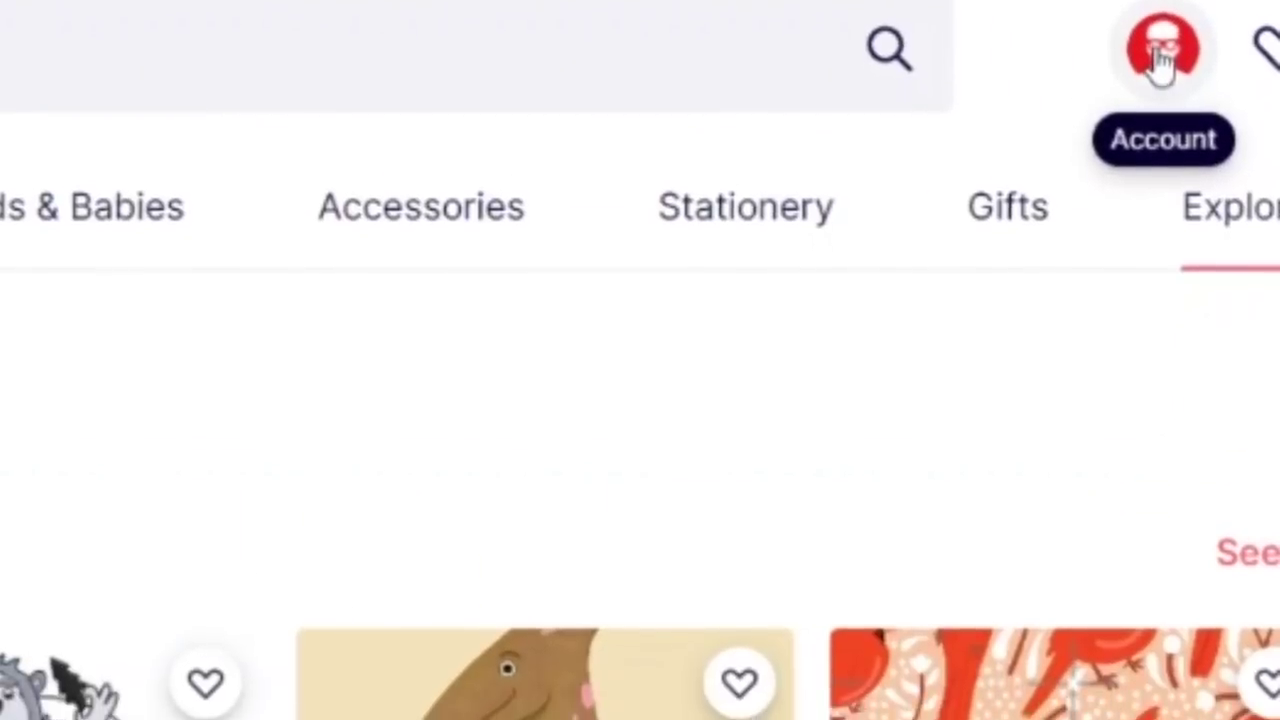
{"action": "left_click", "coordinate": [1160, 64]}
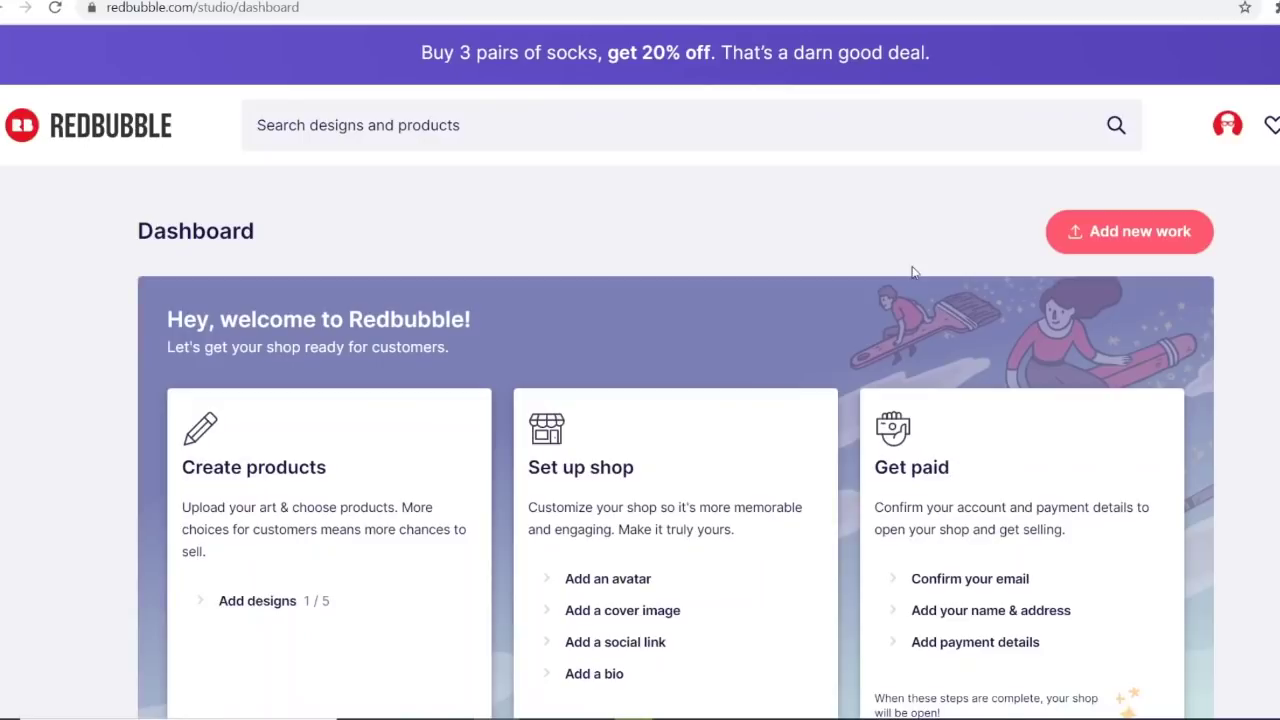
Scroll down the Redbubble seller dashboard.
{"action": "scroll", "coordinate": [912, 272], "scroll_direction": "down", "scroll_amount": 2}
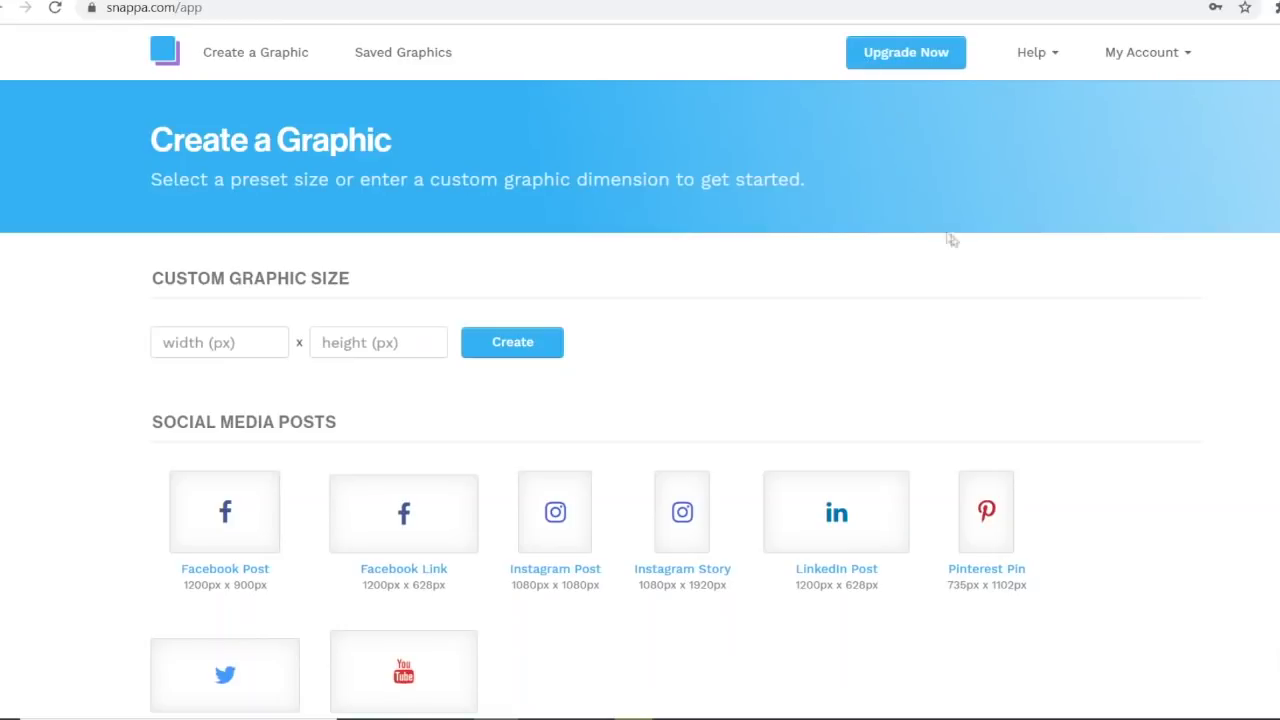
Enter a custom graphic size of 2200 × 2200 px and create the blank design.
{"action": "scroll", "coordinate": [1000, 240], "scroll_direction": "down", "scroll_amount": 3}
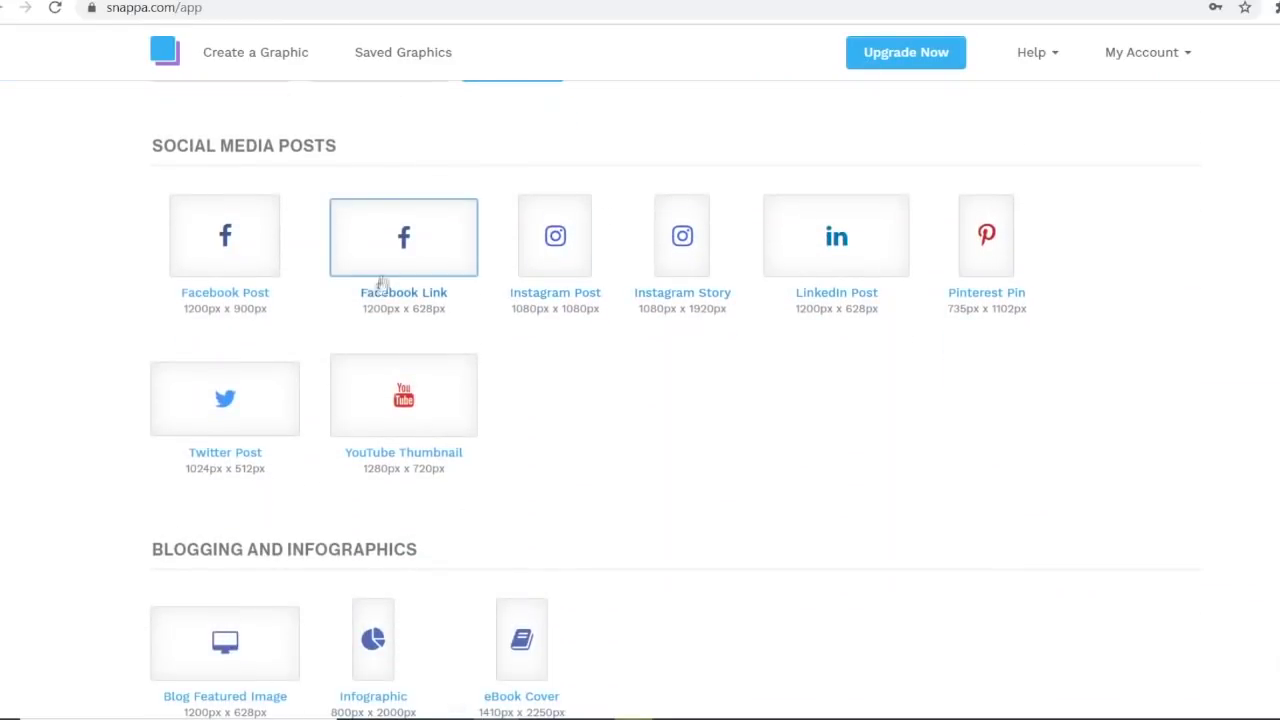
{"action": "scroll", "coordinate": [857, 214], "scroll_direction": "down", "scroll_amount": 1}
{"action": "scroll", "coordinate": [1080, 277], "scroll_direction": "down", "scroll_amount": 1}
{"action": "scroll", "coordinate": [535, 240], "scroll_direction": "down", "scroll_amount": 2}
{"action": "scroll", "coordinate": [535, 240], "scroll_direction": "down", "scroll_amount": 1}
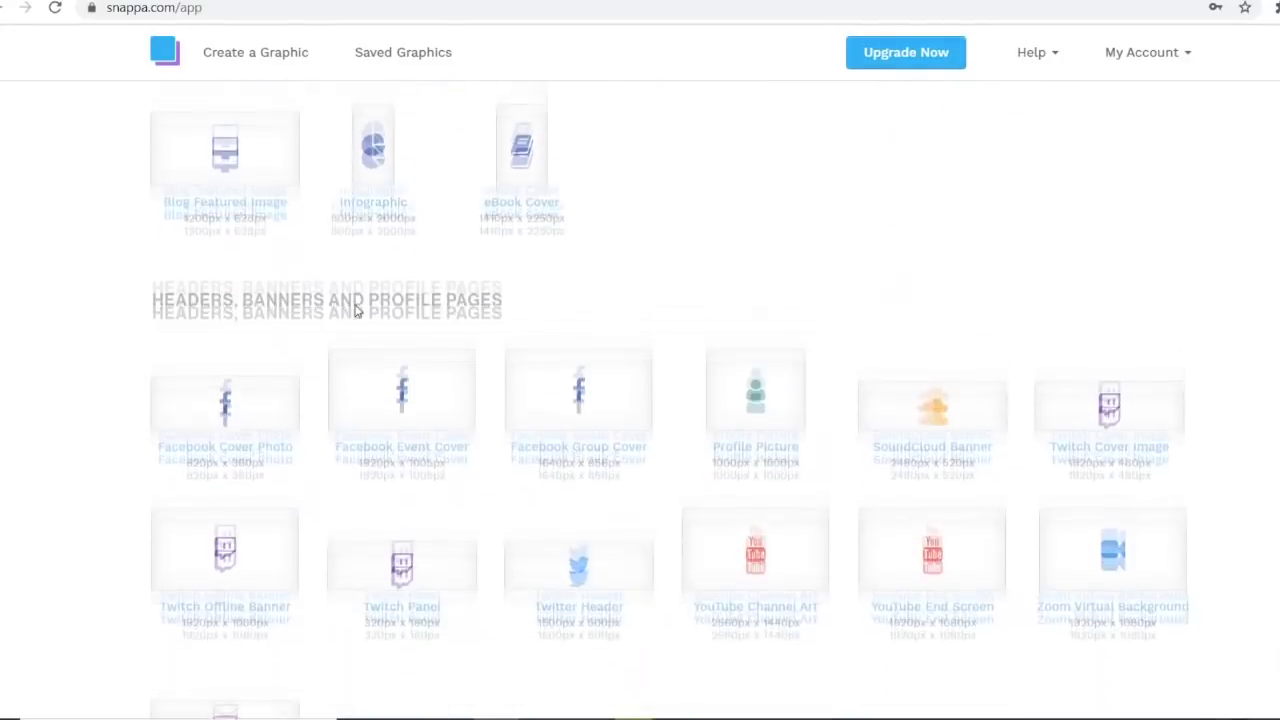
{"action": "scroll", "coordinate": [337, 314], "scroll_direction": "down", "scroll_amount": 1}
{"action": "scroll", "coordinate": [690, 327], "scroll_direction": "down", "scroll_amount": 2}
{"action": "scroll", "coordinate": [700, 320], "scroll_direction": "down", "scroll_amount": 1}
{"action": "scroll", "coordinate": [850, 300], "scroll_direction": "down", "scroll_amount": 1}
{"action": "scroll", "coordinate": [1210, 380], "scroll_direction": "up", "scroll_amount": 2}
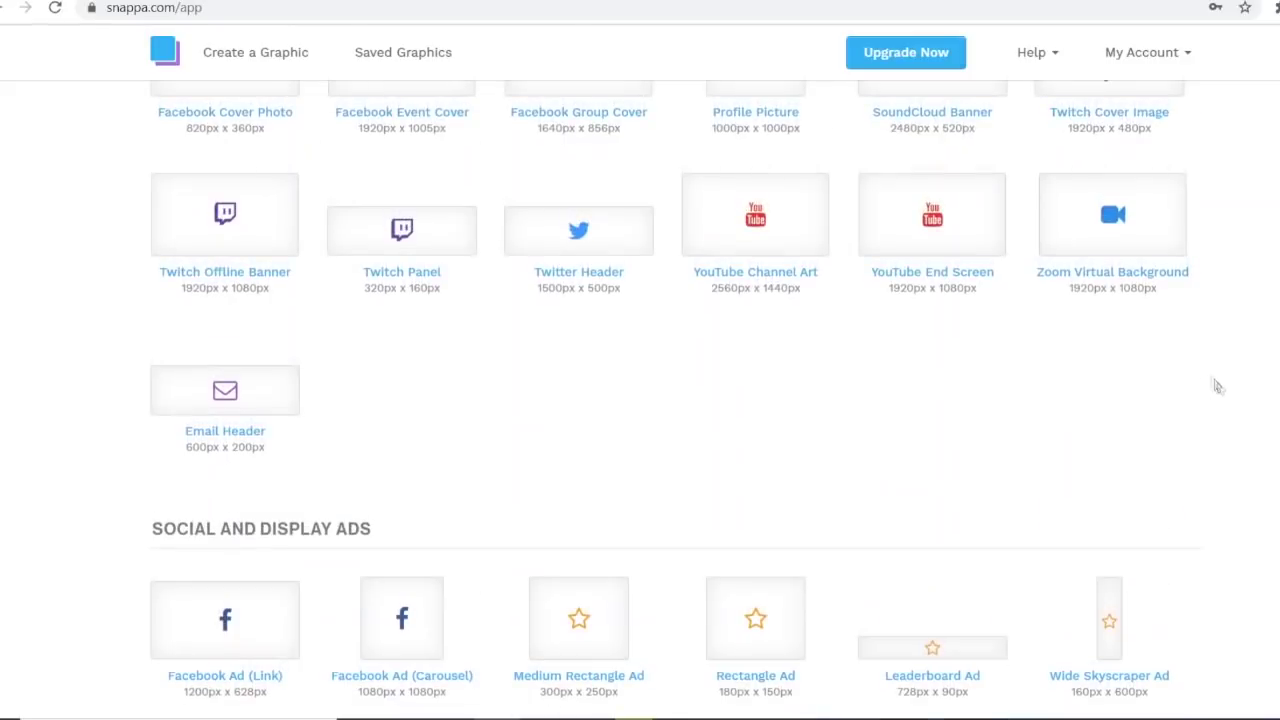
{"action": "scroll", "coordinate": [1230, 405], "scroll_direction": "up", "scroll_amount": 4}
{"action": "scroll", "coordinate": [1200, 423], "scroll_direction": "up", "scroll_amount": 5}
{"action": "scroll", "coordinate": [1060, 415], "scroll_direction": "up", "scroll_amount": 2}
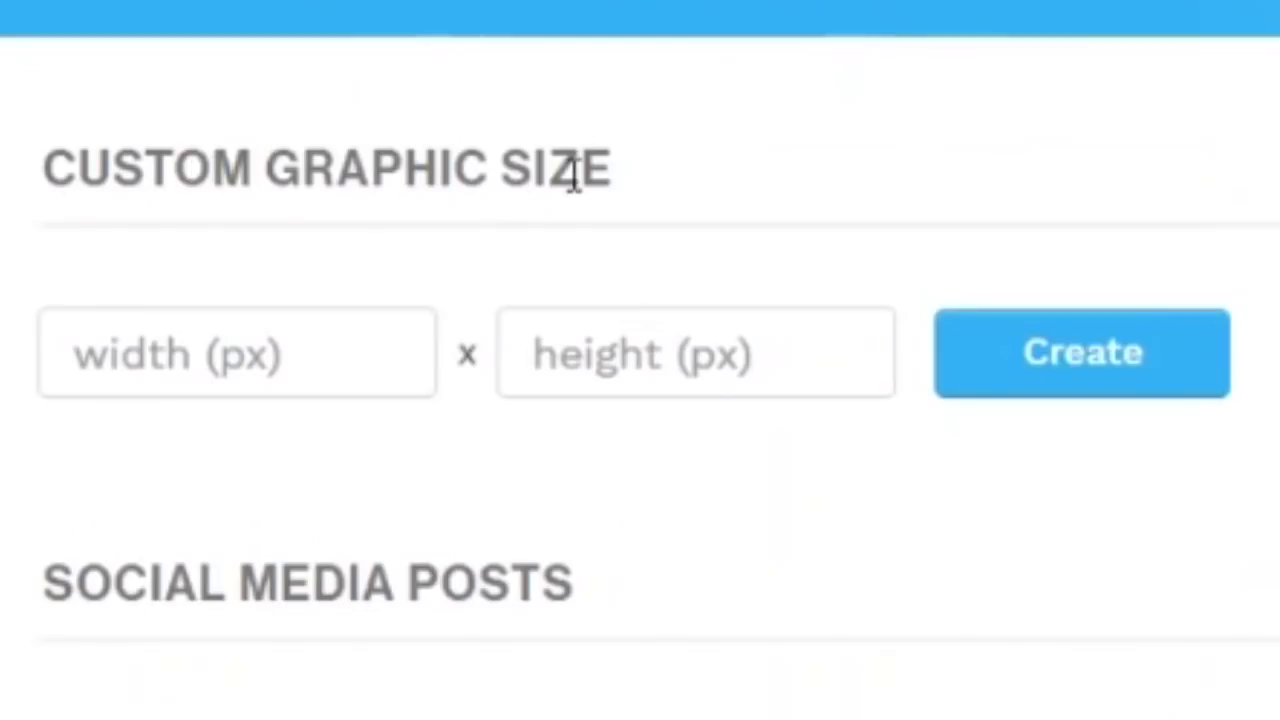
{"action": "left_click", "coordinate": [180, 335]}
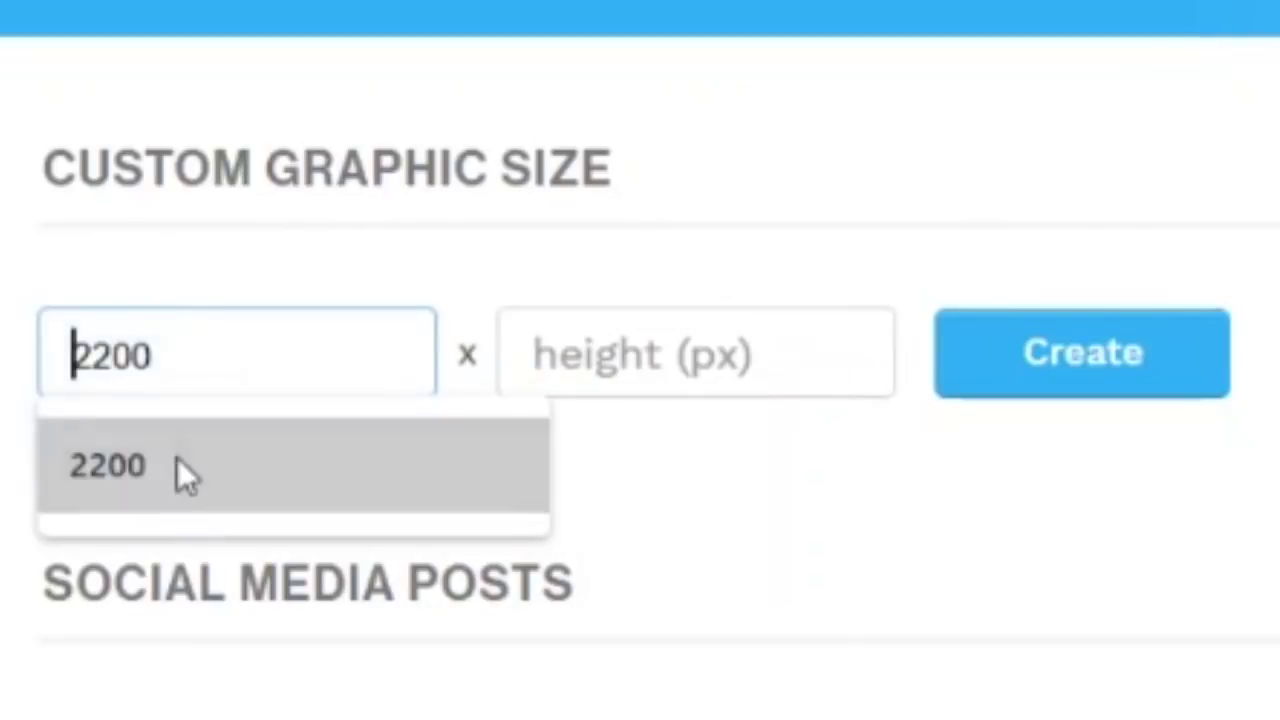
{"action": "left_click", "coordinate": [177, 463]}
{"action": "left_click", "coordinate": [666, 355]}
{"action": "left_click", "coordinate": [668, 455]}
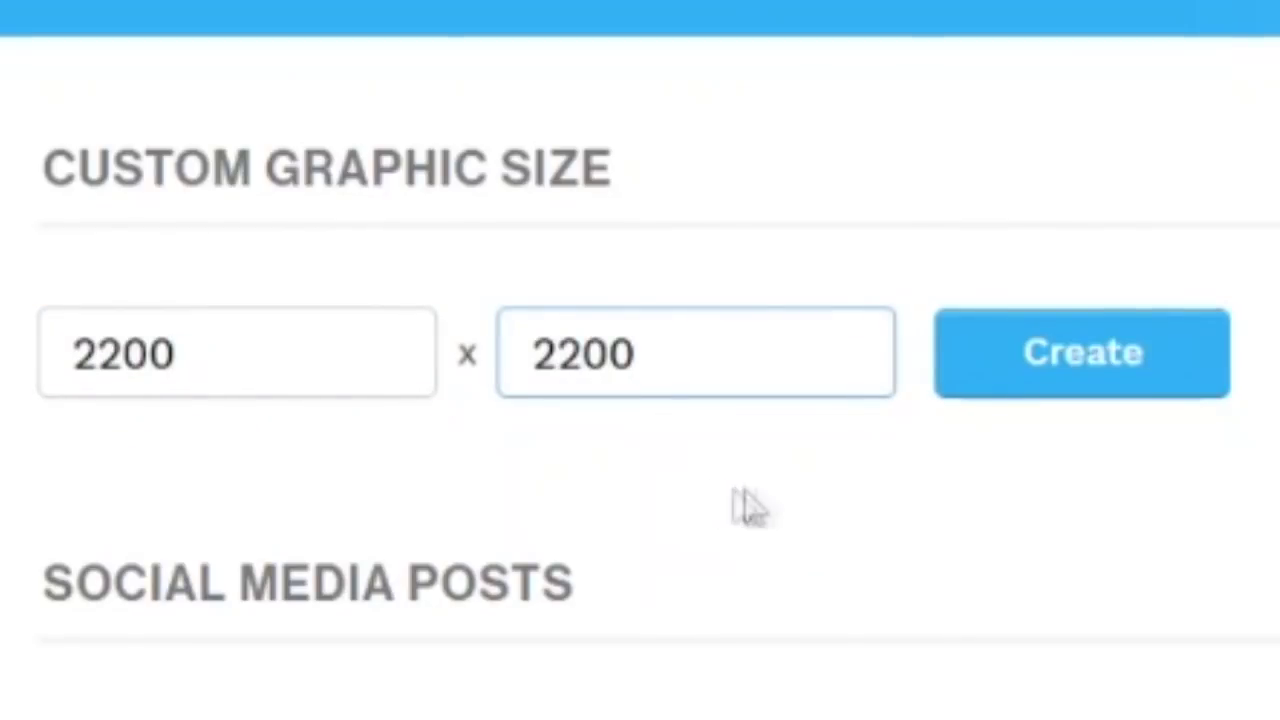
{"action": "left_click", "coordinate": [1105, 375]}
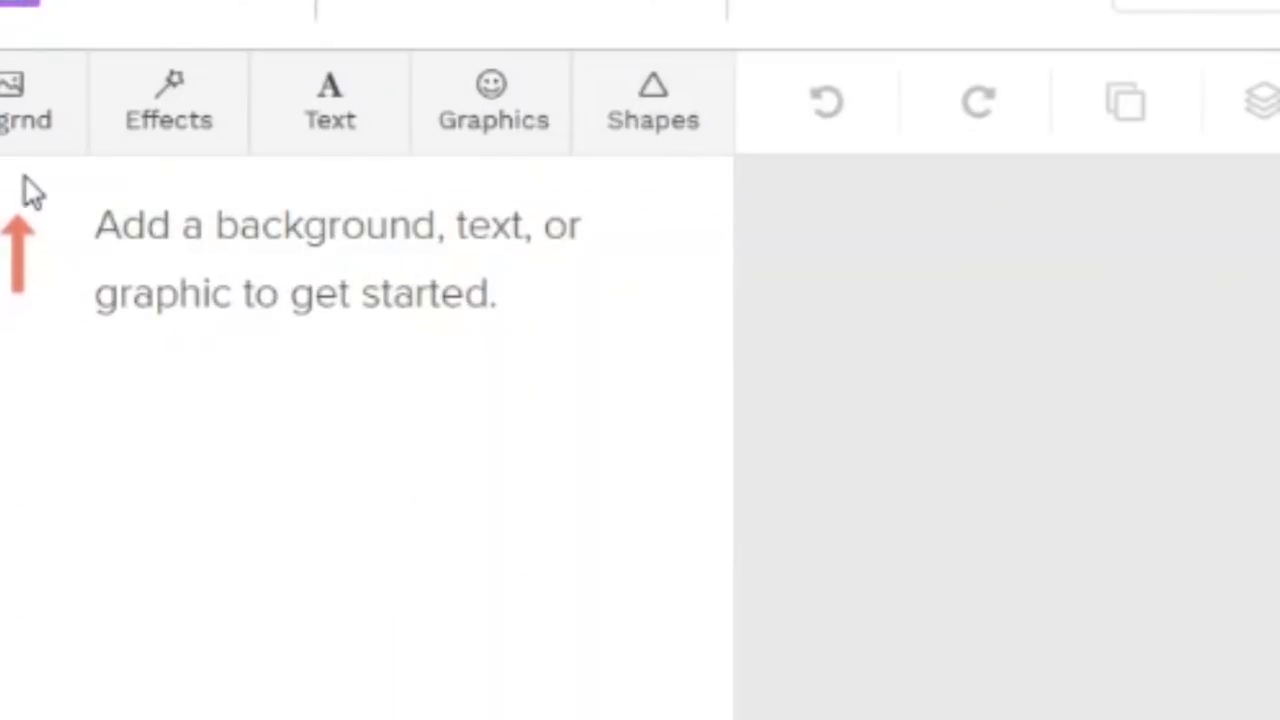
Browse the Effects, Text and Graphics panels of the Snappa editor.
{"action": "left_click", "coordinate": [137, 122]}
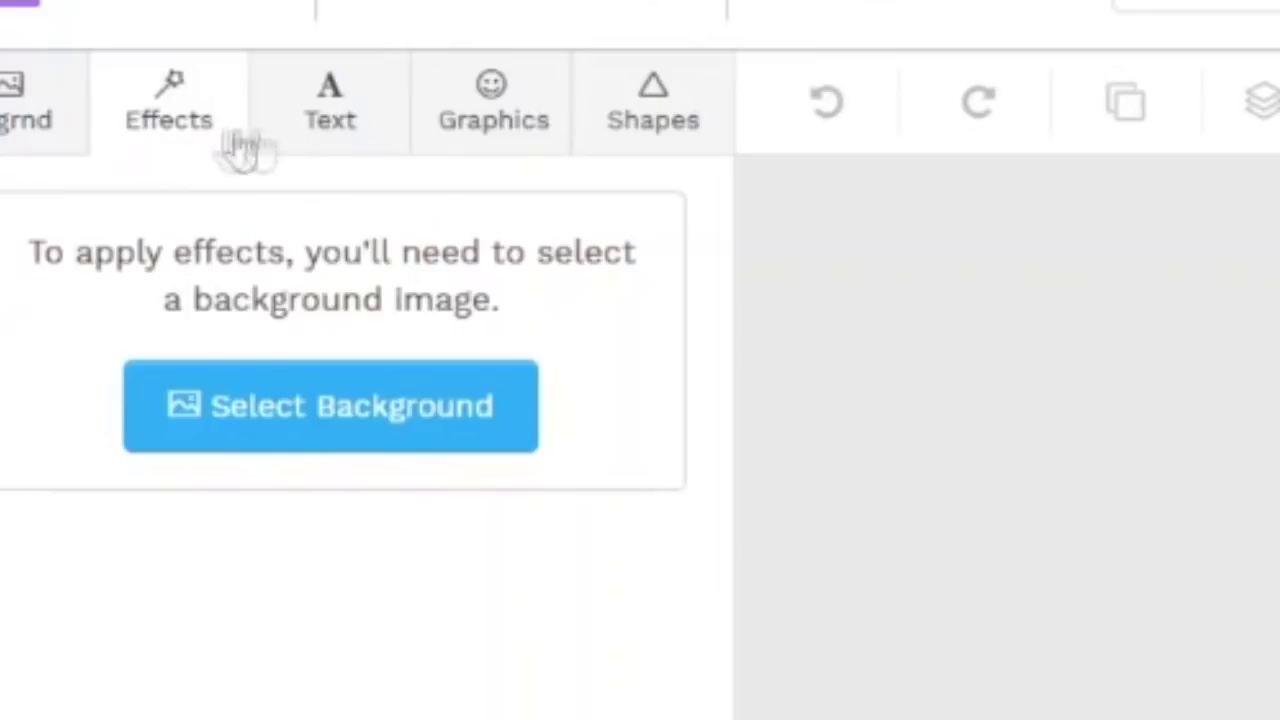
{"action": "left_click", "coordinate": [331, 130]}
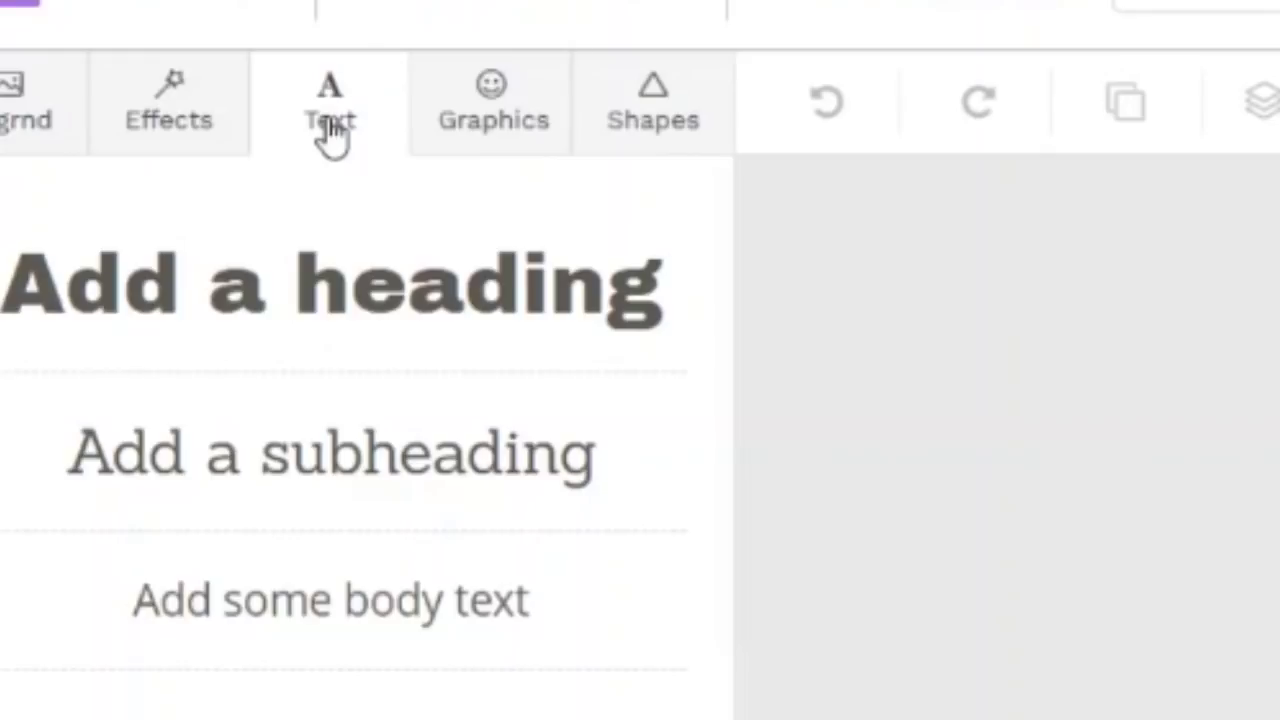
{"action": "left_click", "coordinate": [489, 143]}
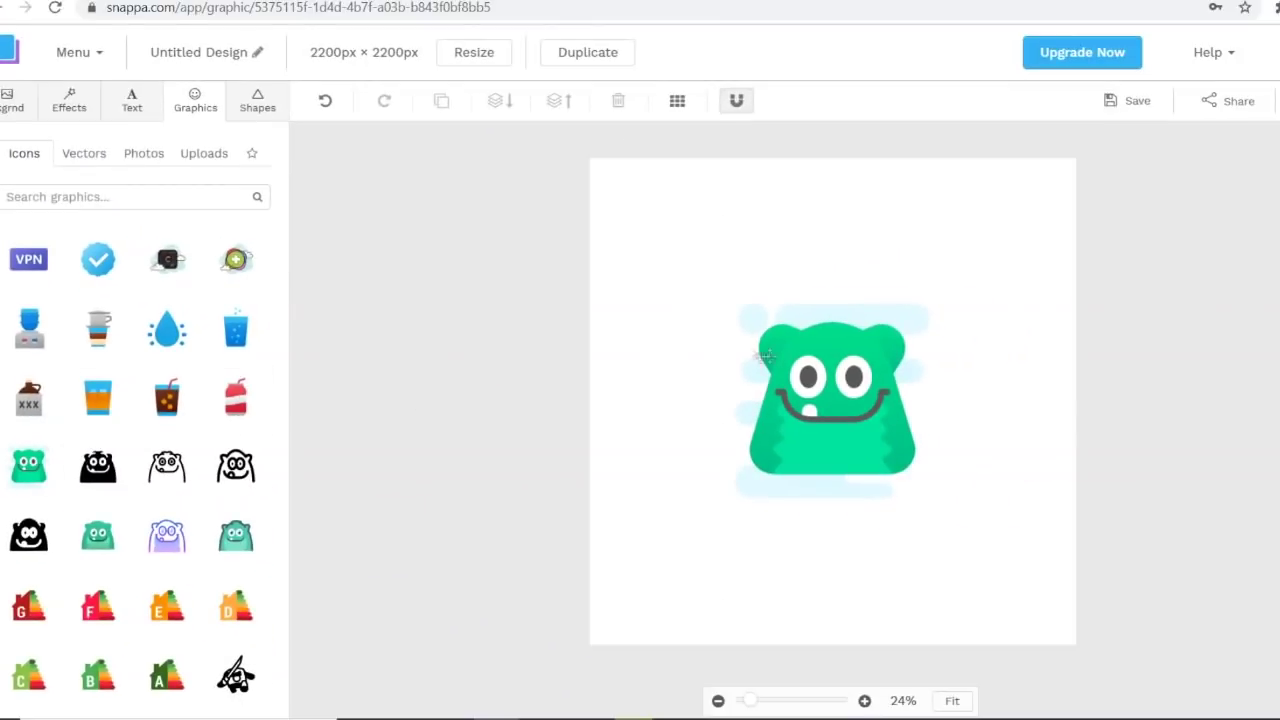
Select the green monster icon and delete it from the canvas.
{"action": "left_click", "coordinate": [829, 366]}
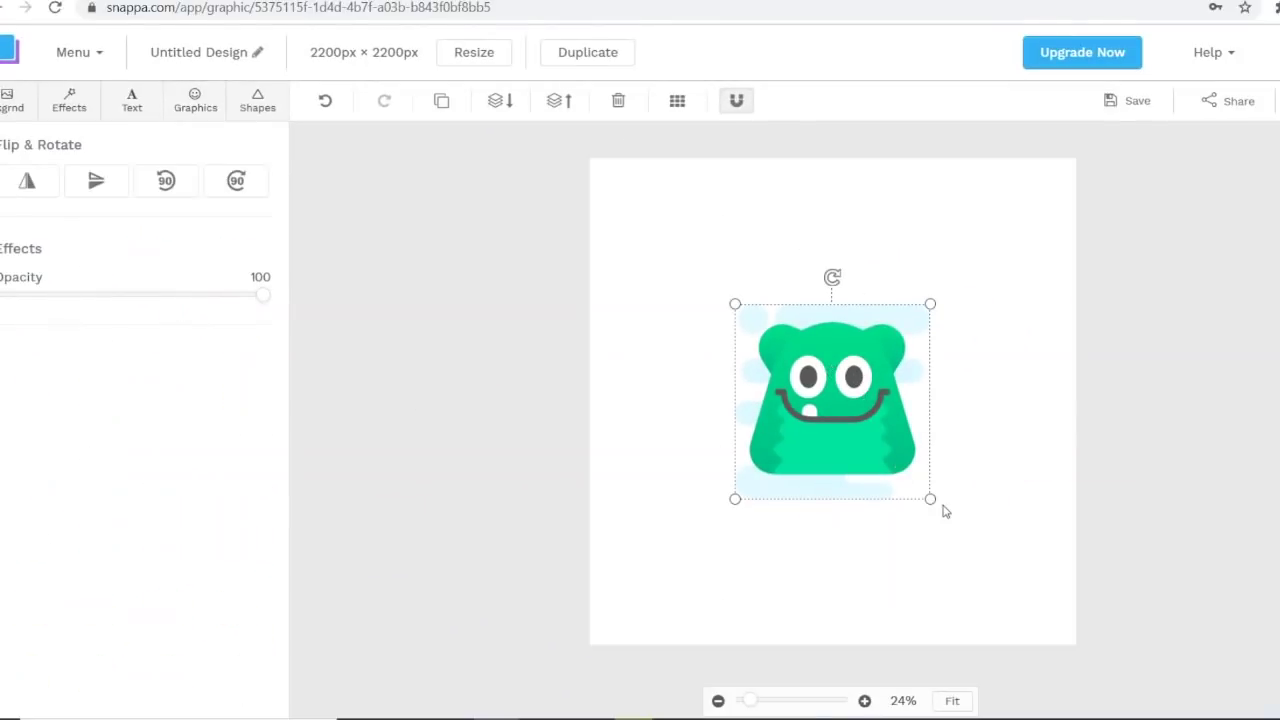
{"action": "left_click_drag", "start_coordinate": [931, 499], "coordinate": [956, 524]}
{"action": "key", "text": "Delete"}
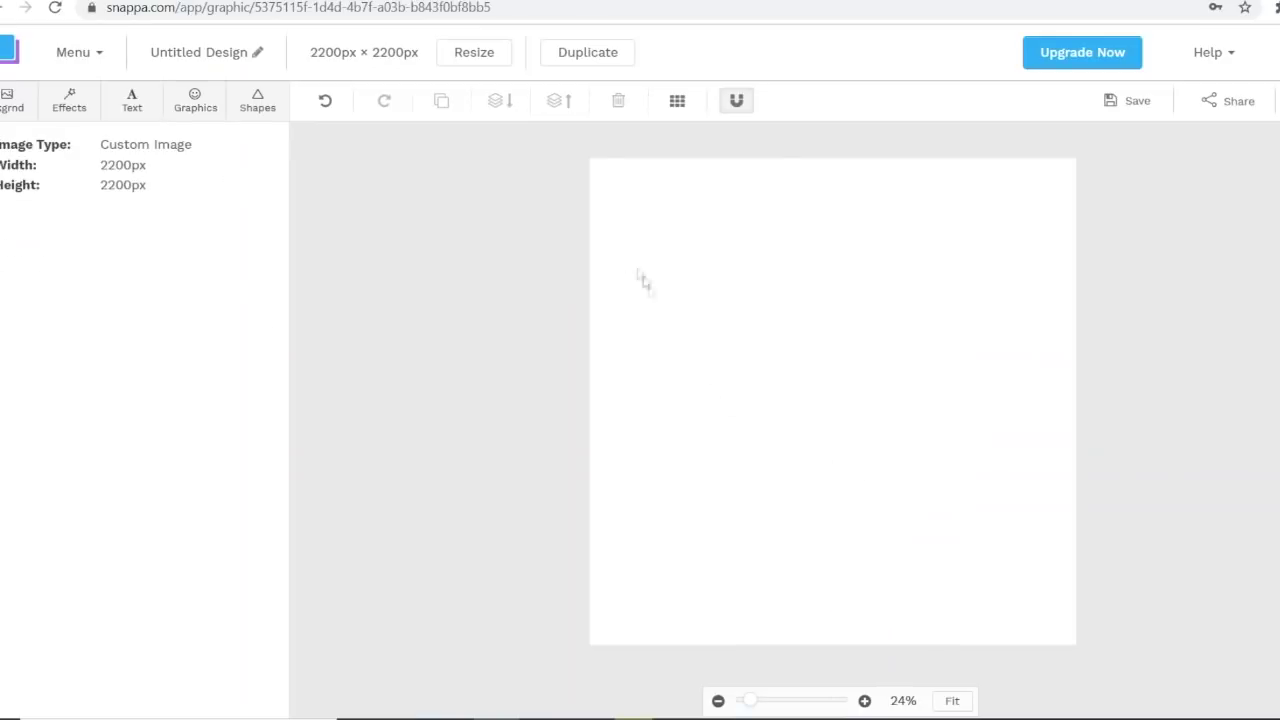
Add the green crocodile icon from the Icons library to the canvas.
{"action": "left_click", "coordinate": [195, 100]}
{"action": "scroll", "coordinate": [191, 320], "scroll_direction": "down", "scroll_amount": 2}
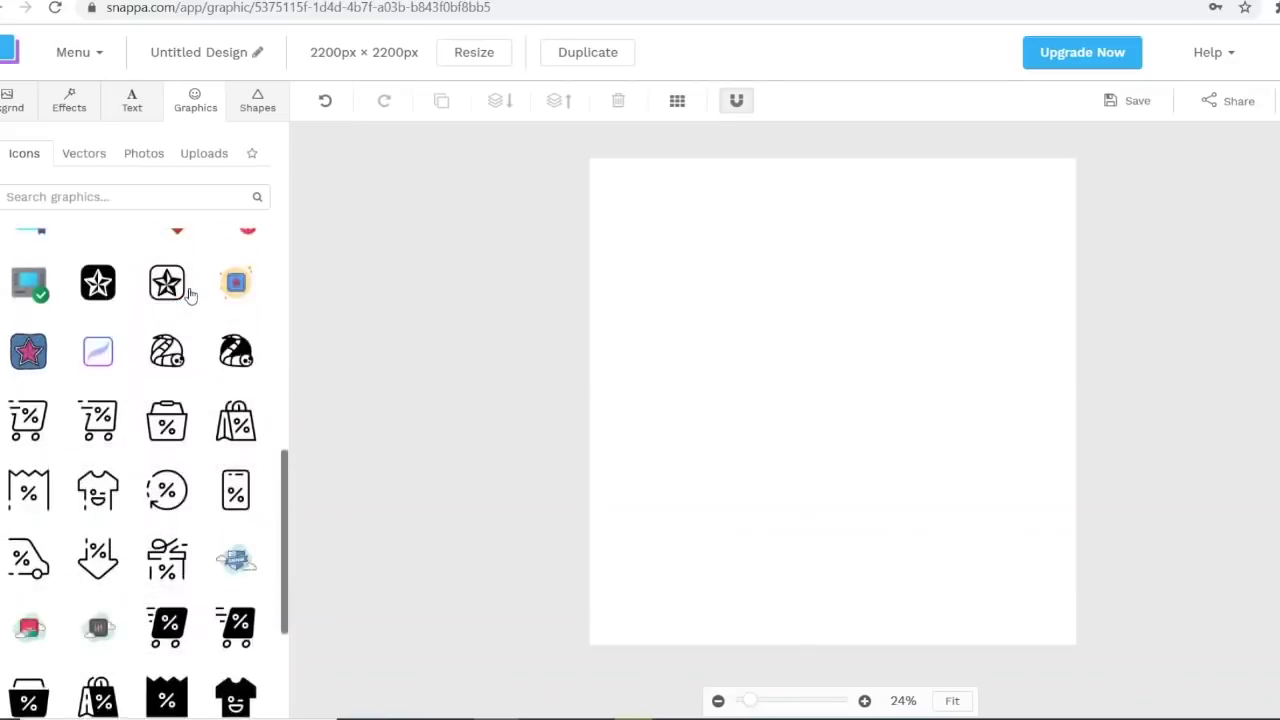
{"action": "scroll", "coordinate": [192, 345], "scroll_direction": "down", "scroll_amount": 1}
{"action": "scroll", "coordinate": [192, 343], "scroll_direction": "down", "scroll_amount": 1}
{"action": "scroll", "coordinate": [195, 343], "scroll_direction": "down", "scroll_amount": 1}
{"action": "scroll", "coordinate": [195, 343], "scroll_direction": "down", "scroll_amount": 2}
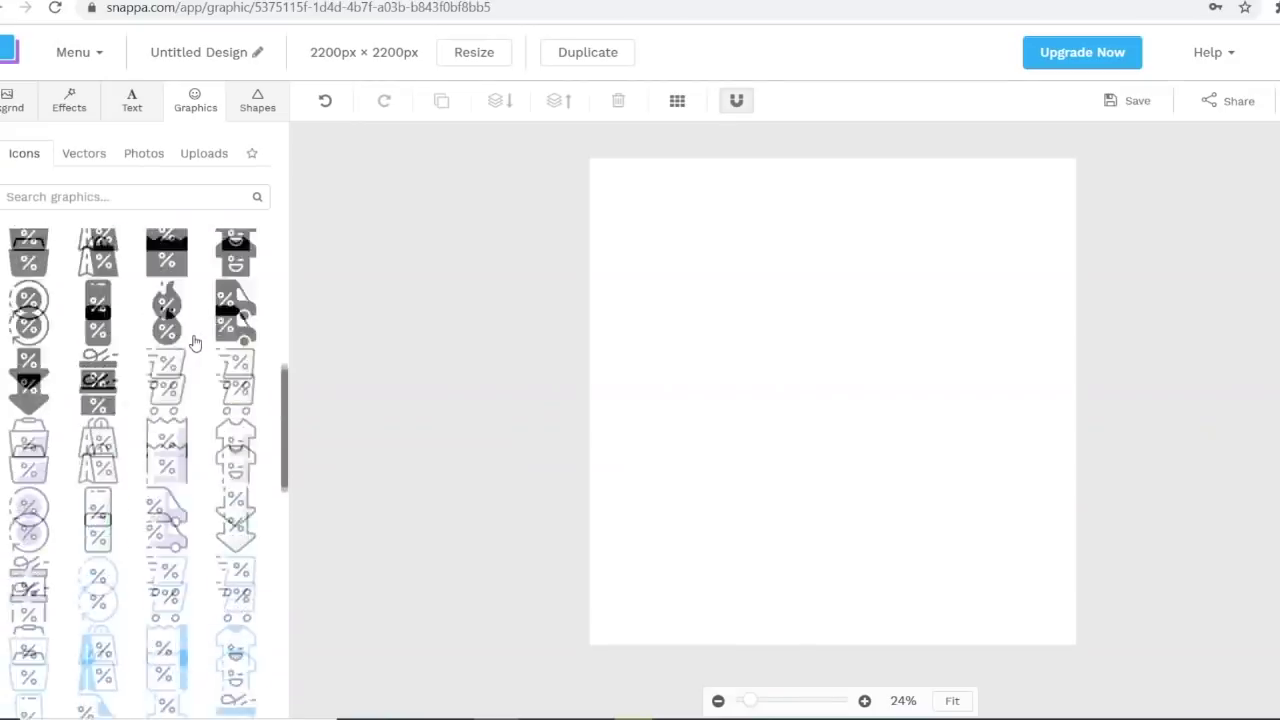
{"action": "scroll", "coordinate": [195, 343], "scroll_direction": "down", "scroll_amount": 2}
{"action": "scroll", "coordinate": [195, 343], "scroll_direction": "down", "scroll_amount": 2}
{"action": "scroll", "coordinate": [195, 343], "scroll_direction": "down", "scroll_amount": 2}
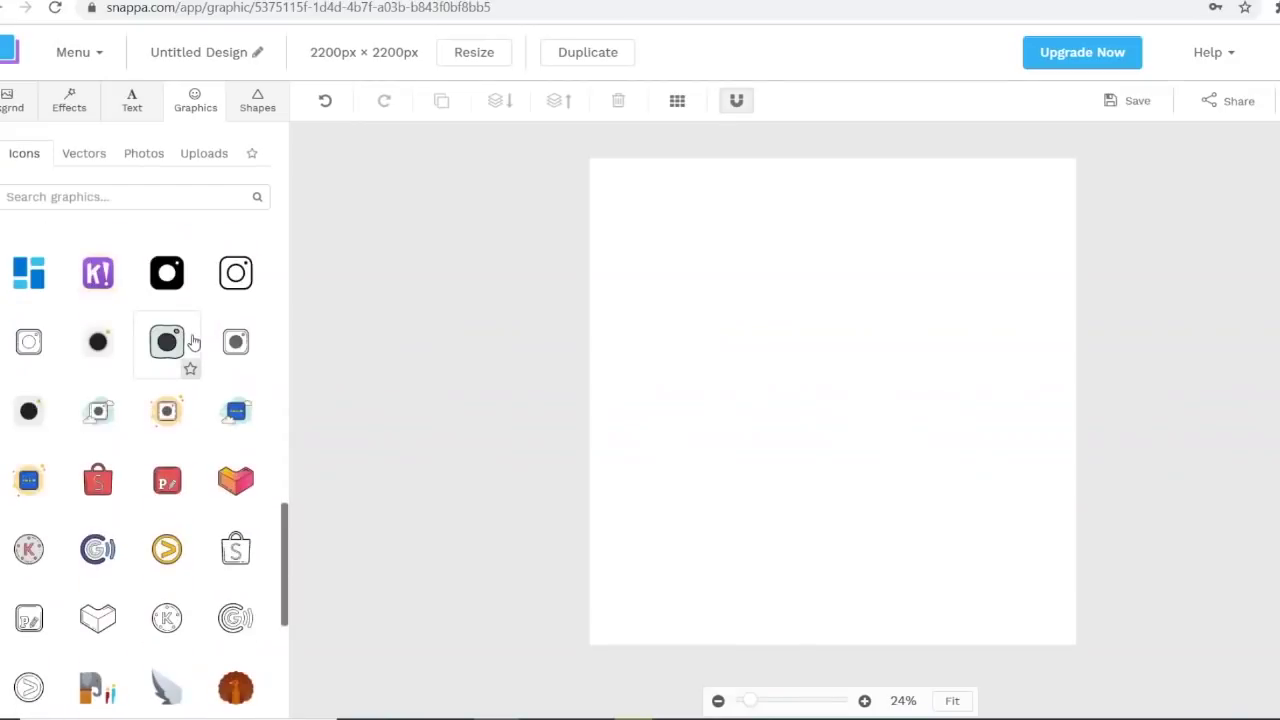
{"action": "scroll", "coordinate": [193, 340], "scroll_direction": "down", "scroll_amount": 1}
{"action": "scroll", "coordinate": [191, 337], "scroll_direction": "down", "scroll_amount": 1}
{"action": "scroll", "coordinate": [191, 340], "scroll_direction": "down", "scroll_amount": 1}
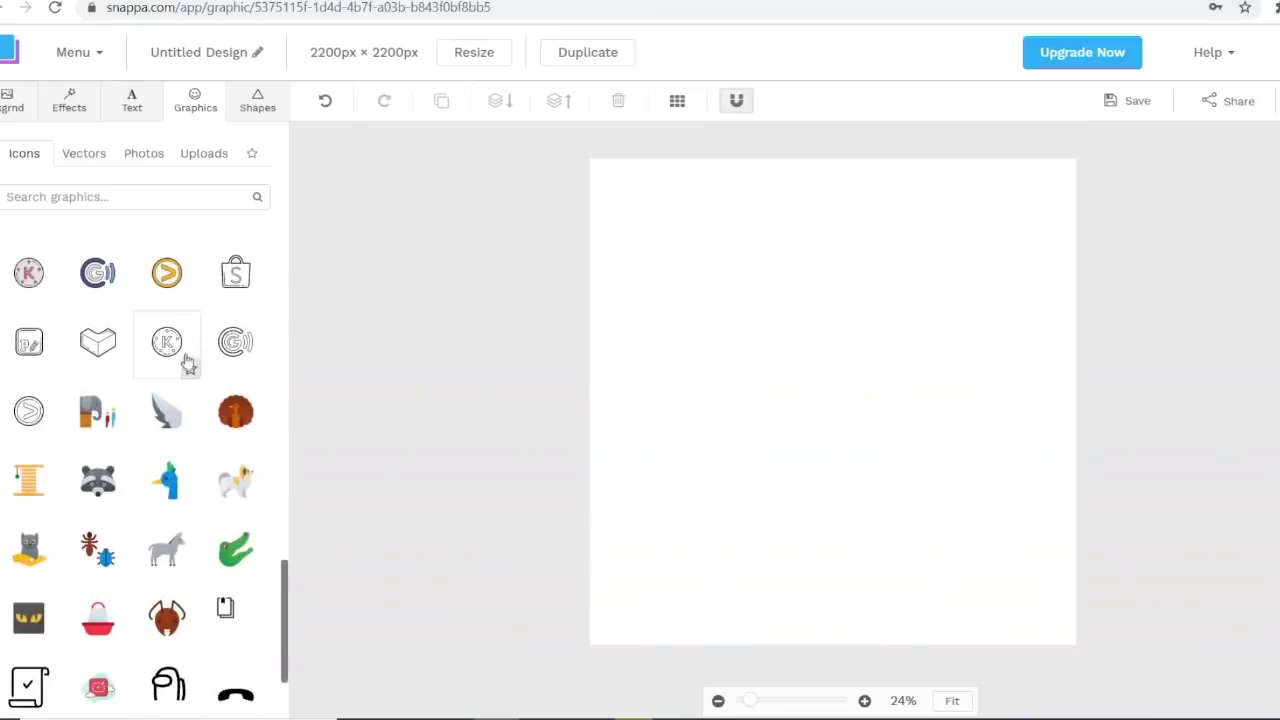
{"action": "left_click", "coordinate": [236, 549]}
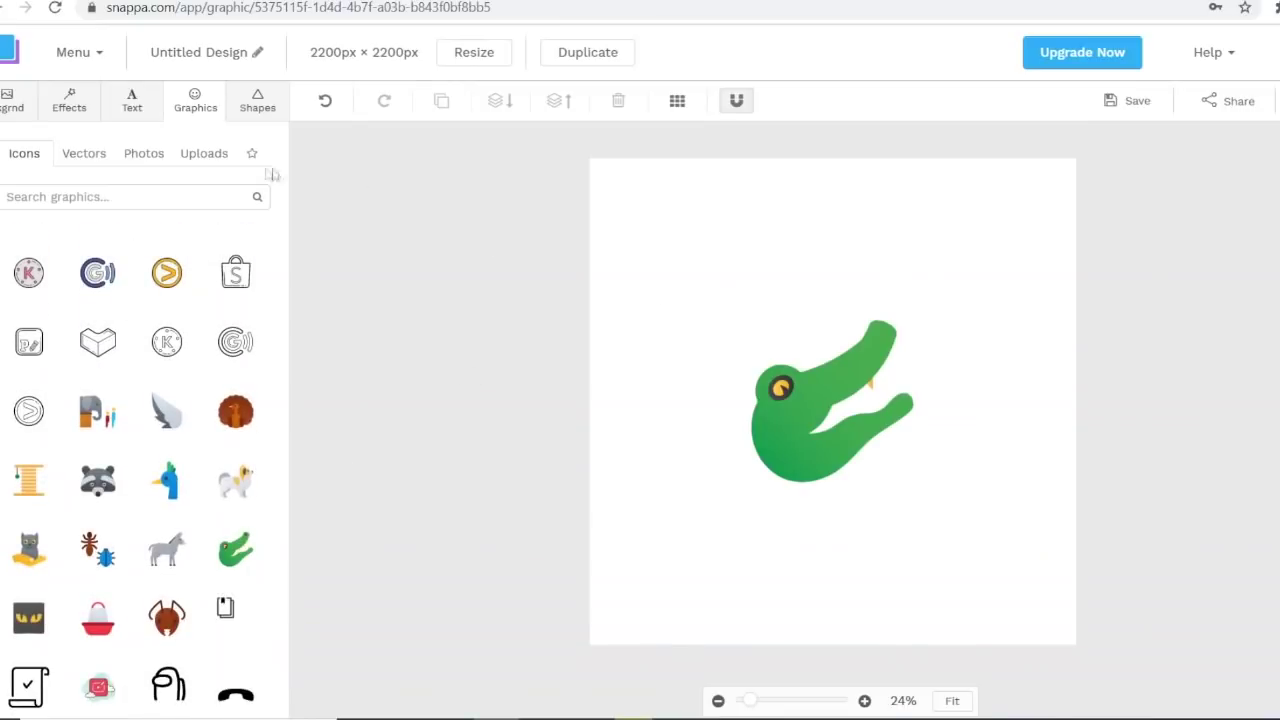
Add a heading above the crocodile and change its wording to INVESTOR.
{"action": "left_click", "coordinate": [140, 116]}
{"action": "left_click", "coordinate": [200, 180]}
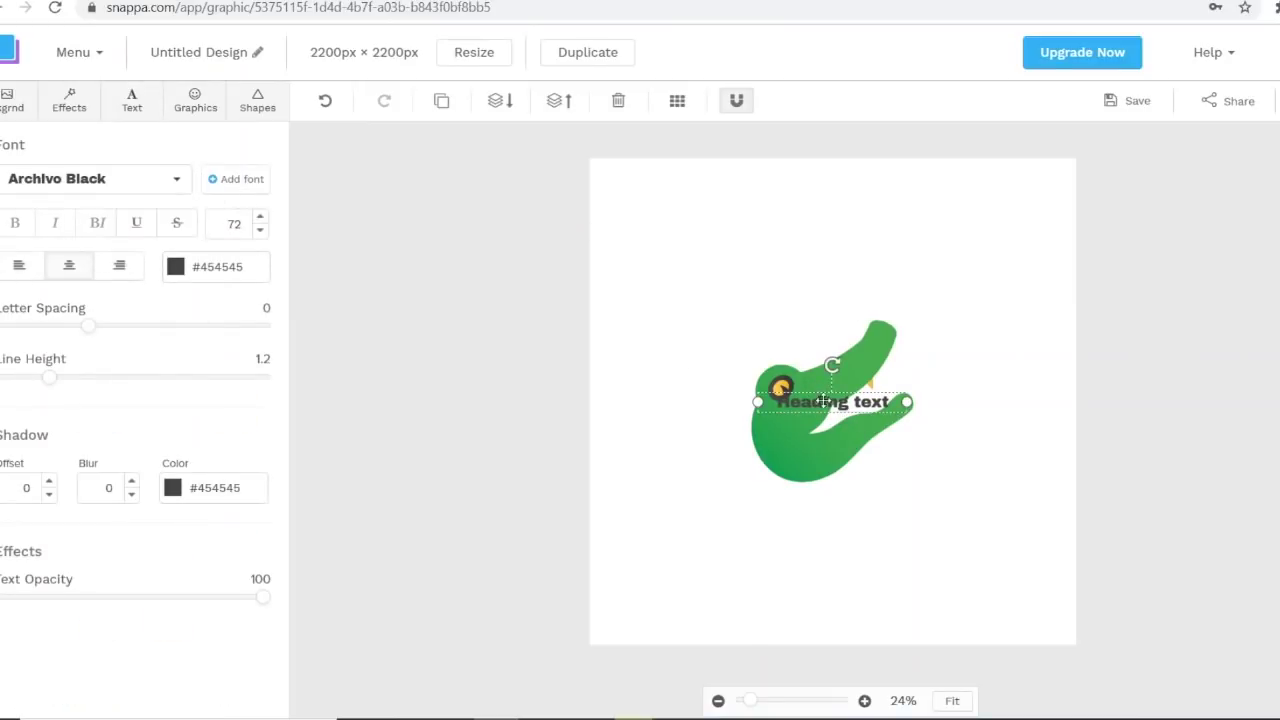
{"action": "left_click_drag", "start_coordinate": [822, 401], "coordinate": [822, 286]}
{"action": "double_click", "coordinate": [822, 284]}
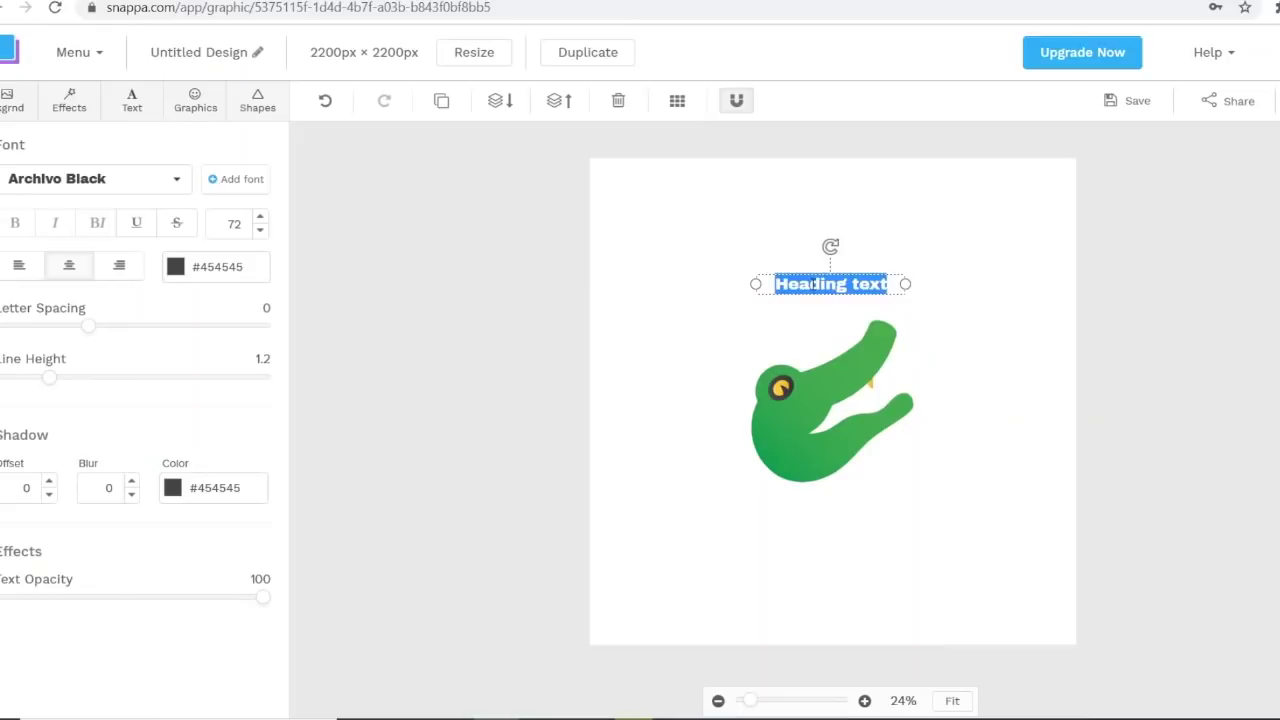
{"action": "type", "text": "INVESTO"}
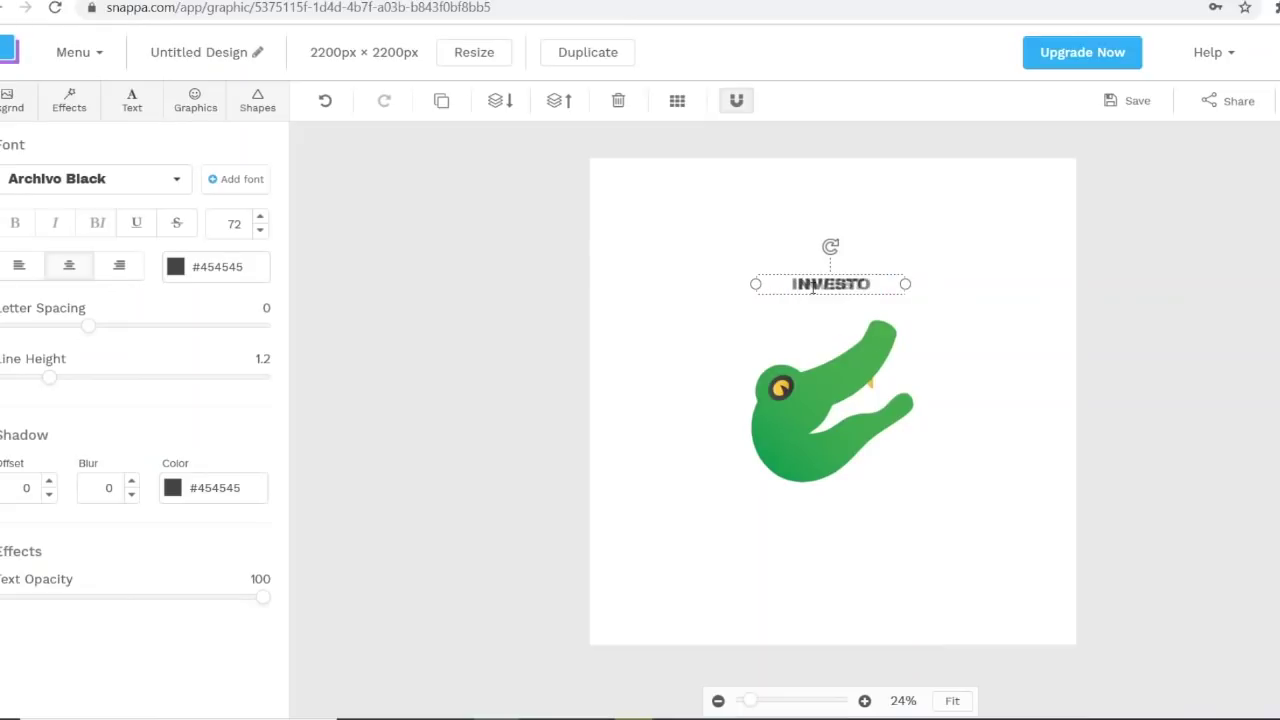
{"action": "type", "text": "R"}
{"action": "double_click", "coordinate": [812, 284]}
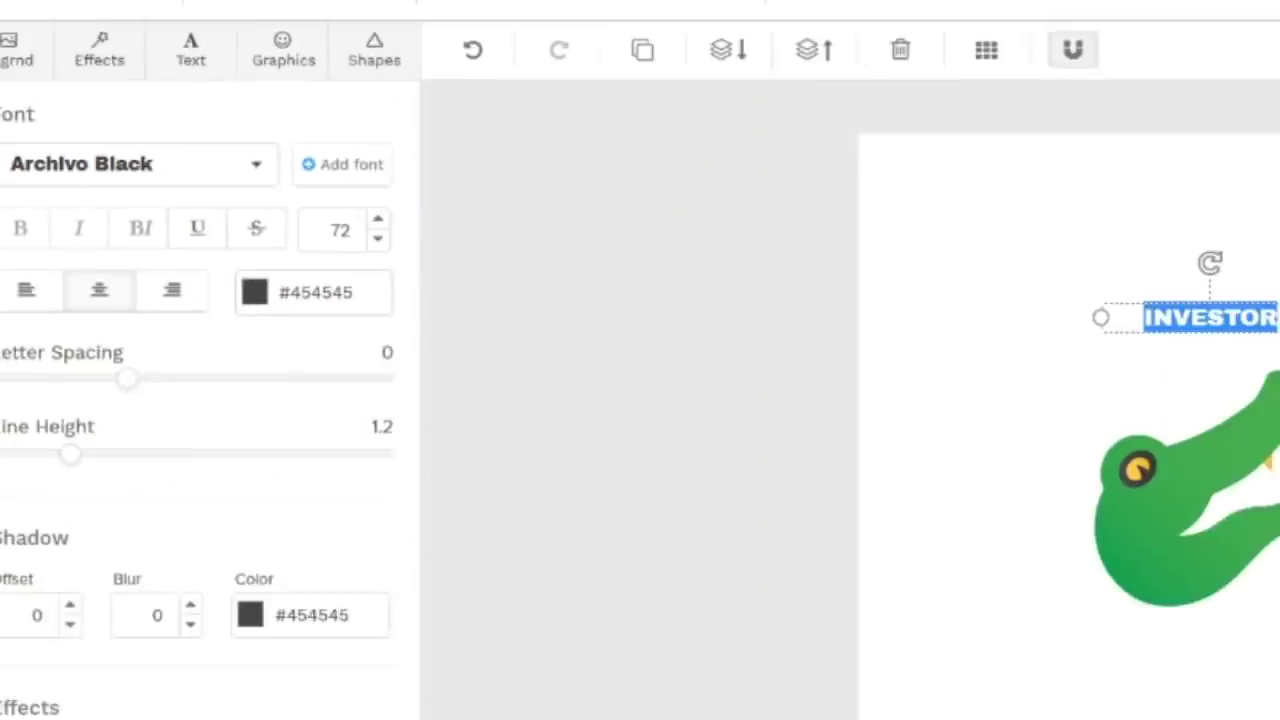
{"action": "left_click", "coordinate": [1147, 226]}
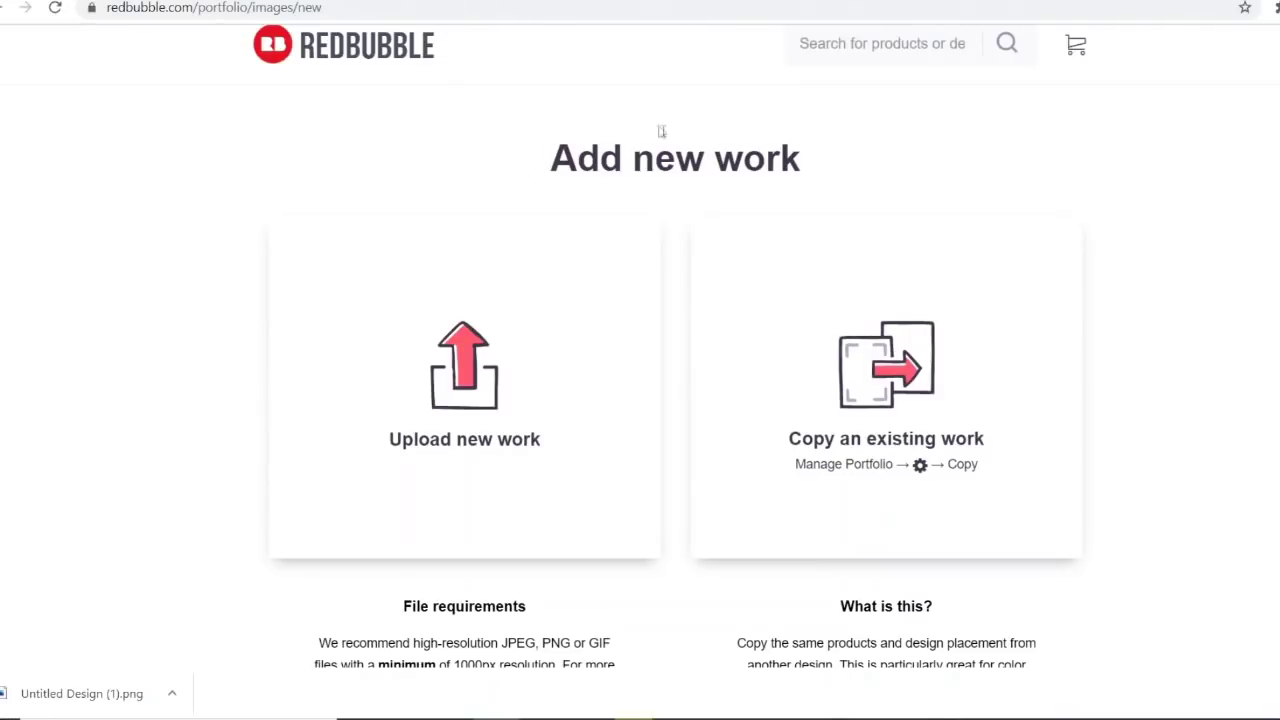
Upload the crocodile INVESTOR PNG as a new Redbubble work and view its product previews.
{"action": "left_click_drag", "start_coordinate": [452, 128], "coordinate": [468, 385]}
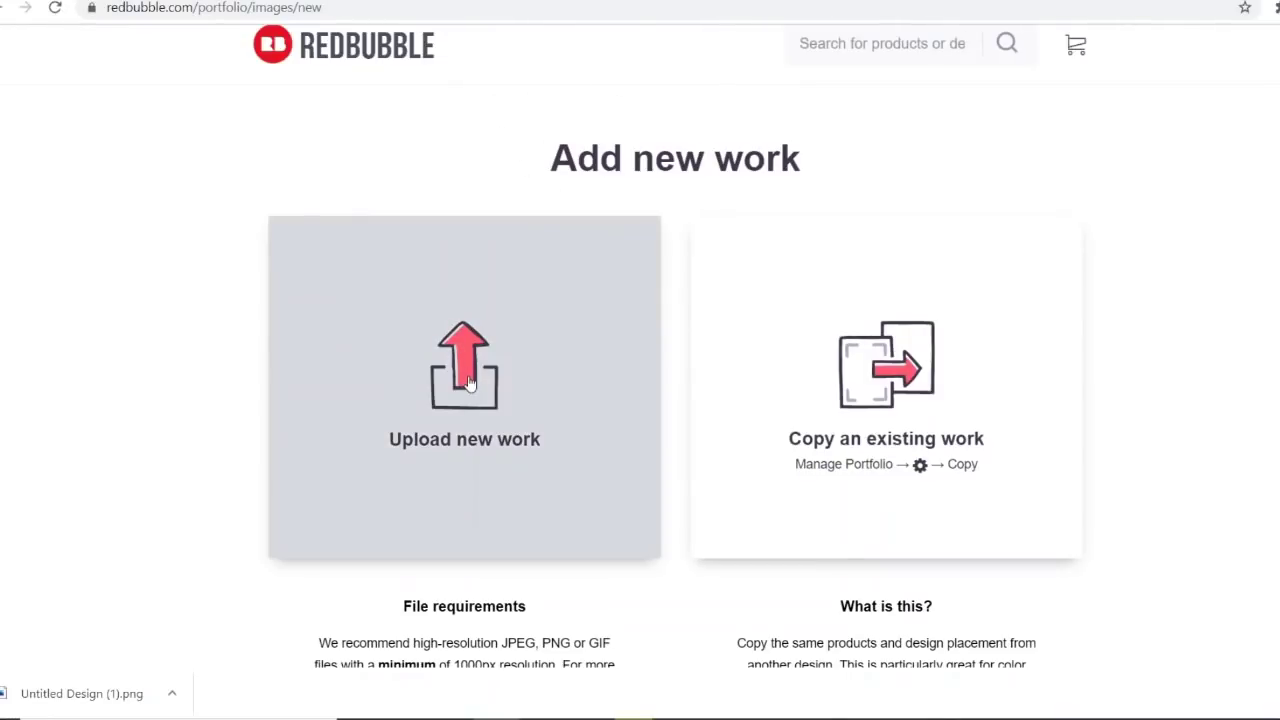
{"action": "left_click", "coordinate": [468, 381]}
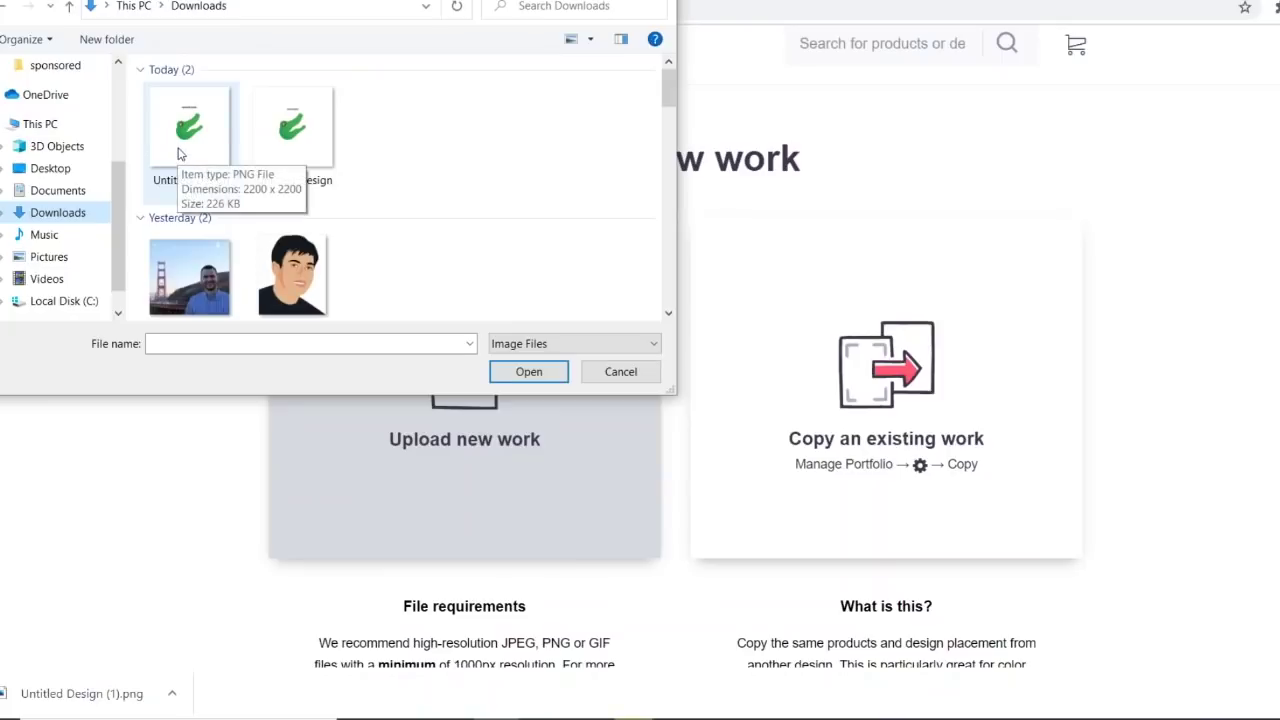
{"action": "double_click", "coordinate": [186, 132]}
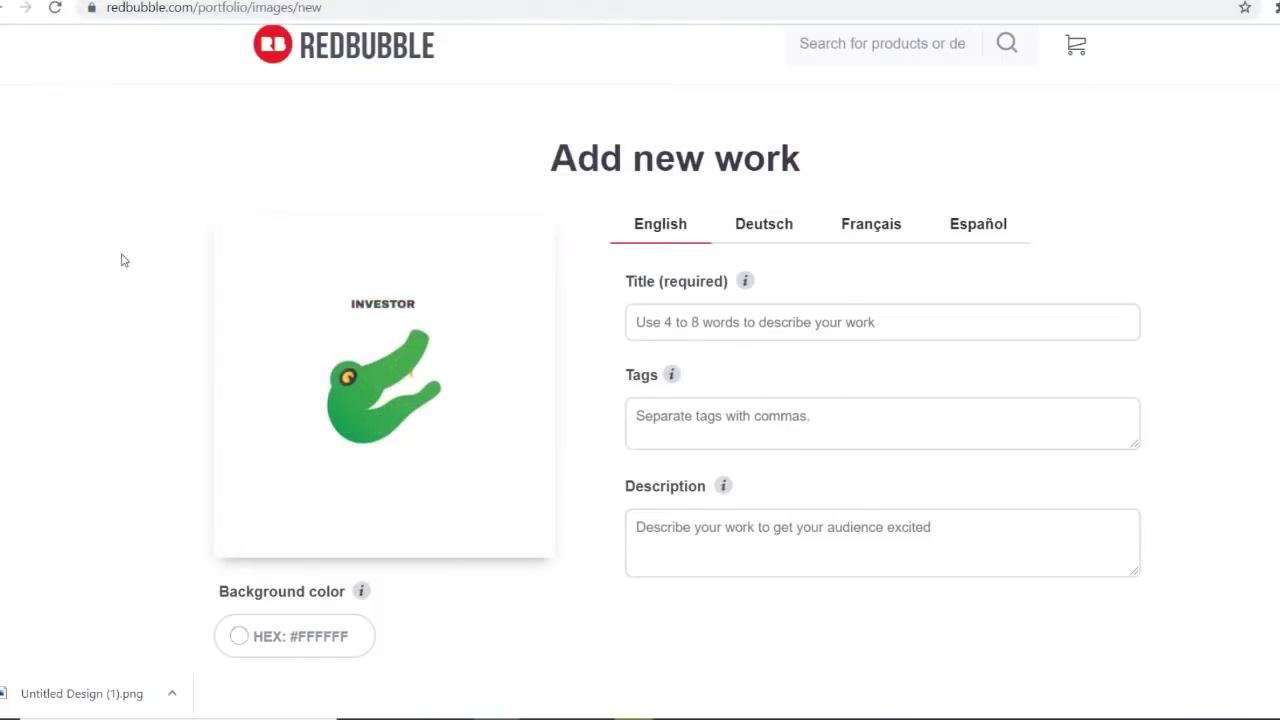
{"action": "scroll", "coordinate": [123, 260], "scroll_direction": "down", "scroll_amount": 5}
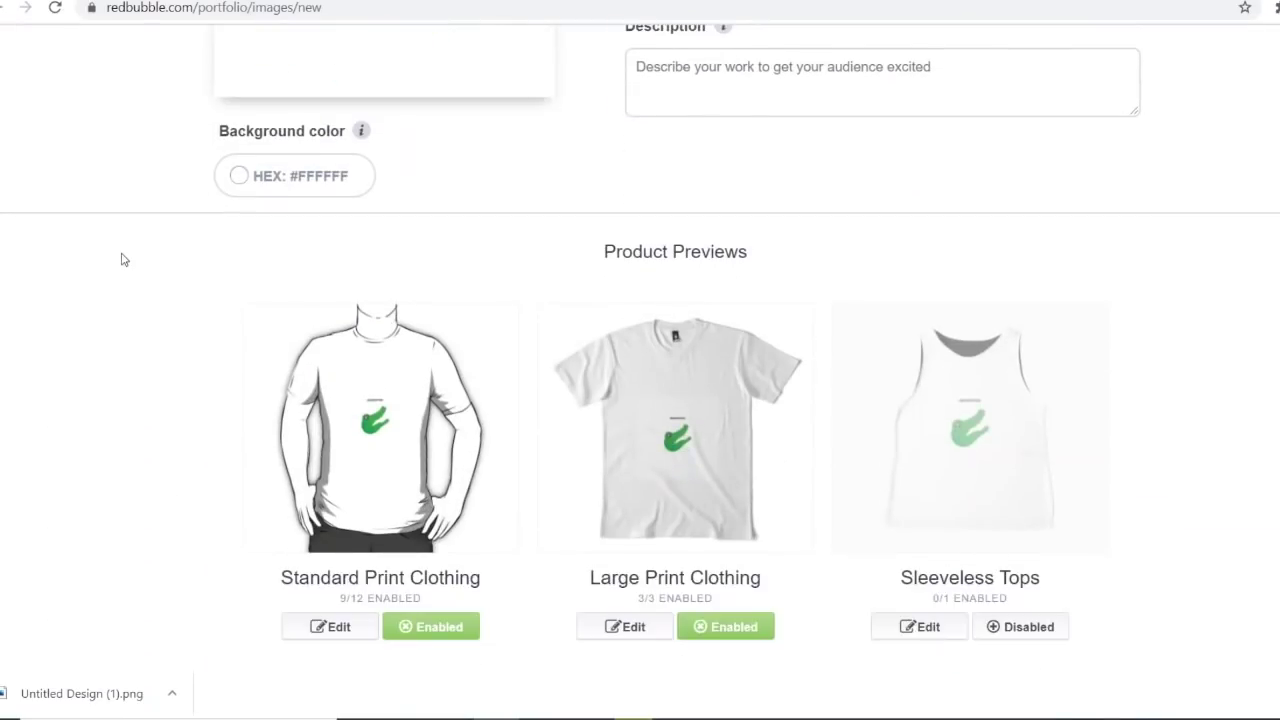
{"action": "scroll", "coordinate": [123, 260], "scroll_direction": "down", "scroll_amount": 1}
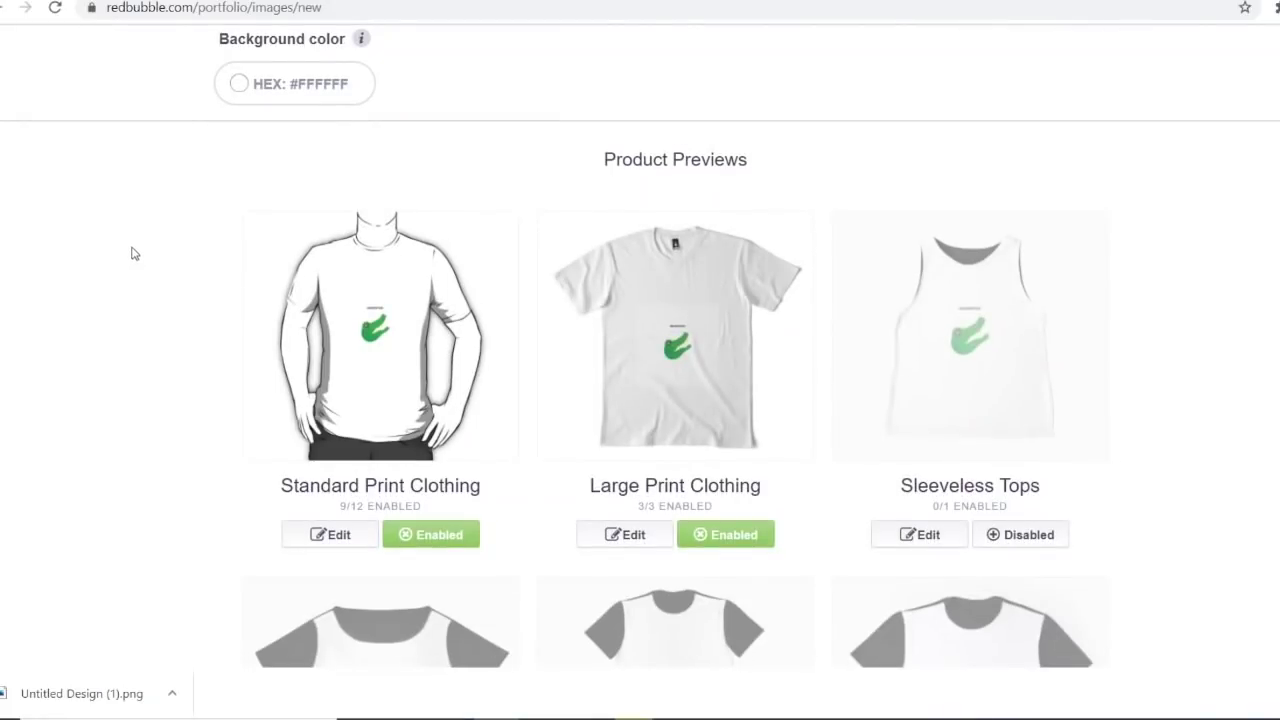
{"action": "scroll", "coordinate": [131, 253], "scroll_direction": "down", "scroll_amount": 1}
{"action": "scroll", "coordinate": [137, 251], "scroll_direction": "down", "scroll_amount": 1}
{"action": "scroll", "coordinate": [137, 251], "scroll_direction": "down", "scroll_amount": 1}
{"action": "scroll", "coordinate": [137, 251], "scroll_direction": "up", "scroll_amount": 2}
{"action": "scroll", "coordinate": [143, 252], "scroll_direction": "down", "scroll_amount": 1}
{"action": "scroll", "coordinate": [143, 252], "scroll_direction": "down", "scroll_amount": 2}
{"action": "scroll", "coordinate": [1169, 194], "scroll_direction": "down", "scroll_amount": 4}
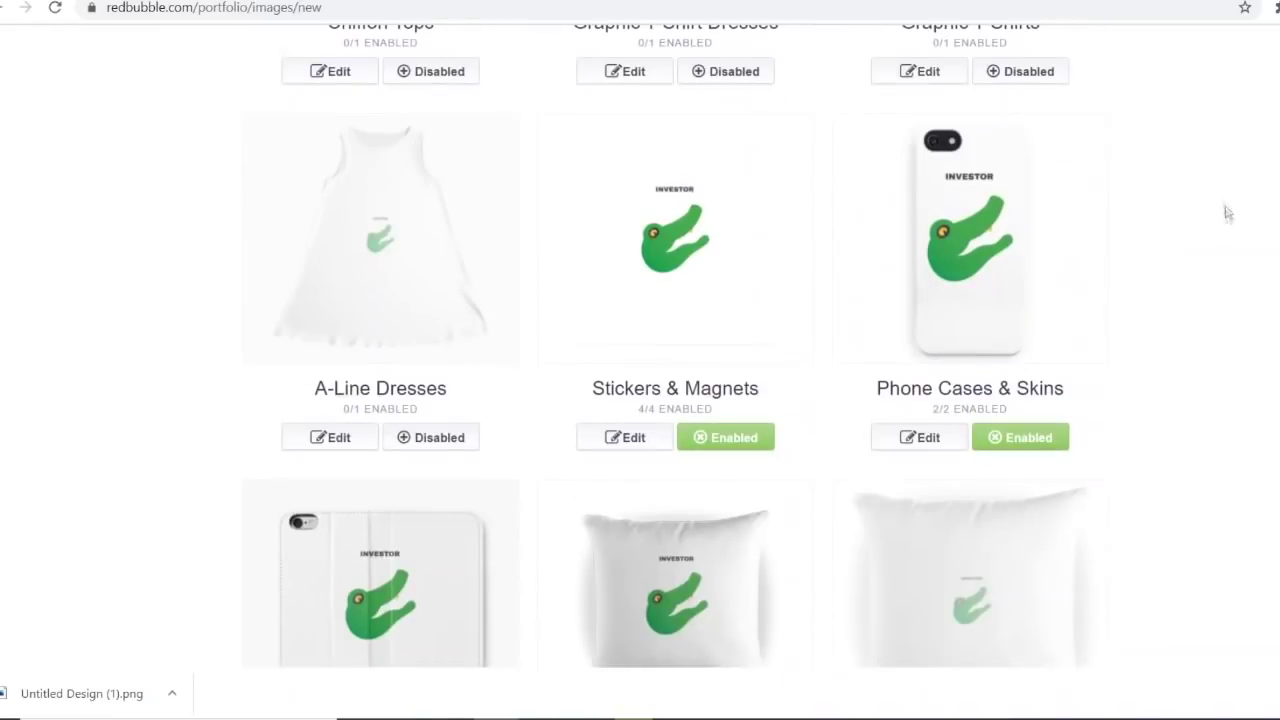
{"action": "scroll", "coordinate": [266, 189], "scroll_direction": "down", "scroll_amount": 4}
{"action": "scroll", "coordinate": [878, 286], "scroll_direction": "down", "scroll_amount": 1}
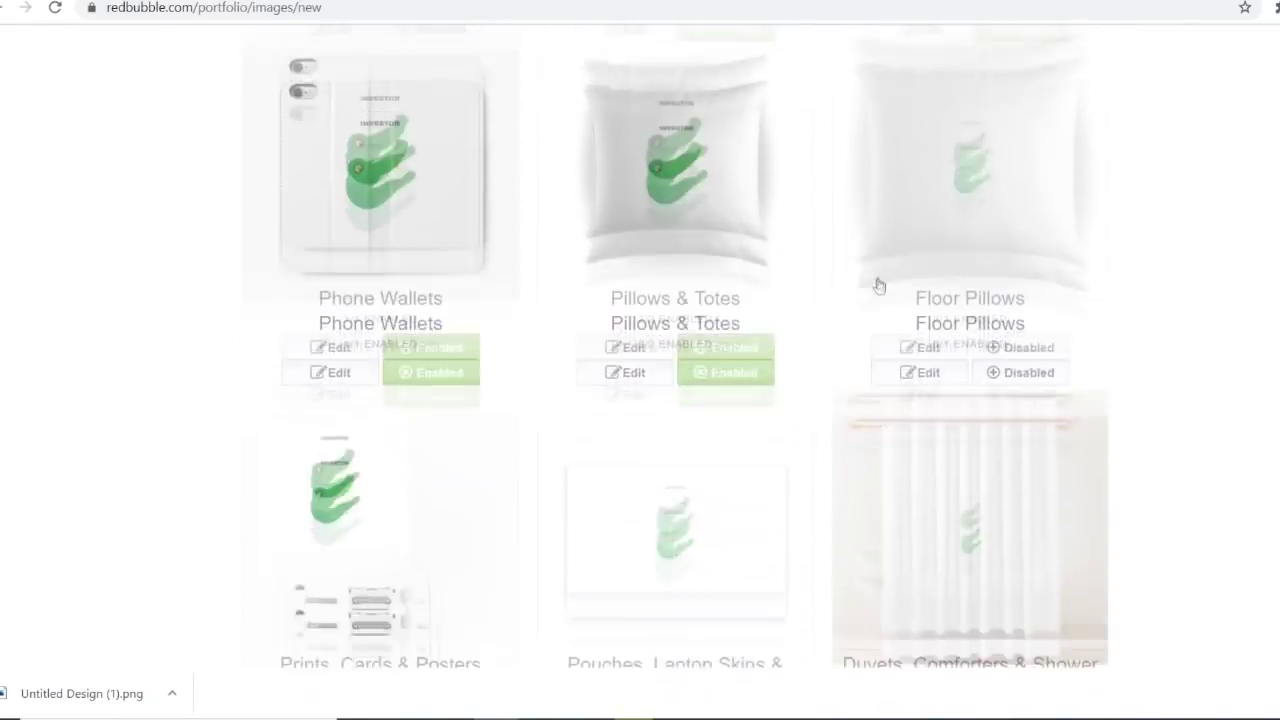
{"action": "scroll", "coordinate": [878, 286], "scroll_direction": "down", "scroll_amount": 3}
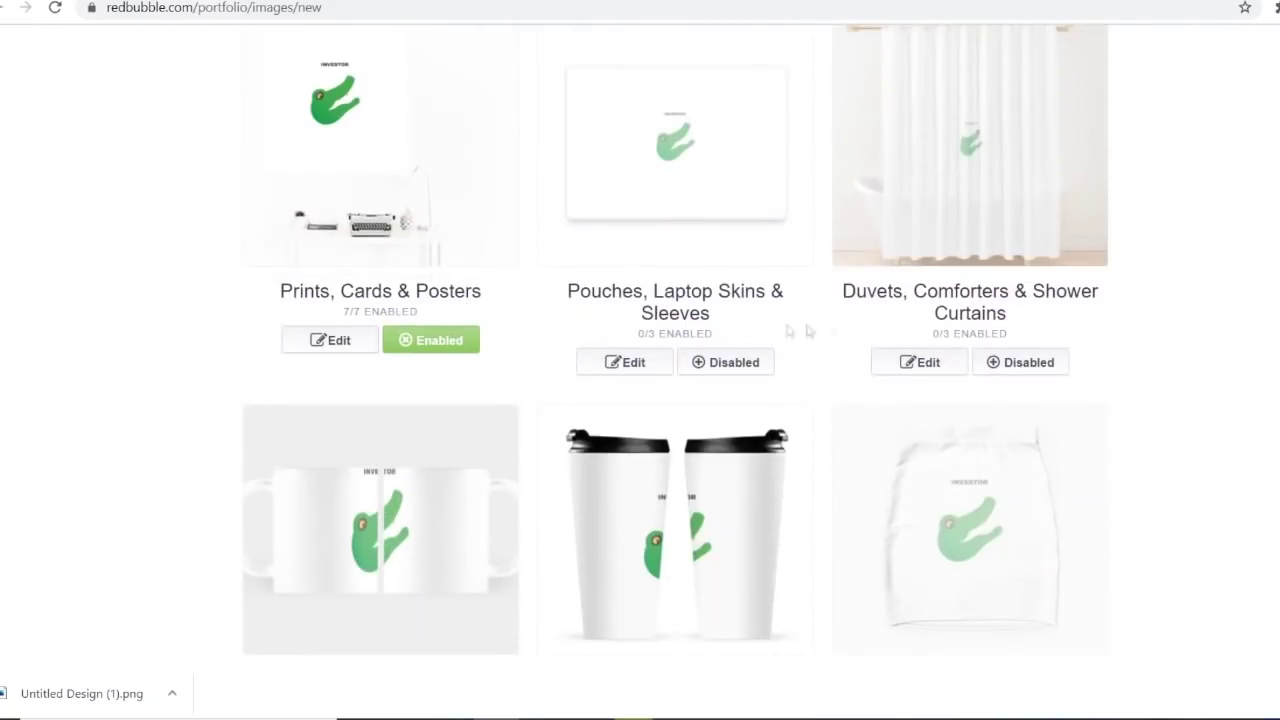
{"action": "scroll", "coordinate": [1100, 280], "scroll_direction": "down", "scroll_amount": 1}
{"action": "scroll", "coordinate": [1103, 280], "scroll_direction": "down", "scroll_amount": 2}
{"action": "scroll", "coordinate": [1103, 280], "scroll_direction": "down", "scroll_amount": 2}
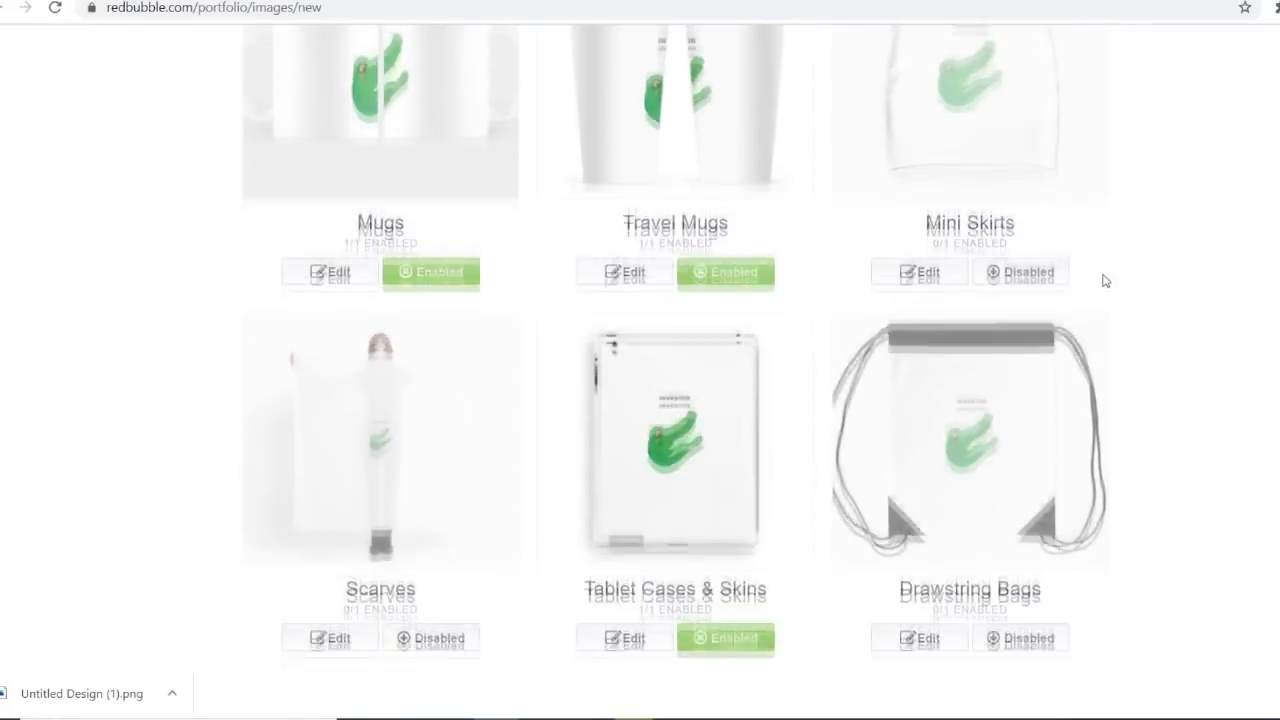
{"action": "scroll", "coordinate": [1105, 281], "scroll_direction": "down", "scroll_amount": 1}
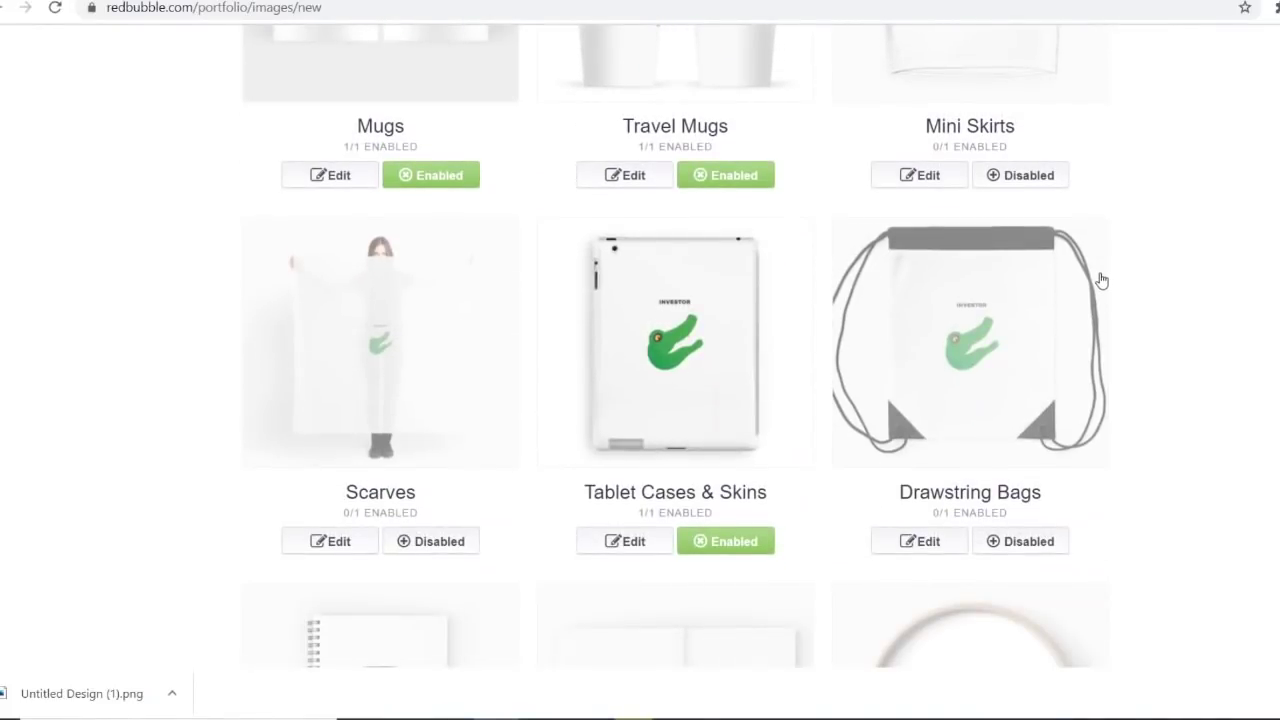
{"action": "scroll", "coordinate": [1101, 281], "scroll_direction": "down", "scroll_amount": 2}
{"action": "scroll", "coordinate": [1101, 282], "scroll_direction": "down", "scroll_amount": 1}
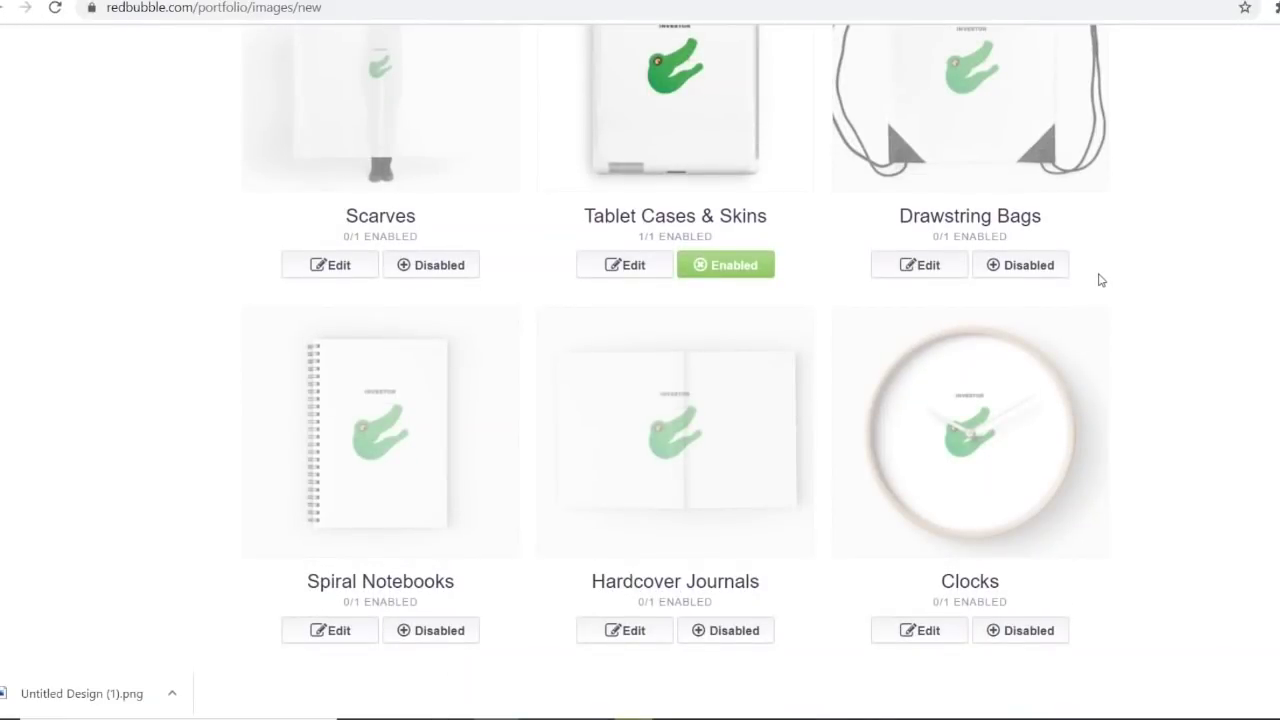
{"action": "scroll", "coordinate": [1100, 280], "scroll_direction": "down", "scroll_amount": 3}
{"action": "scroll", "coordinate": [1100, 281], "scroll_direction": "down", "scroll_amount": 4}
{"action": "scroll", "coordinate": [1100, 282], "scroll_direction": "down", "scroll_amount": 2}
{"action": "scroll", "coordinate": [1100, 283], "scroll_direction": "down", "scroll_amount": 1}
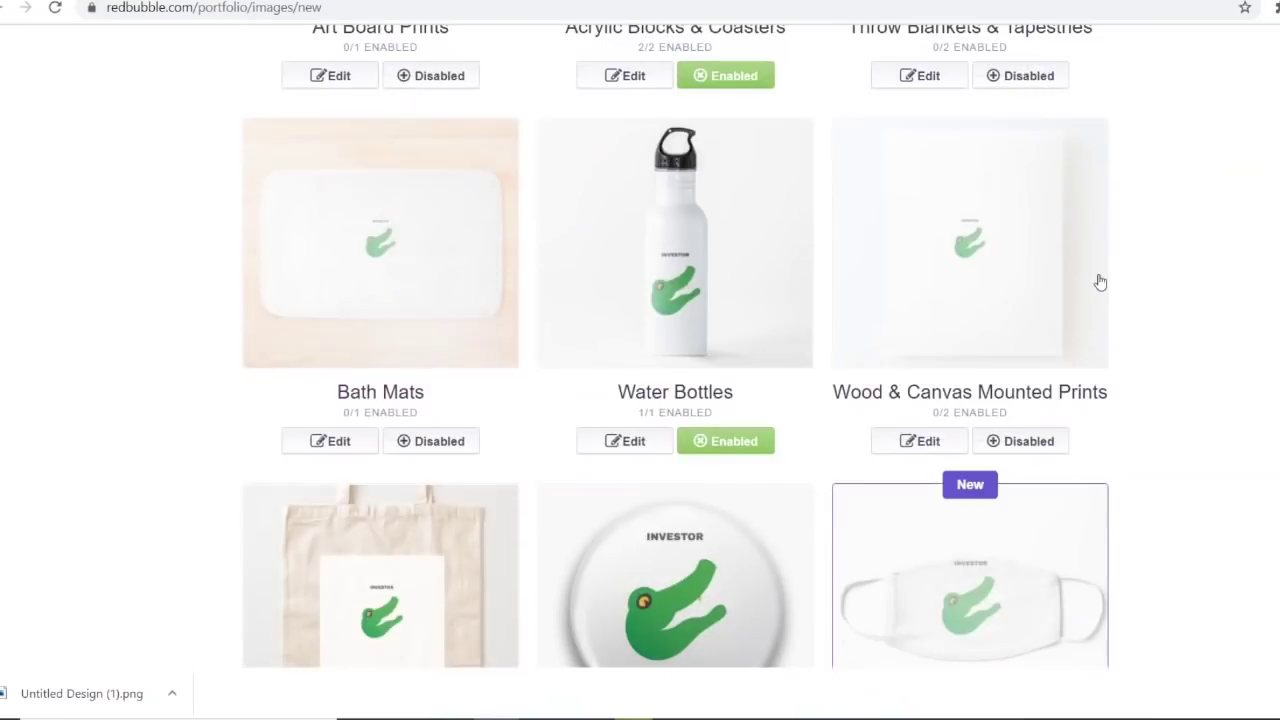
{"action": "scroll", "coordinate": [1100, 283], "scroll_direction": "down", "scroll_amount": 1}
{"action": "scroll", "coordinate": [1100, 283], "scroll_direction": "down", "scroll_amount": 3}
{"action": "scroll", "coordinate": [1100, 283], "scroll_direction": "down", "scroll_amount": 3}
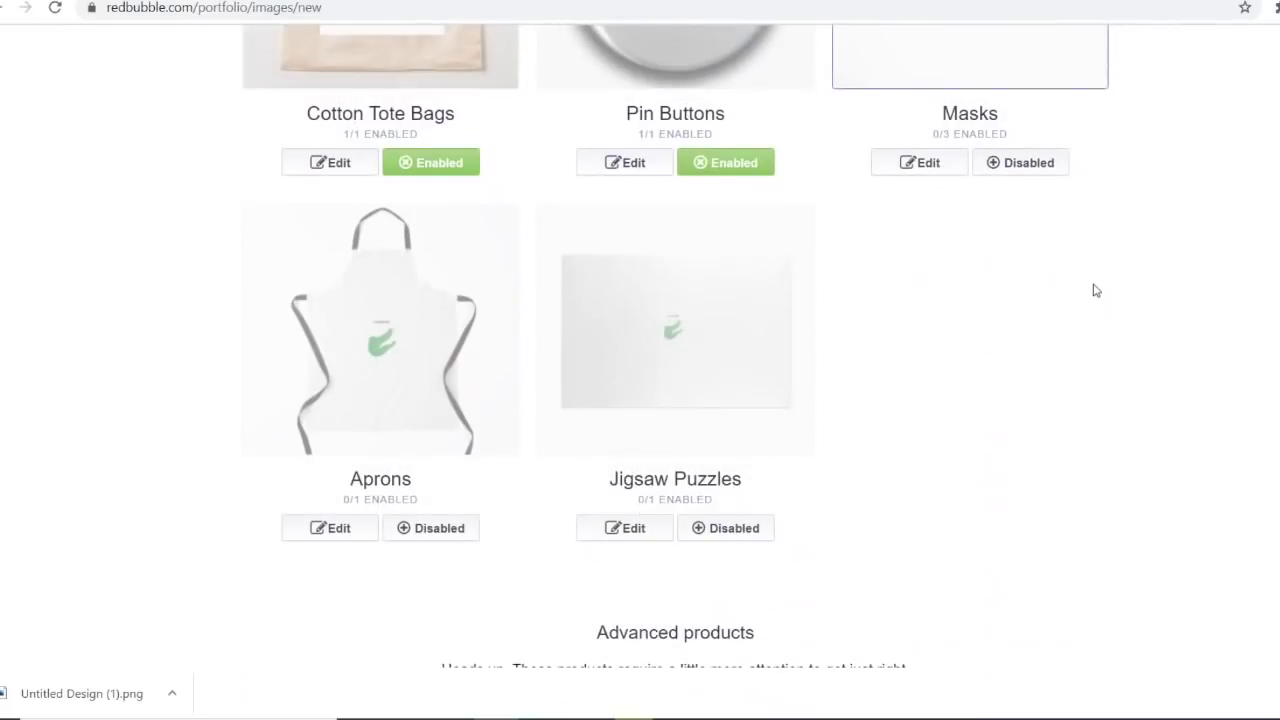
{"action": "scroll", "coordinate": [1094, 291], "scroll_direction": "up", "scroll_amount": 1}
{"action": "scroll", "coordinate": [1140, 437], "scroll_direction": "up", "scroll_amount": 1}
{"action": "scroll", "coordinate": [1140, 437], "scroll_direction": "up", "scroll_amount": 7}
{"action": "scroll", "coordinate": [1142, 439], "scroll_direction": "up", "scroll_amount": 2}
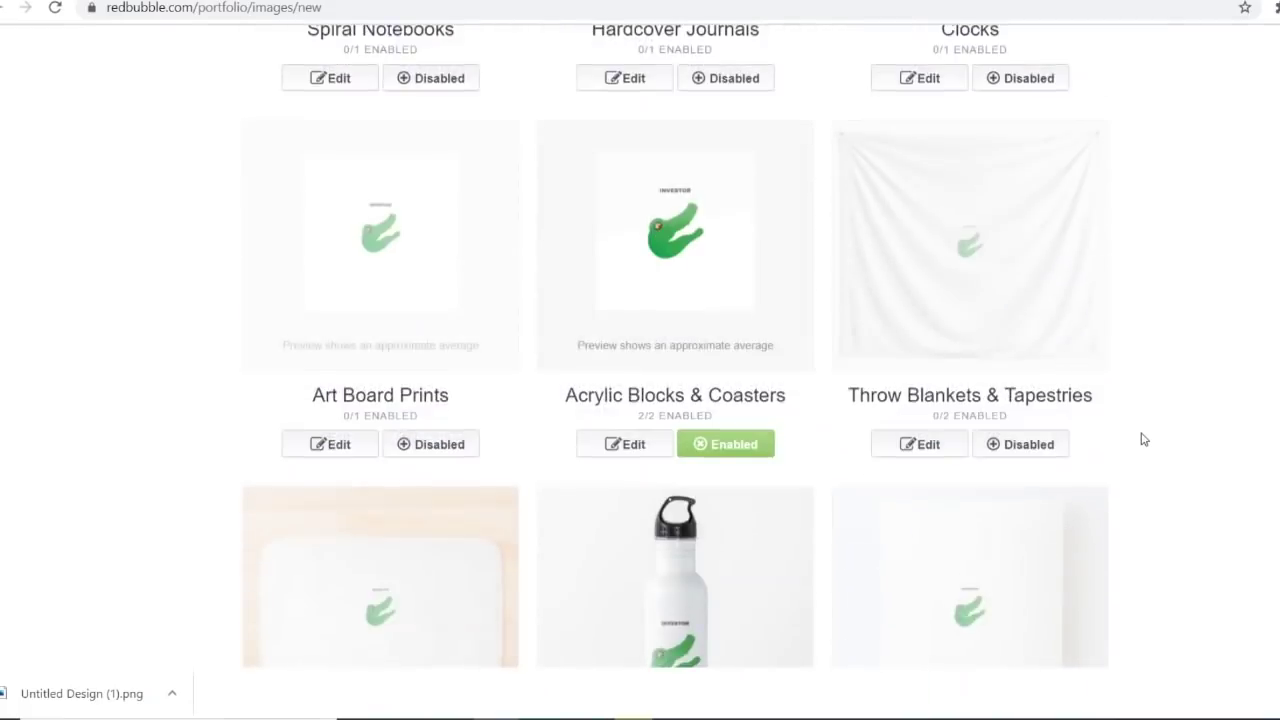
{"action": "scroll", "coordinate": [1143, 439], "scroll_direction": "up", "scroll_amount": 5}
{"action": "scroll", "coordinate": [1143, 439], "scroll_direction": "up", "scroll_amount": 2}
{"action": "scroll", "coordinate": [1143, 439], "scroll_direction": "up", "scroll_amount": 2}
{"action": "scroll", "coordinate": [1143, 439], "scroll_direction": "up", "scroll_amount": 1}
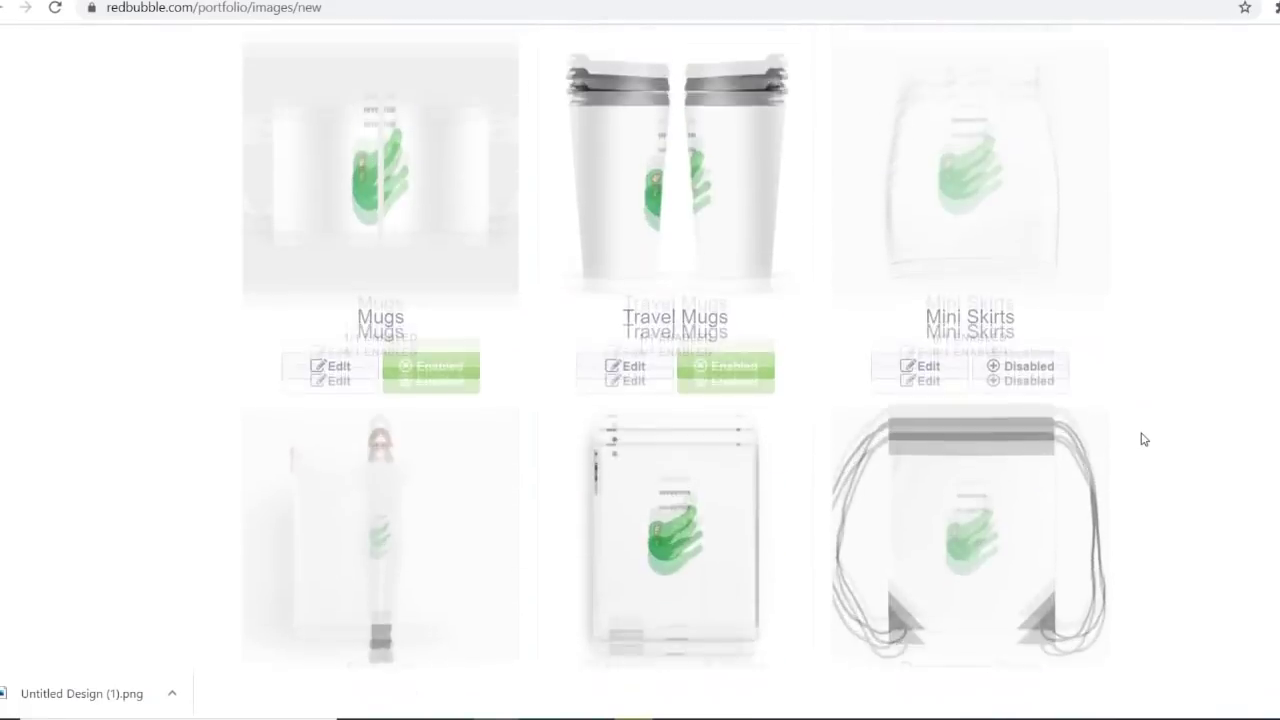
{"action": "scroll", "coordinate": [1143, 439], "scroll_direction": "up", "scroll_amount": 3}
{"action": "scroll", "coordinate": [1143, 439], "scroll_direction": "up", "scroll_amount": 3}
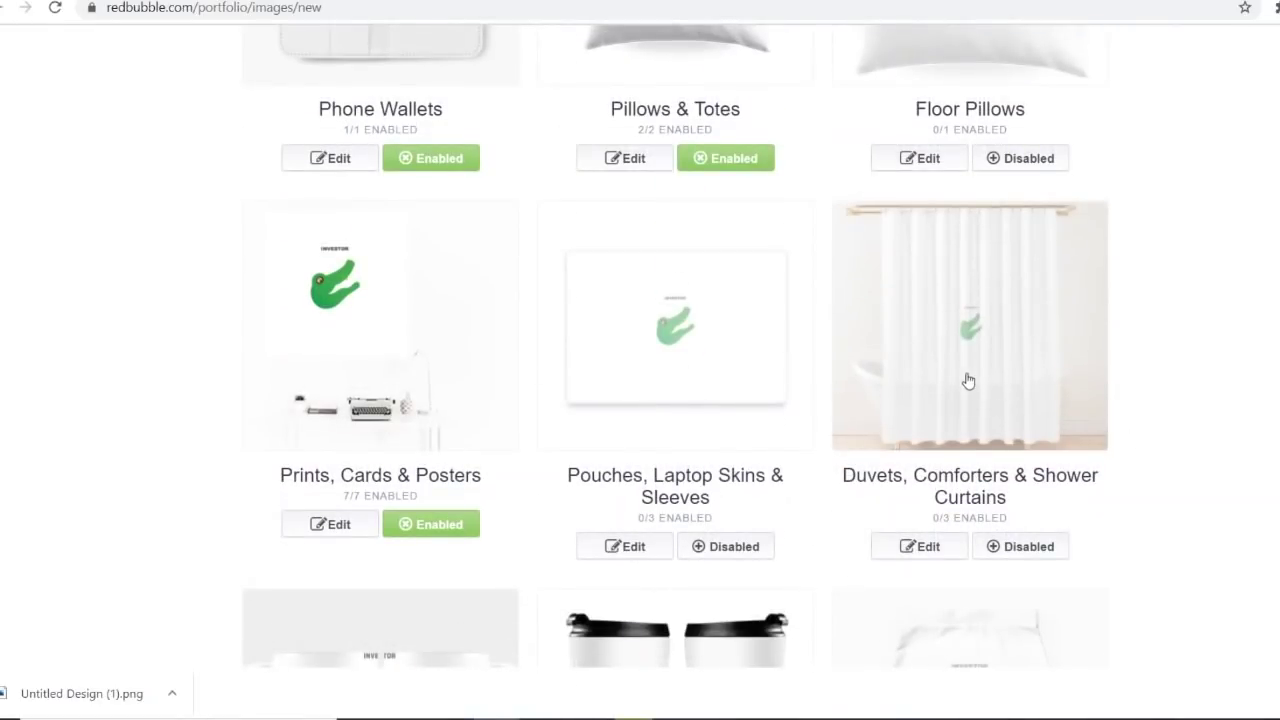
{"action": "scroll", "coordinate": [967, 381], "scroll_direction": "up", "scroll_amount": 1}
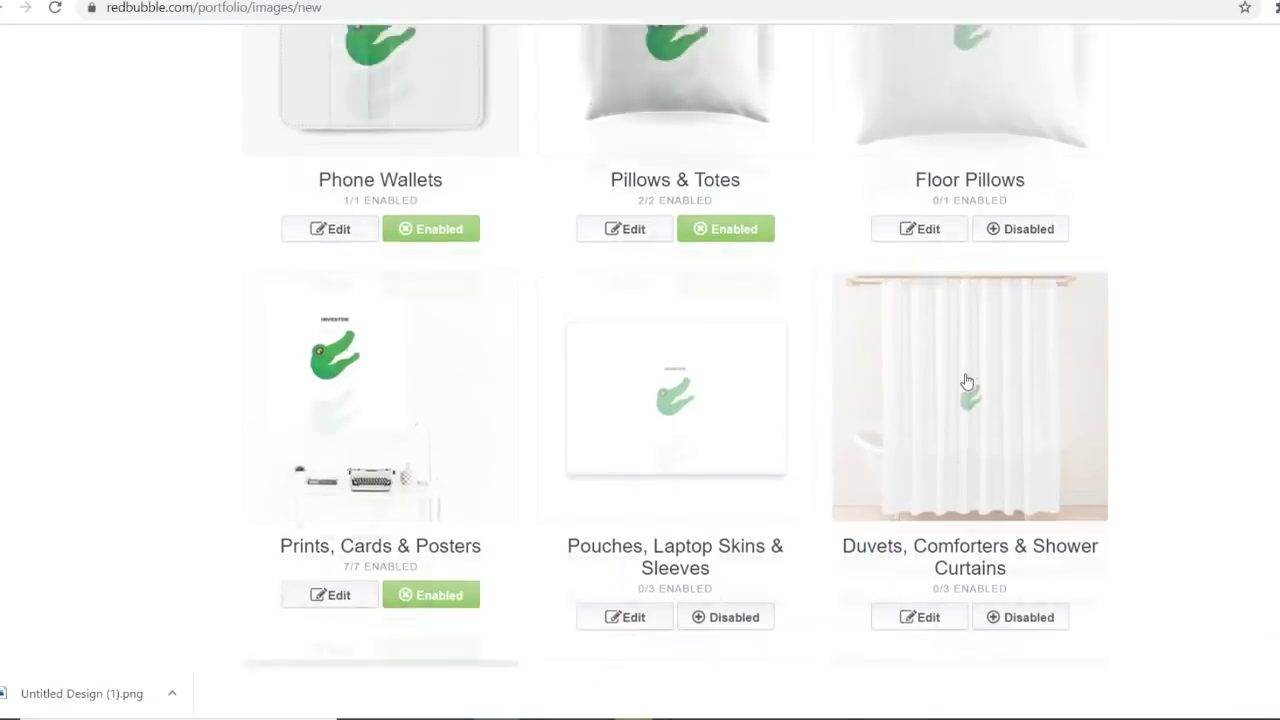
{"action": "scroll", "coordinate": [971, 386], "scroll_direction": "up", "scroll_amount": 2}
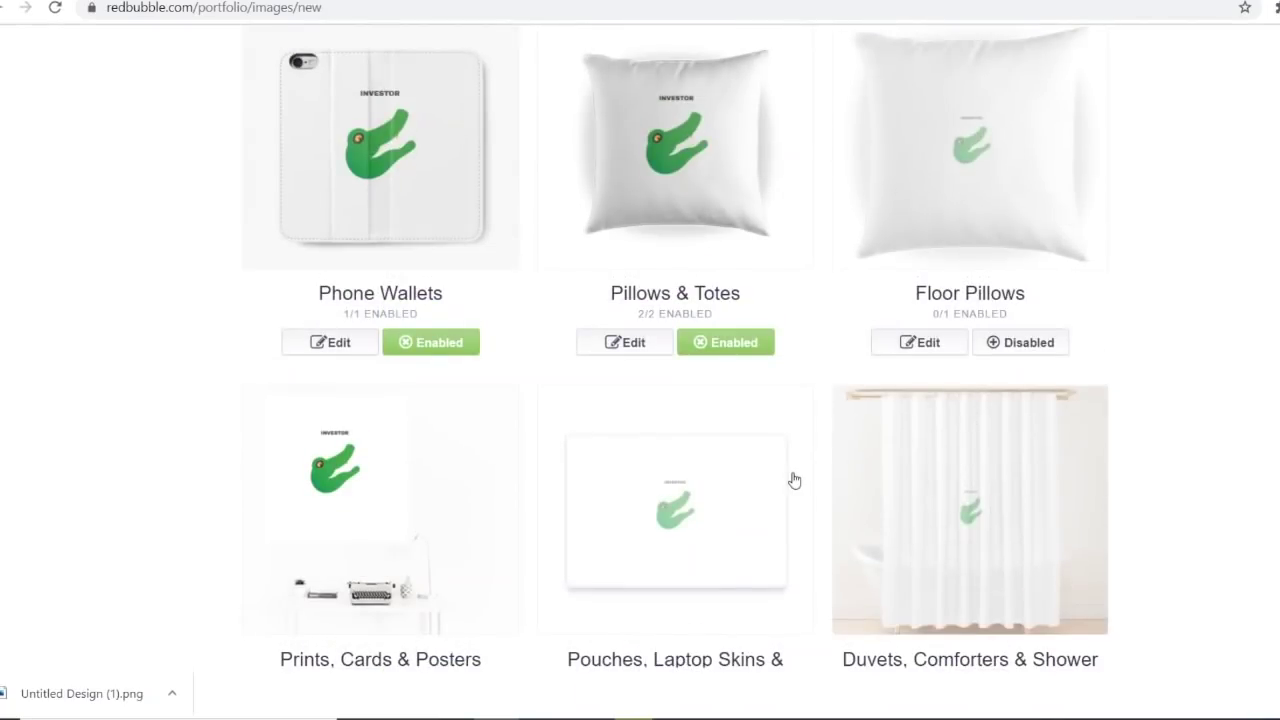
{"action": "scroll", "coordinate": [794, 481], "scroll_direction": "up", "scroll_amount": 3}
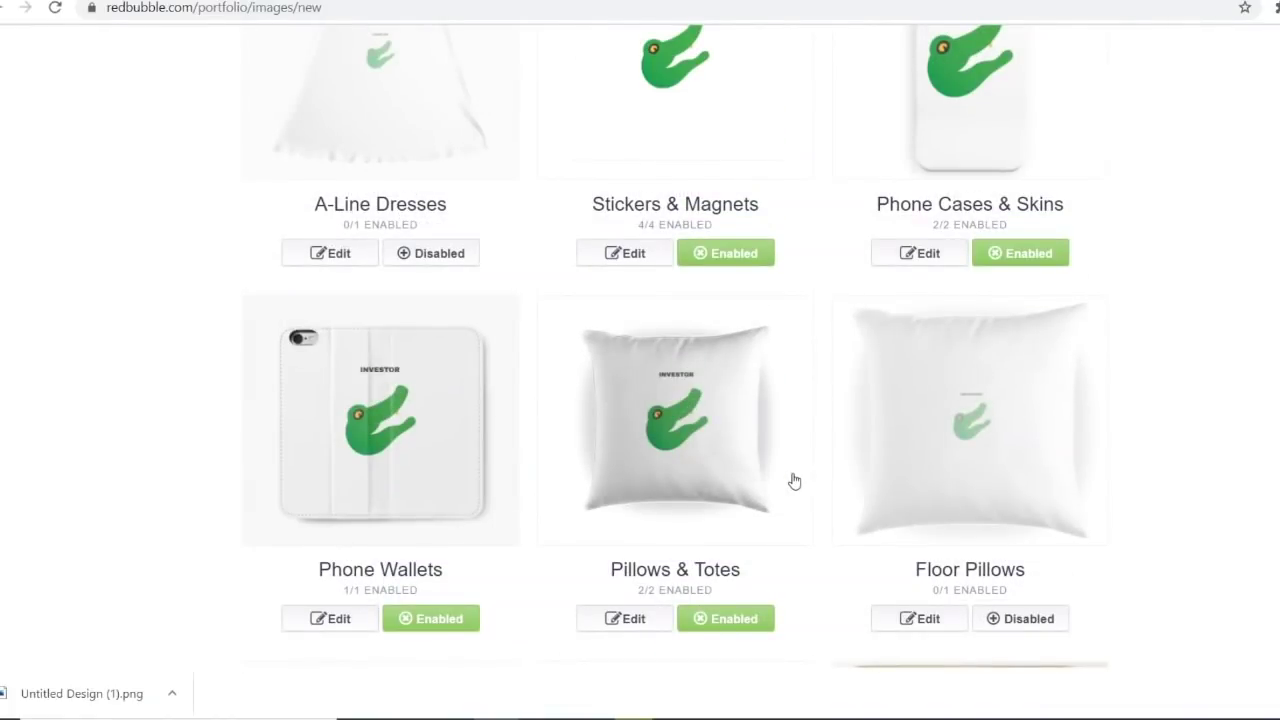
{"action": "scroll", "coordinate": [794, 481], "scroll_direction": "up", "scroll_amount": 2}
{"action": "scroll", "coordinate": [780, 490], "scroll_direction": "up", "scroll_amount": 2}
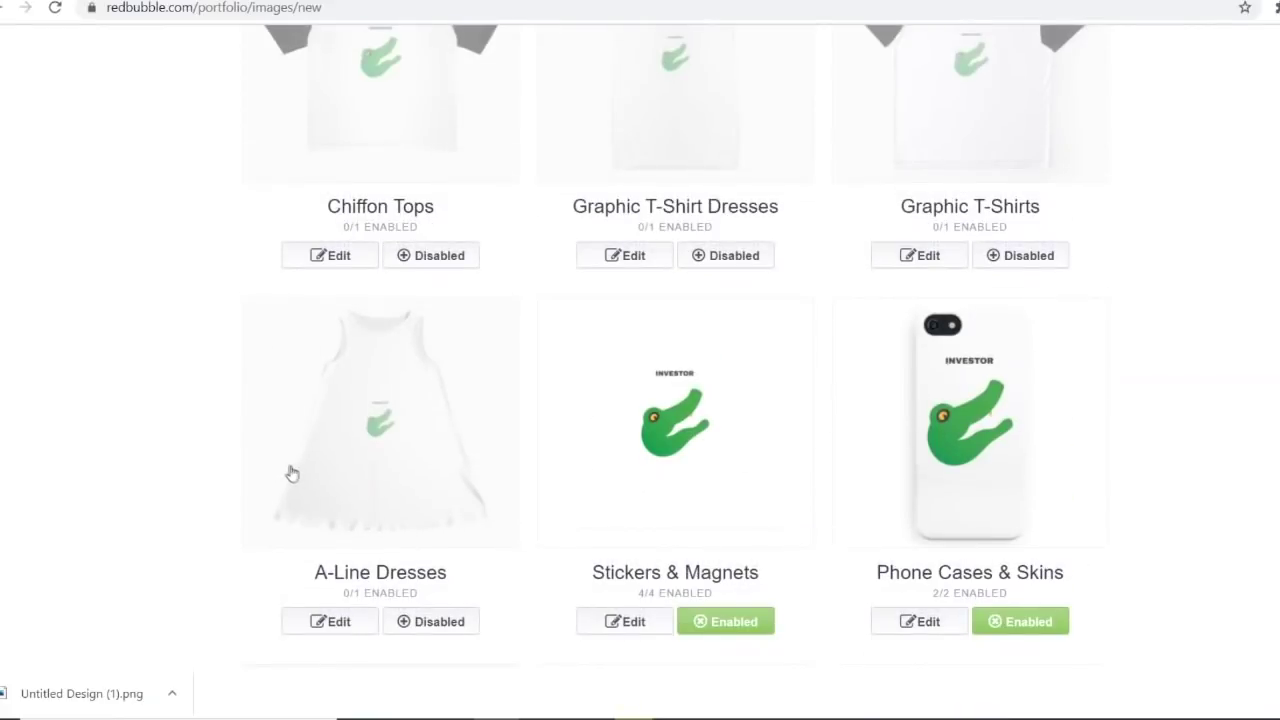
{"action": "scroll", "coordinate": [284, 469], "scroll_direction": "up", "scroll_amount": 2}
{"action": "scroll", "coordinate": [284, 469], "scroll_direction": "up", "scroll_amount": 3}
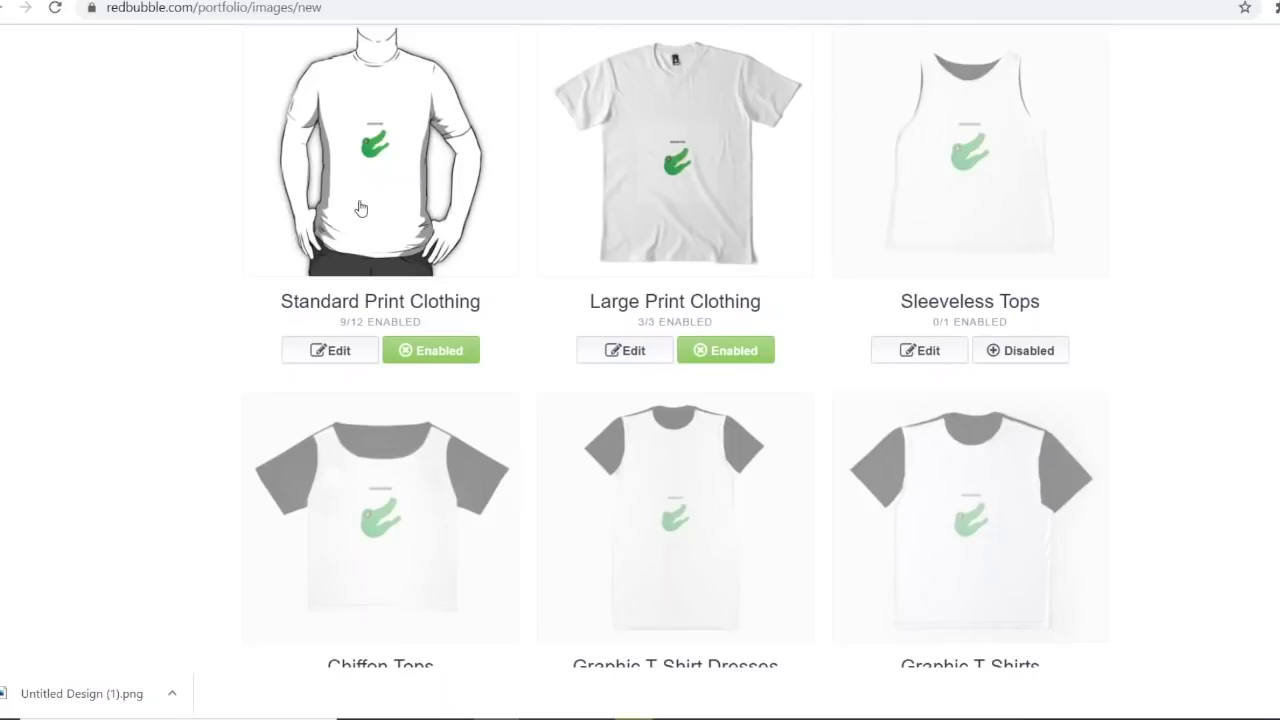
{"action": "scroll", "coordinate": [361, 208], "scroll_direction": "up", "scroll_amount": 2}
Download the ANIMAL LOVER camel design from Snappa as a high-res PNG.
{"action": "scroll", "coordinate": [934, 389], "scroll_direction": "up", "scroll_amount": 2}
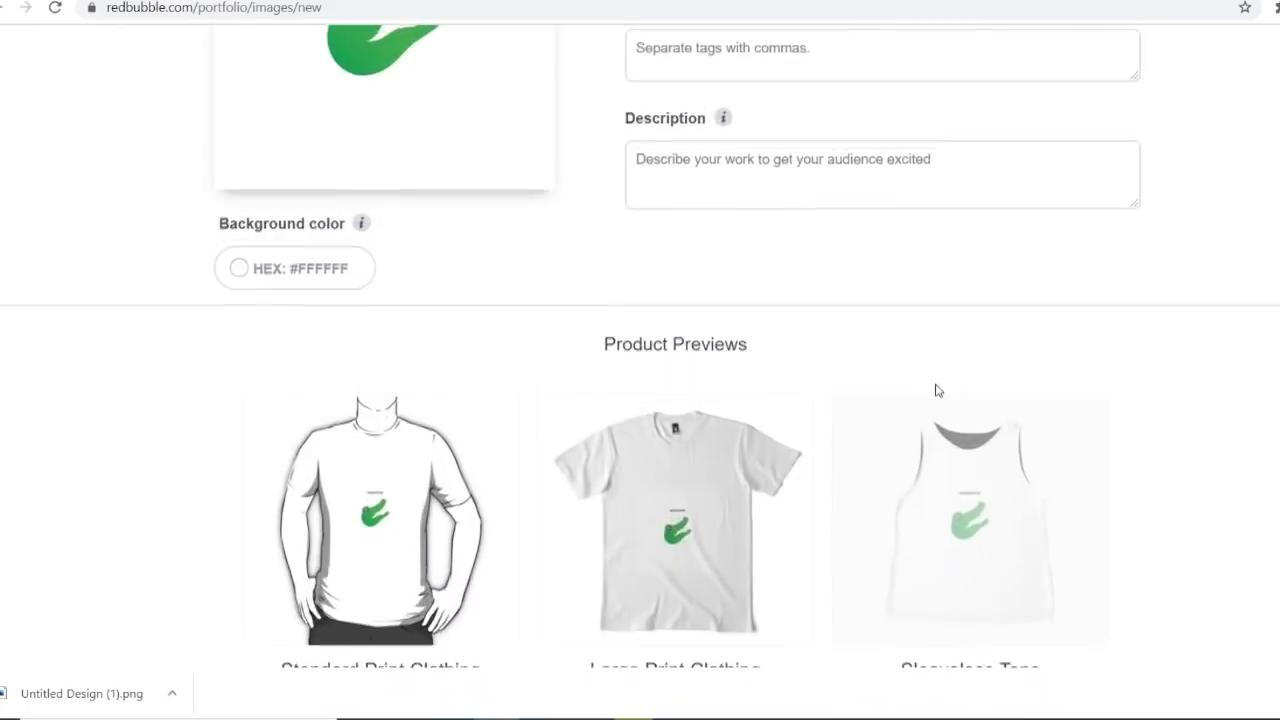
{"action": "scroll", "coordinate": [953, 389], "scroll_direction": "up", "scroll_amount": 2}
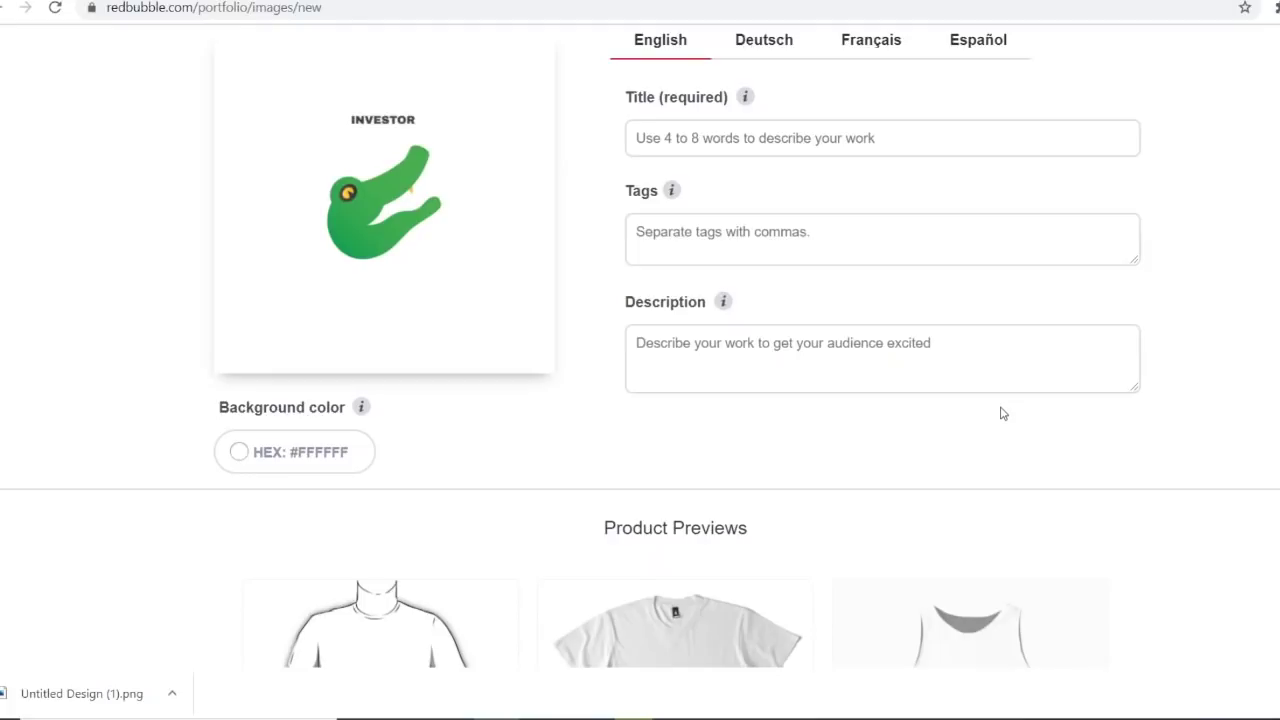
{"action": "scroll", "coordinate": [1130, 375], "scroll_direction": "up", "scroll_amount": 1}
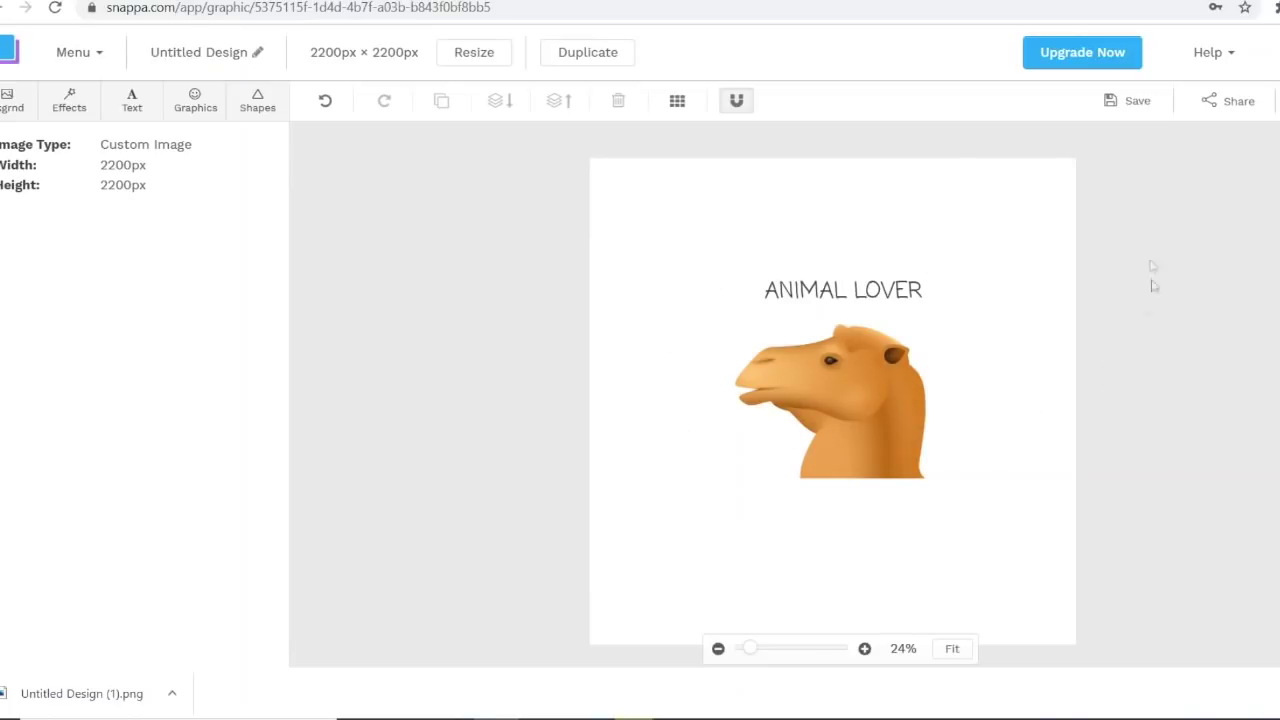
{"action": "left_click", "coordinate": [1270, 100]}
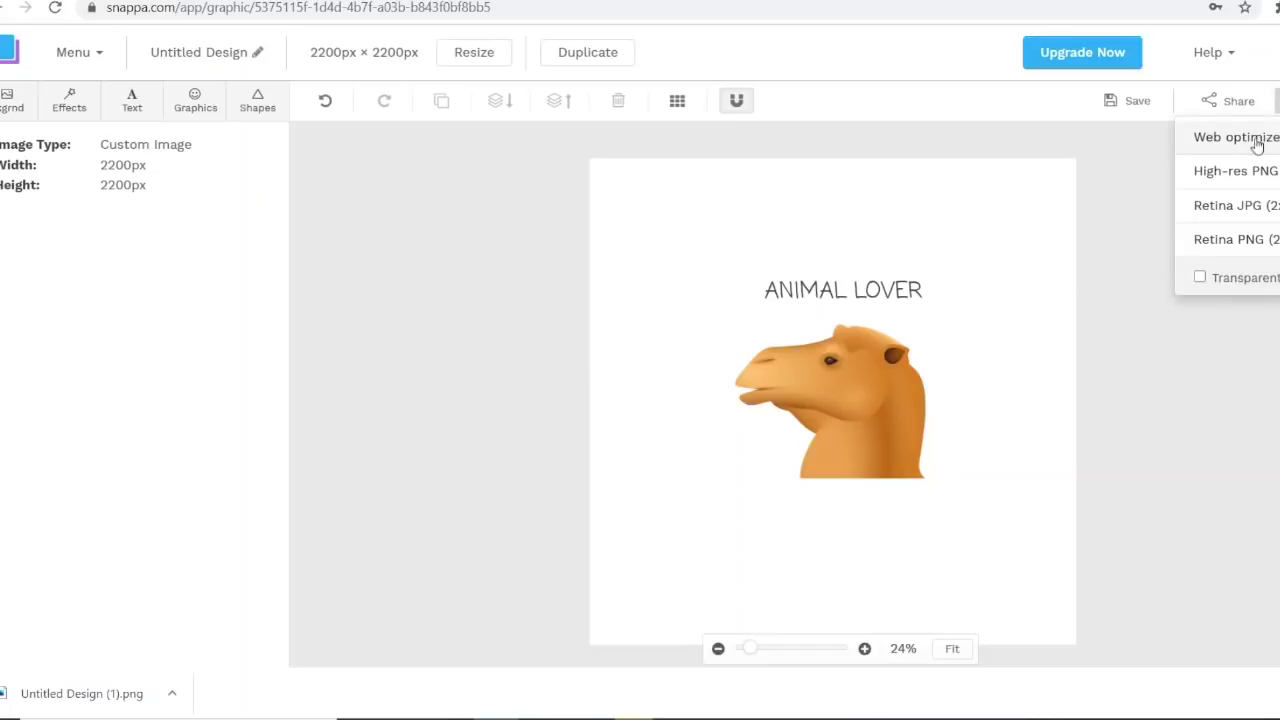
{"action": "left_click", "coordinate": [1240, 171]}
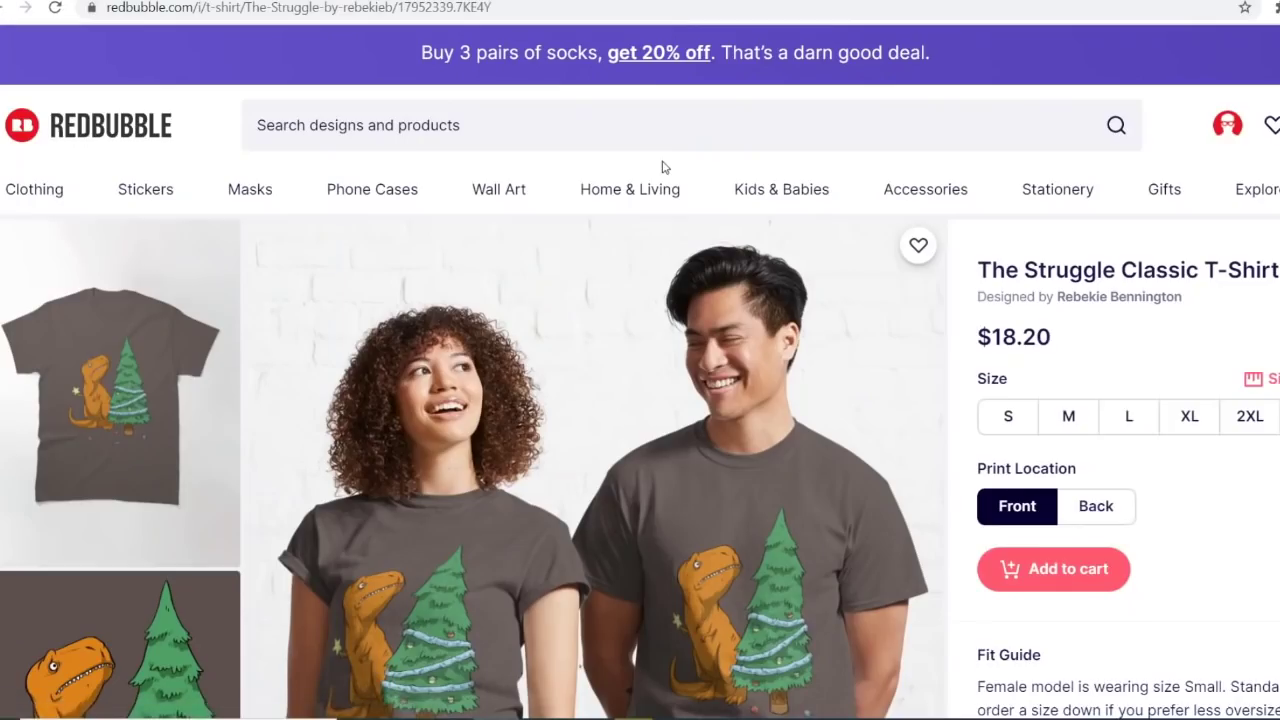
Scroll through The Struggle Classic T-Shirt listing and highlight its $18.20 price.
{"action": "scroll", "coordinate": [662, 167], "scroll_direction": "down", "scroll_amount": 2}
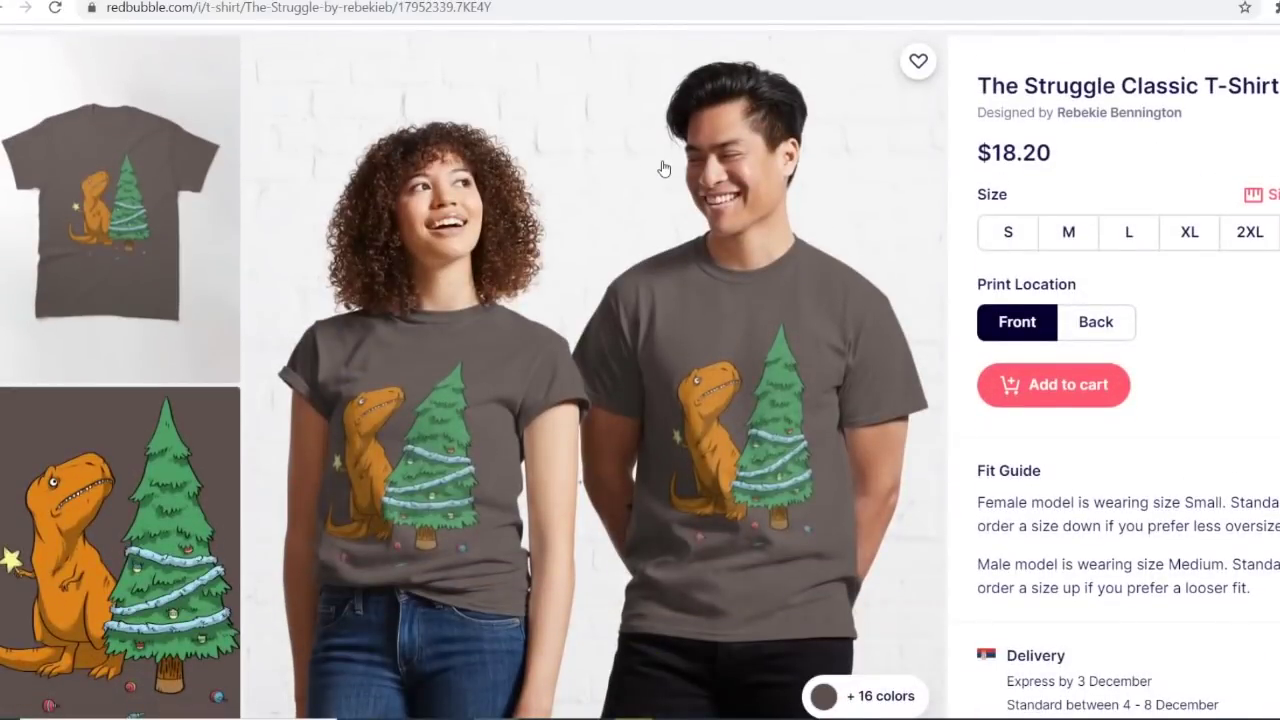
{"action": "scroll", "coordinate": [662, 167], "scroll_direction": "down", "scroll_amount": 2}
{"action": "scroll", "coordinate": [662, 169], "scroll_direction": "down", "scroll_amount": 4}
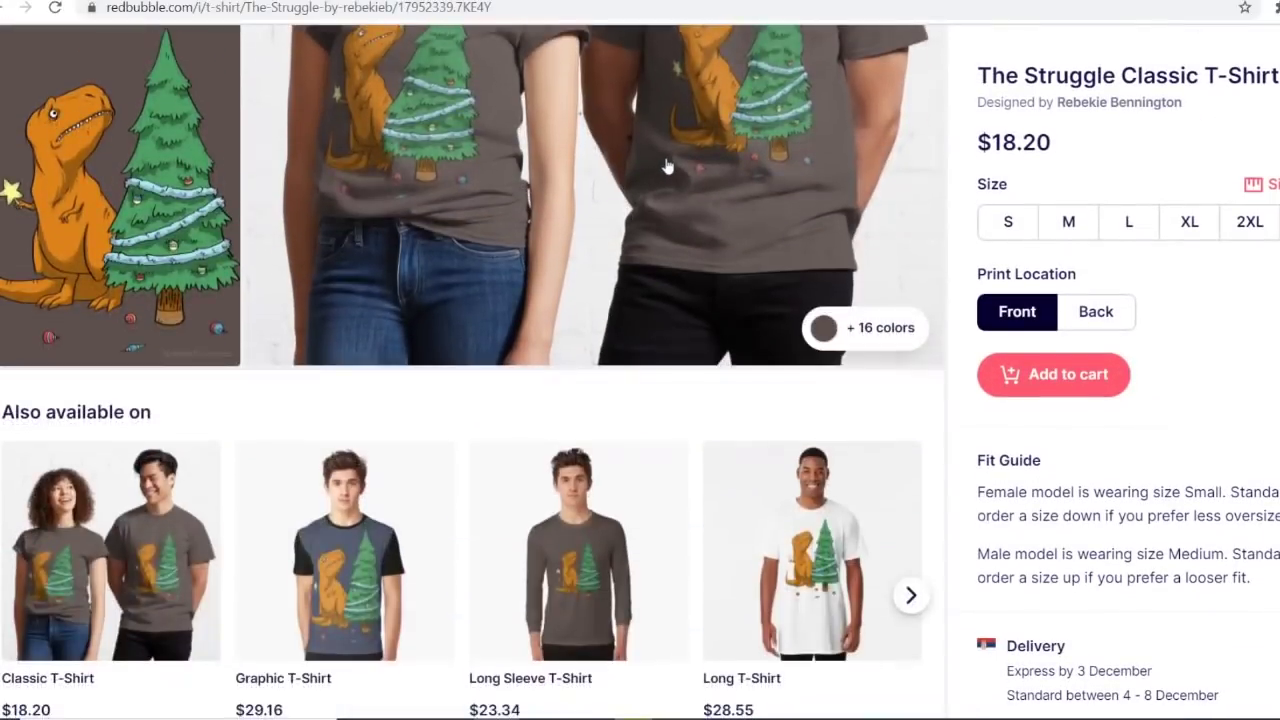
{"action": "scroll", "coordinate": [670, 163], "scroll_direction": "down", "scroll_amount": 1}
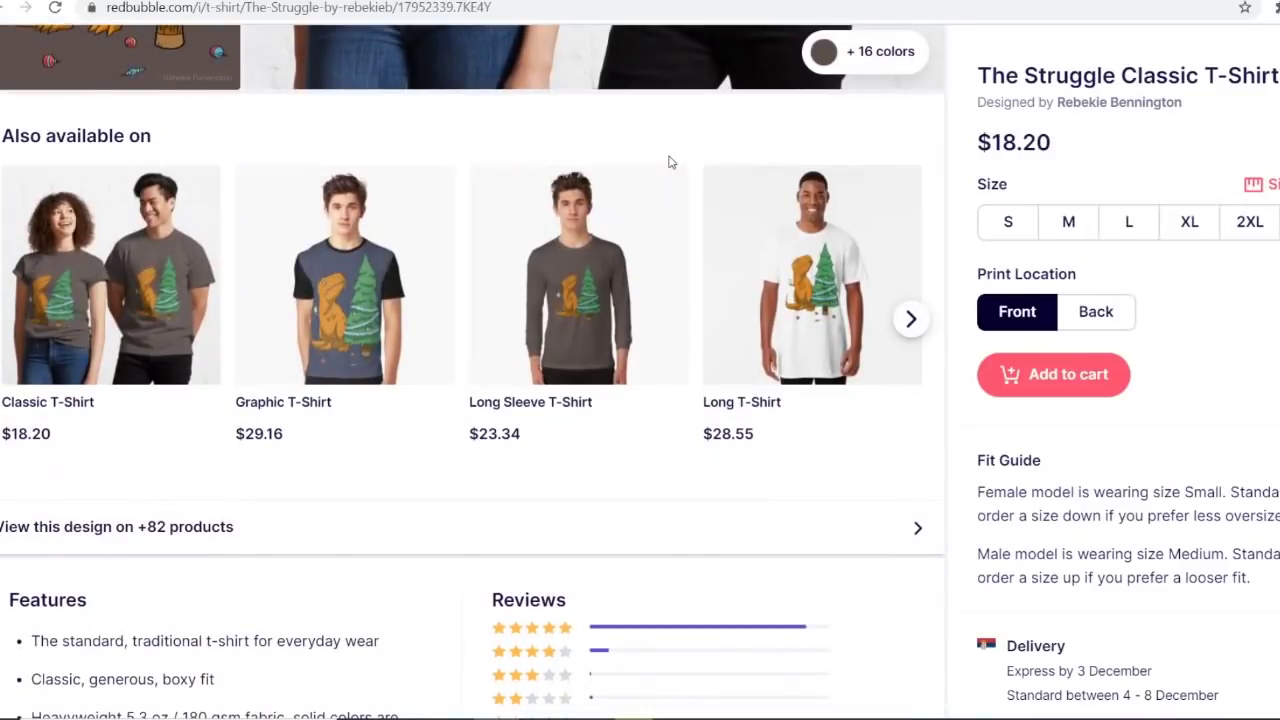
{"action": "scroll", "coordinate": [670, 162], "scroll_direction": "down", "scroll_amount": 3}
{"action": "scroll", "coordinate": [674, 160], "scroll_direction": "down", "scroll_amount": 2}
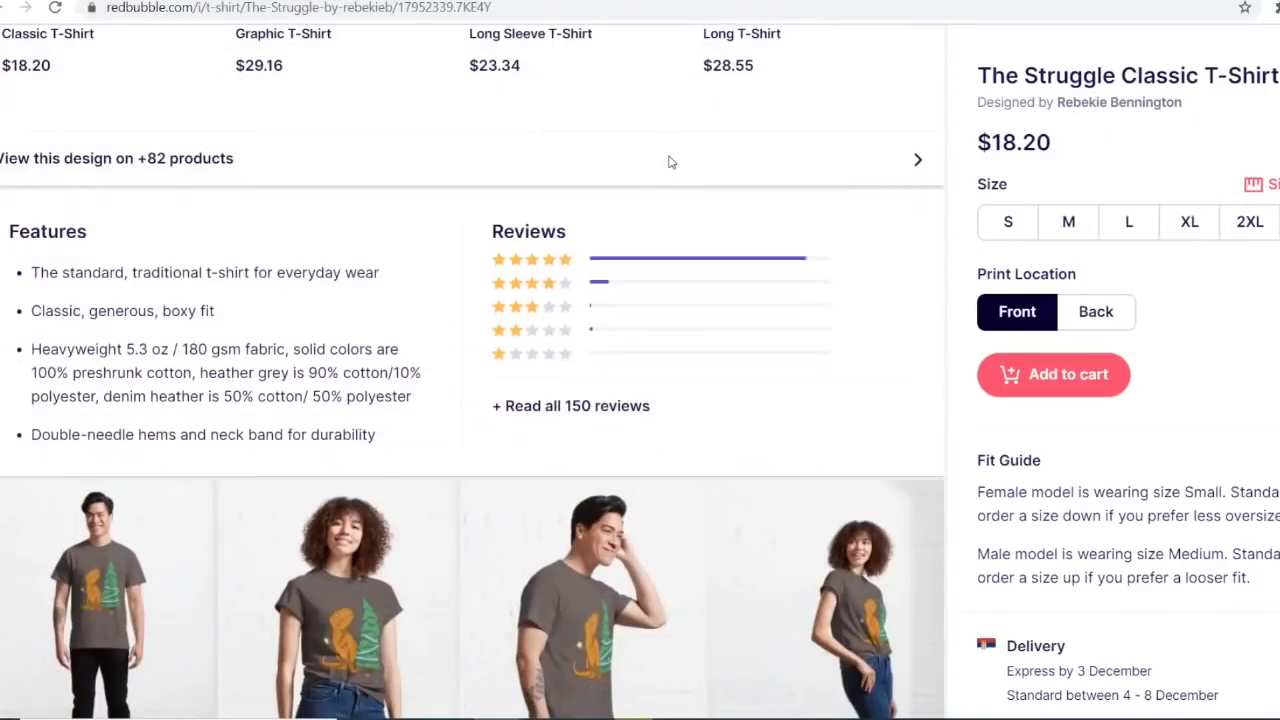
{"action": "scroll", "coordinate": [410, 455], "scroll_direction": "up", "scroll_amount": 6}
{"action": "scroll", "coordinate": [350, 430], "scroll_direction": "up", "scroll_amount": 3}
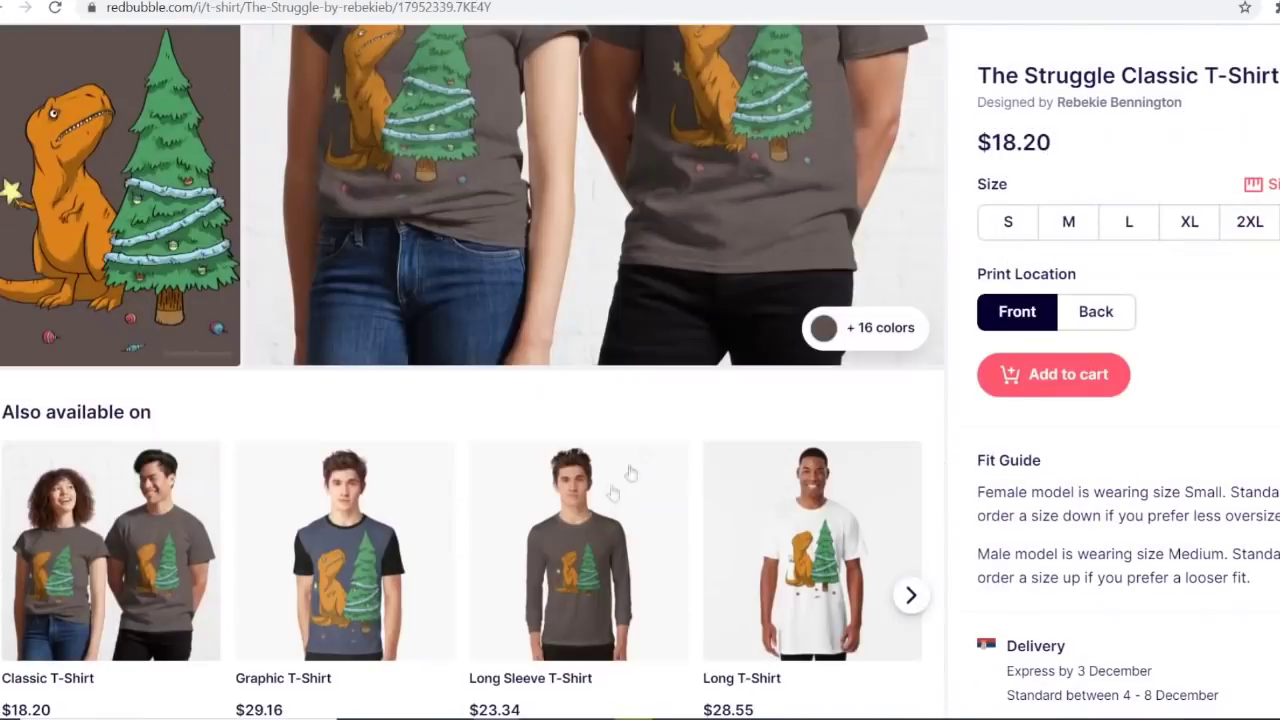
{"action": "scroll", "coordinate": [280, 408], "scroll_direction": "down", "scroll_amount": 2}
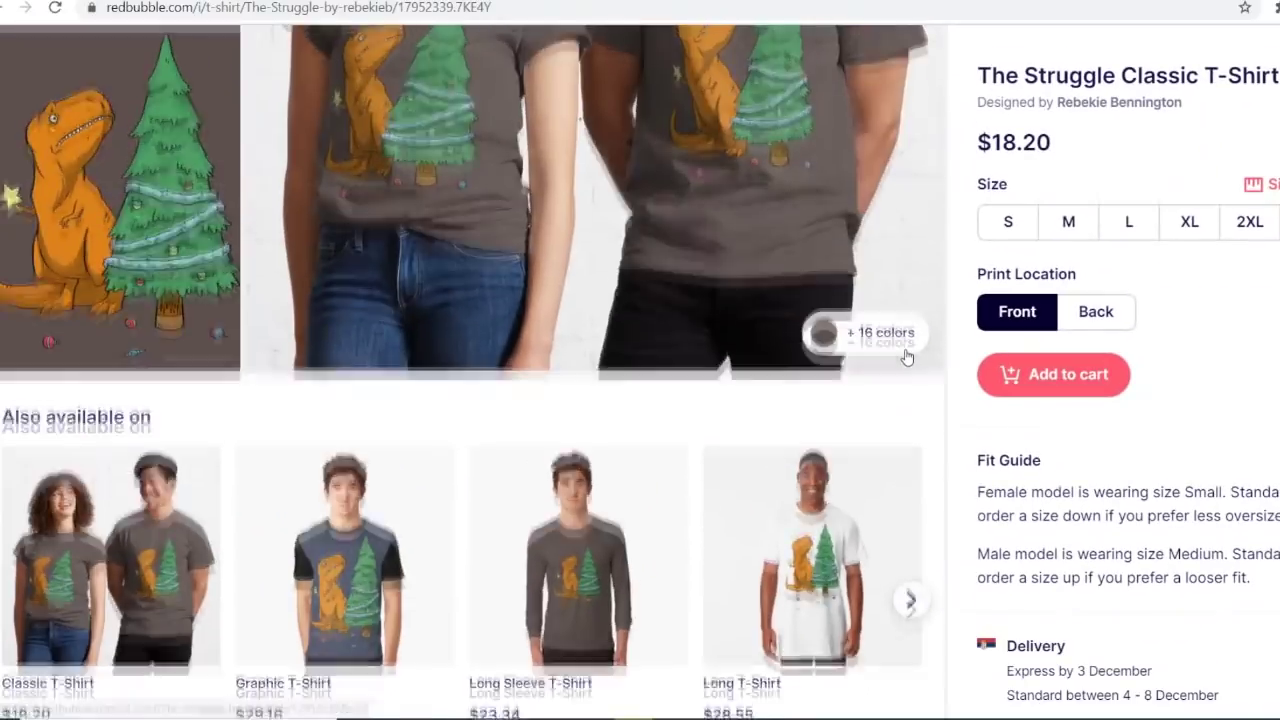
{"action": "scroll", "coordinate": [905, 356], "scroll_direction": "up", "scroll_amount": 1}
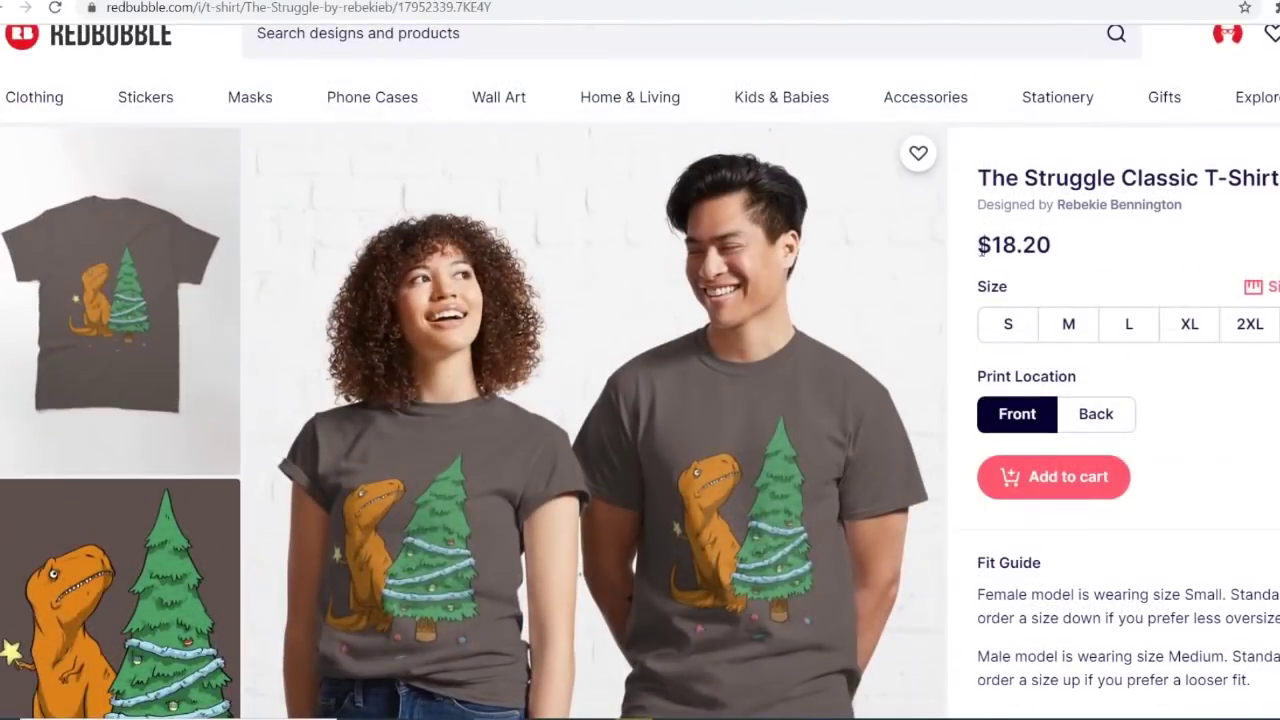
{"action": "double_click", "coordinate": [1047, 246]}
{"action": "left_click", "coordinate": [1047, 246]}
Scroll through the listing's reviews, then select the address bar to head to parler.com.
{"action": "scroll", "coordinate": [858, 272], "scroll_direction": "down", "scroll_amount": 1}
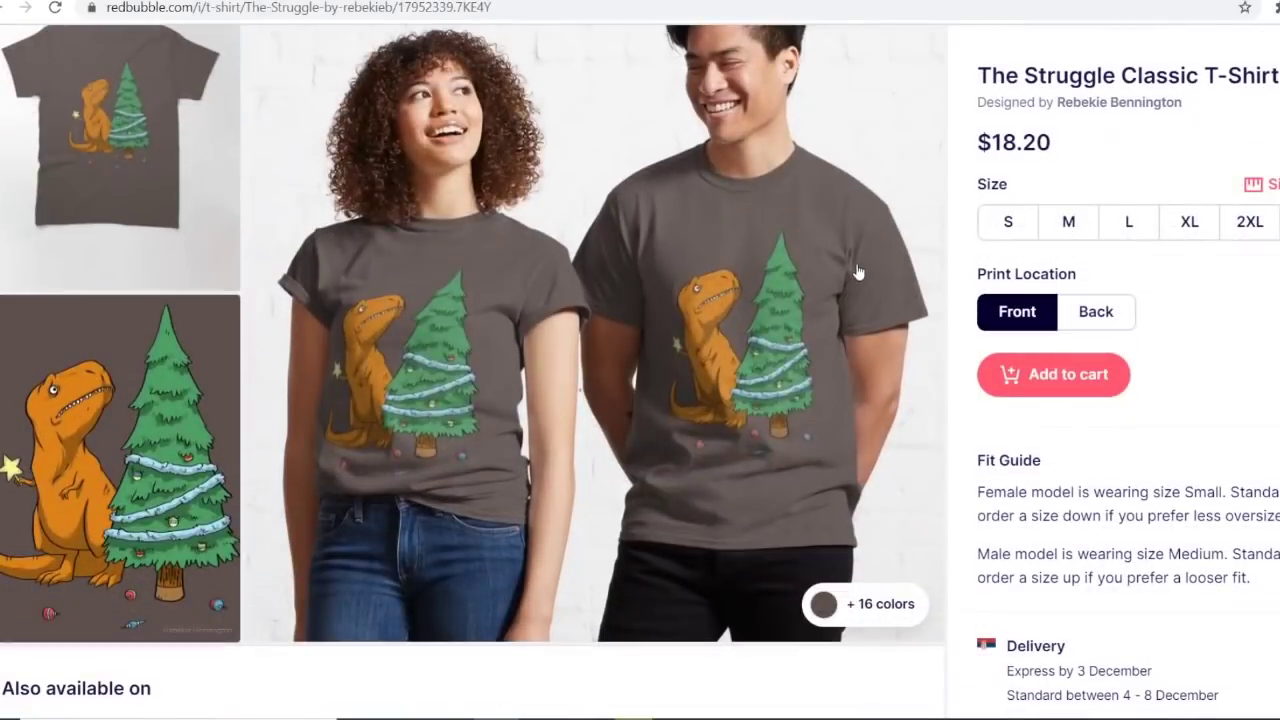
{"action": "scroll", "coordinate": [858, 272], "scroll_direction": "down", "scroll_amount": 2}
{"action": "scroll", "coordinate": [858, 272], "scroll_direction": "down", "scroll_amount": 2}
{"action": "scroll", "coordinate": [858, 272], "scroll_direction": "down", "scroll_amount": 3}
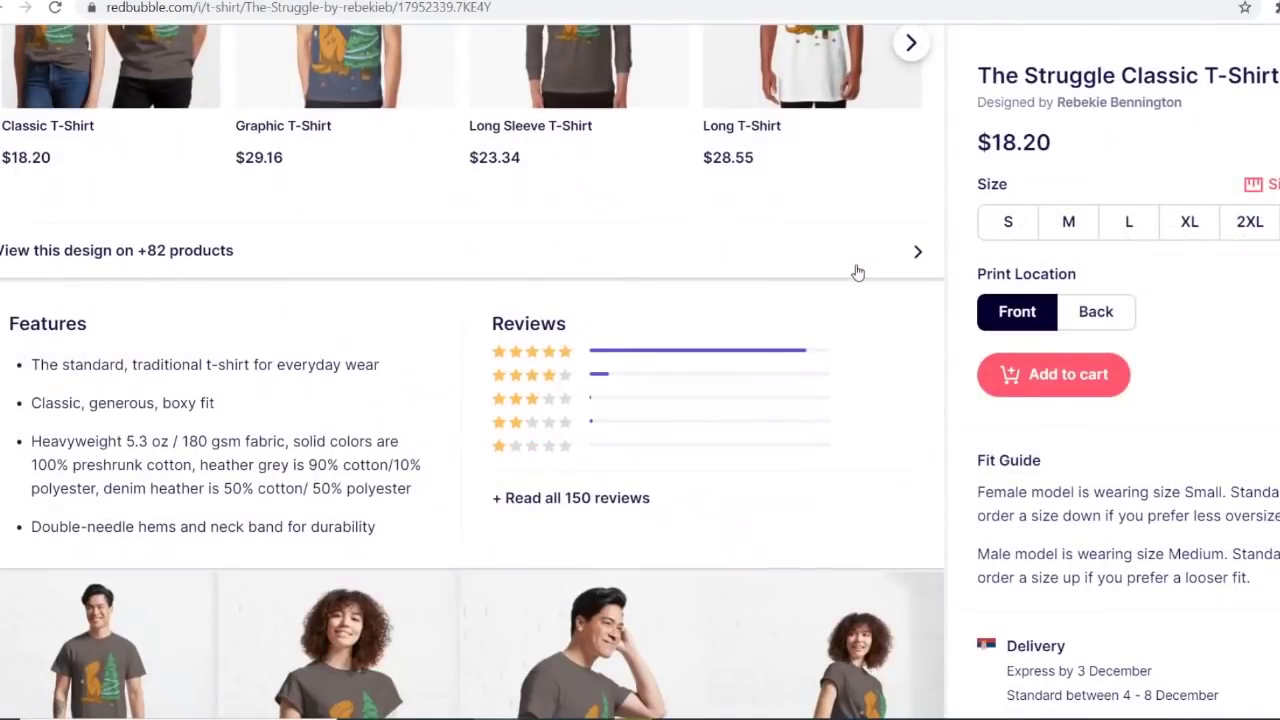
{"action": "scroll", "coordinate": [858, 272], "scroll_direction": "down", "scroll_amount": 2}
{"action": "scroll", "coordinate": [856, 273], "scroll_direction": "down", "scroll_amount": 4}
{"action": "scroll", "coordinate": [854, 274], "scroll_direction": "up", "scroll_amount": 15}
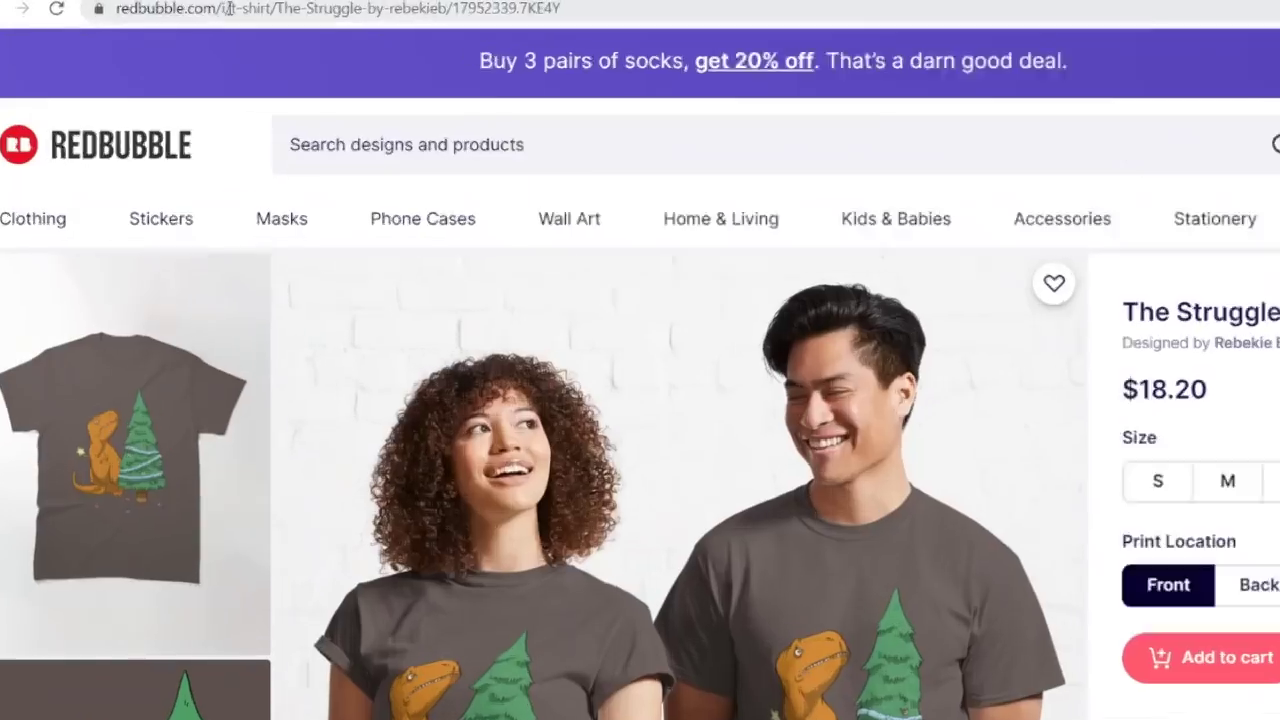
{"action": "left_click", "coordinate": [200, 8]}
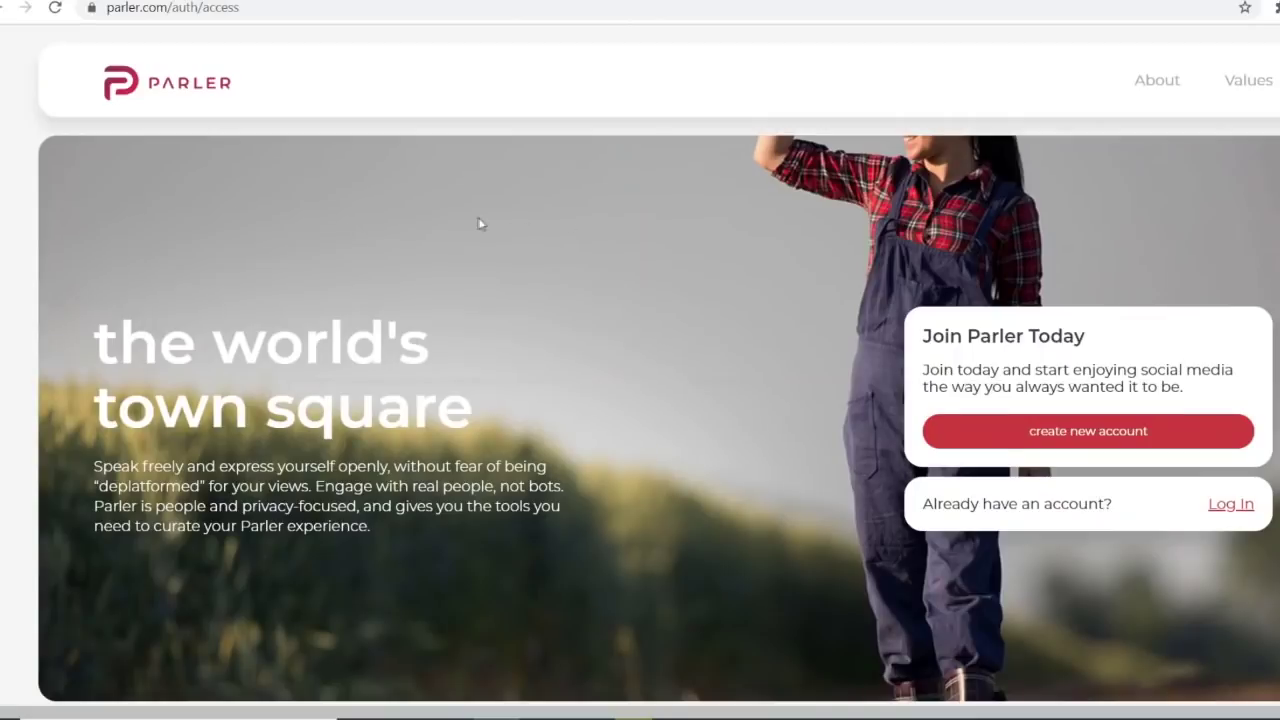
{"action": "scroll", "coordinate": [480, 222], "scroll_direction": "down", "scroll_amount": 5}
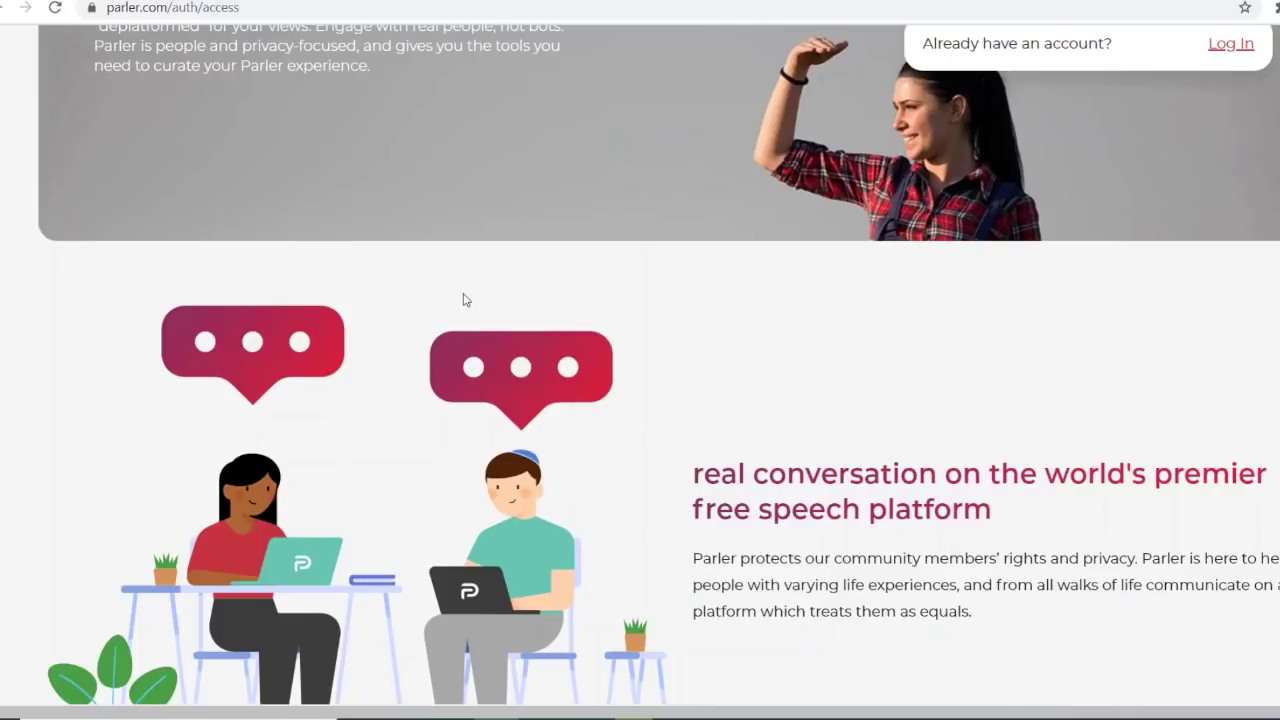
{"action": "scroll", "coordinate": [719, 330], "scroll_direction": "up", "scroll_amount": 5}
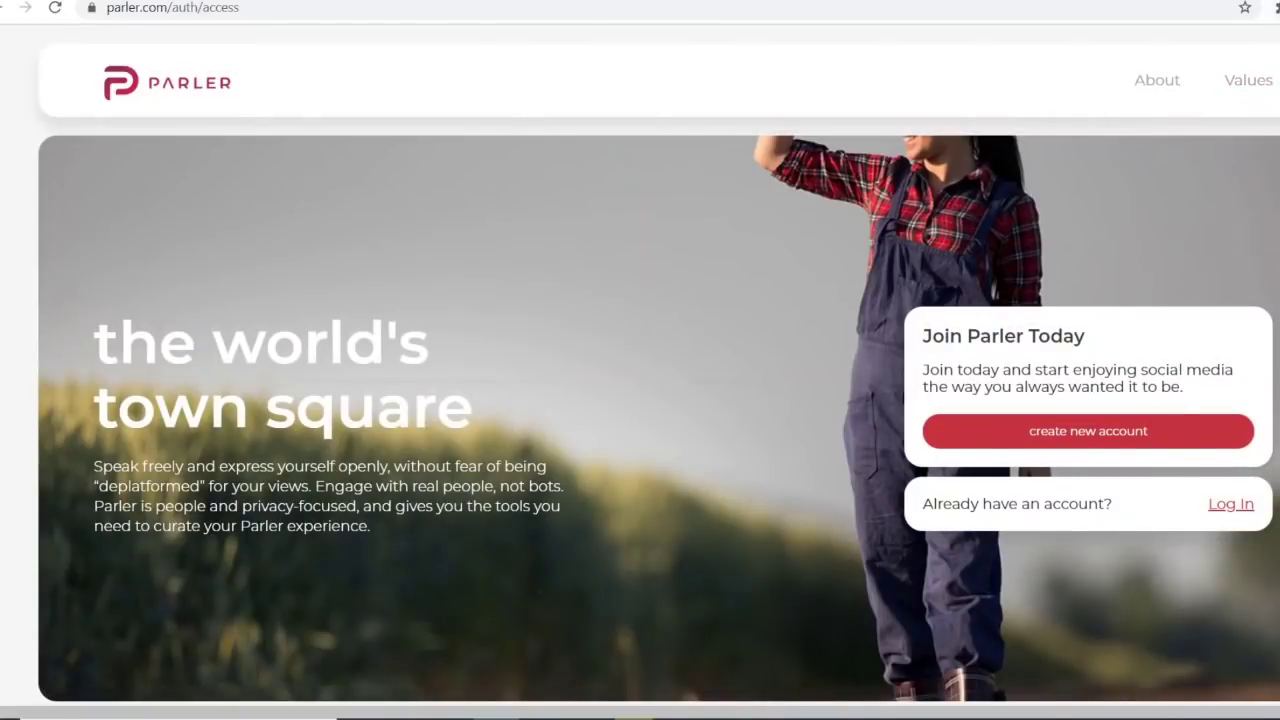
{"action": "left_click", "coordinate": [1275, 8]}
{"action": "left_click", "coordinate": [1120, 176]}
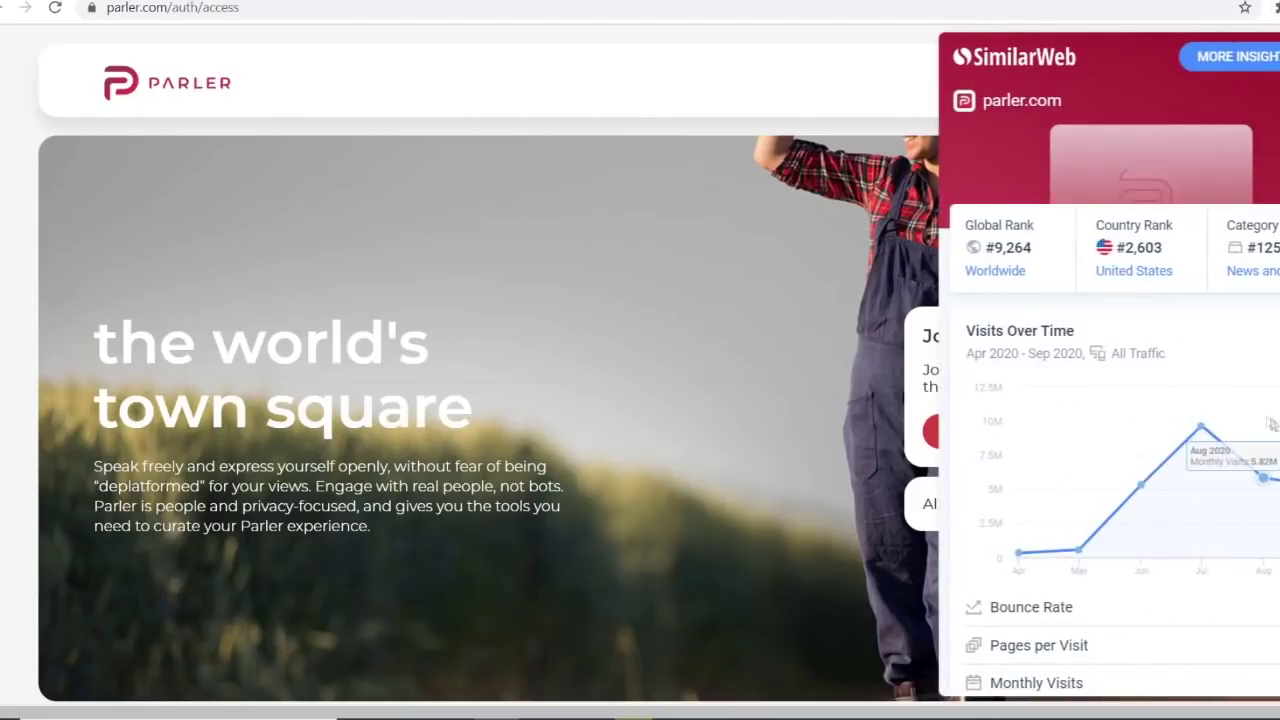
{"action": "scroll", "coordinate": [1200, 440], "scroll_direction": "down", "scroll_amount": 2}
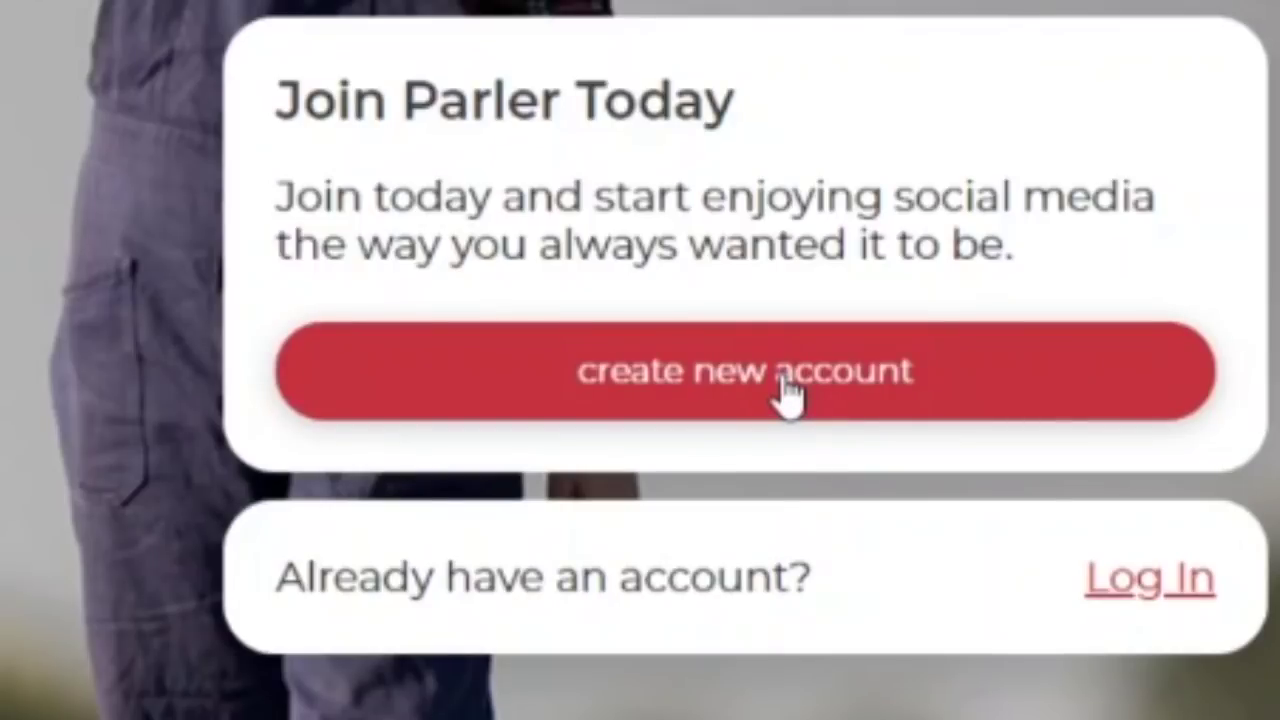
{"action": "left_click", "coordinate": [1146, 591]}
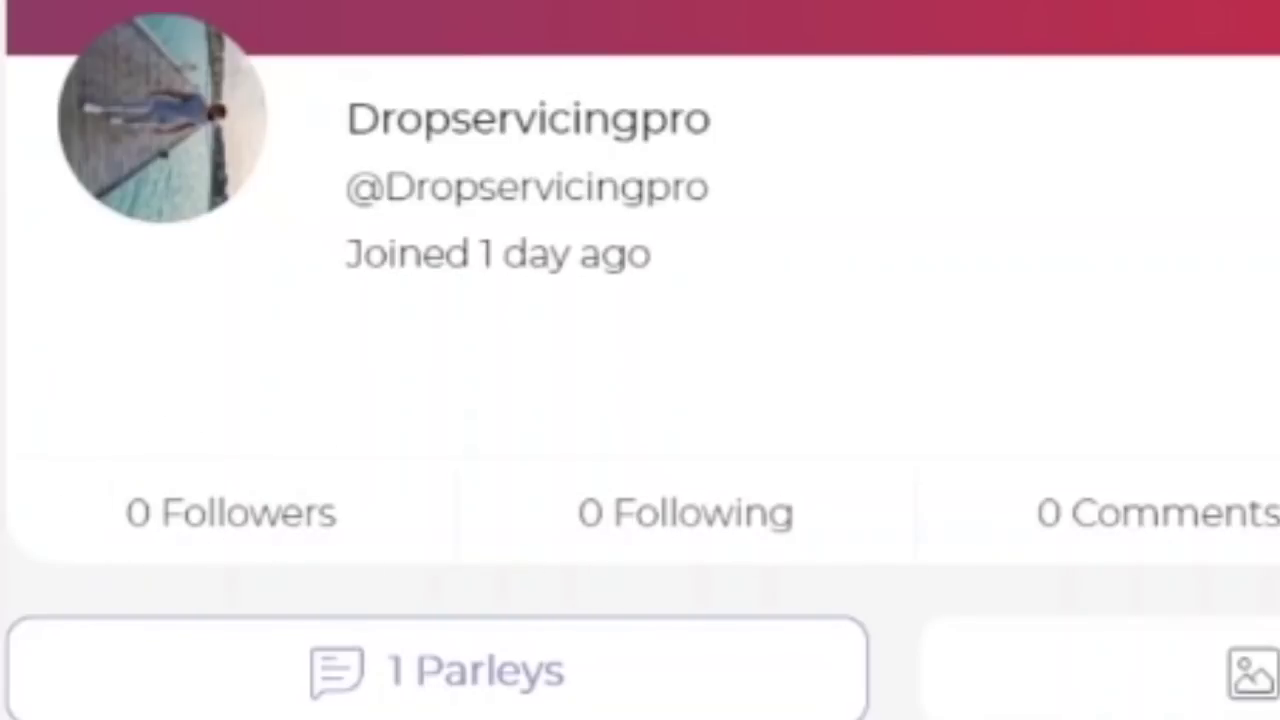
Scroll down the Parler profile to its single welcome post.
{"action": "scroll", "coordinate": [971, 434], "scroll_direction": "down", "scroll_amount": 3}
{"action": "scroll", "coordinate": [1045, 278], "scroll_direction": "down", "scroll_amount": 3}
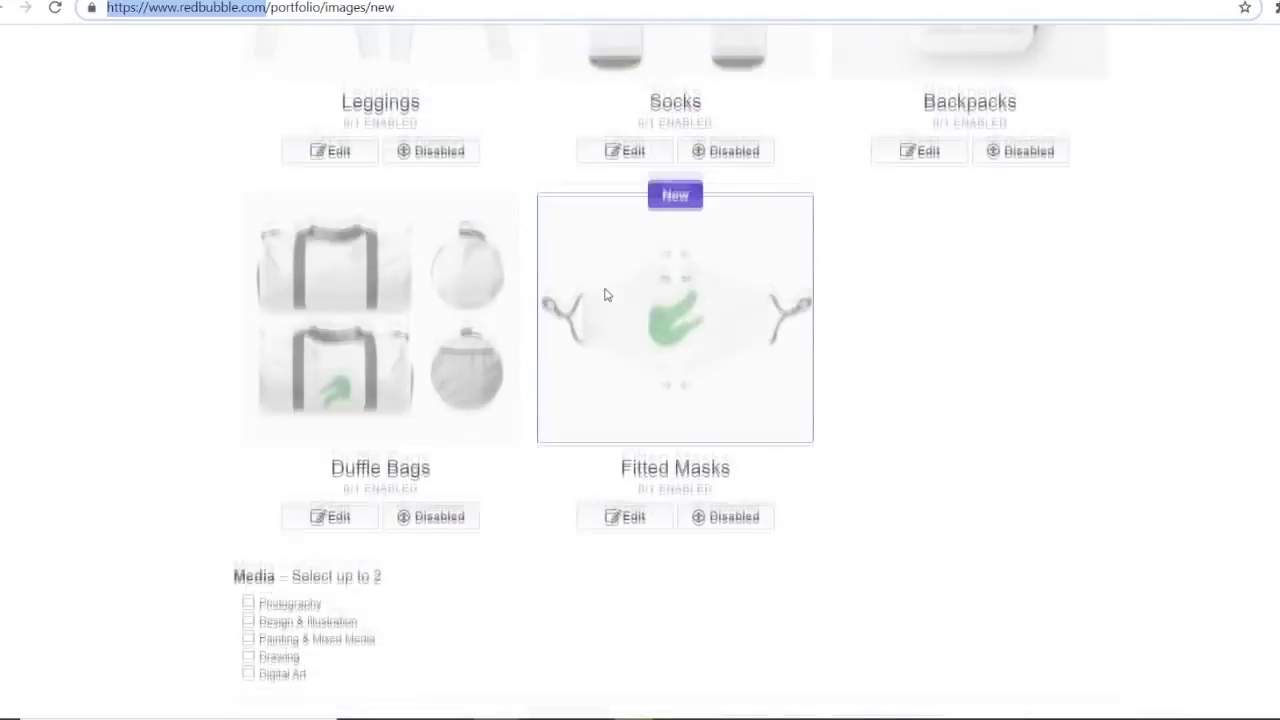
Scroll back up through the green design's clothing previews on the Redbubble upload form.
{"action": "scroll", "coordinate": [605, 295], "scroll_direction": "up", "scroll_amount": 4}
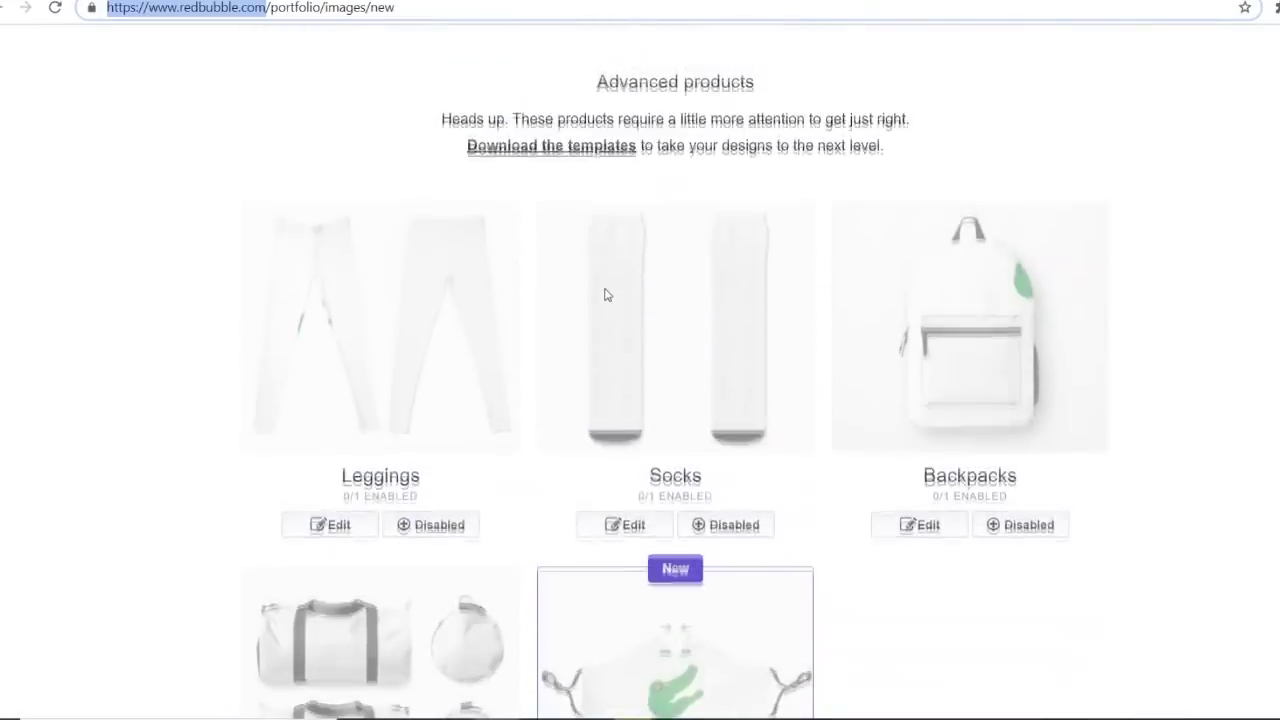
{"action": "scroll", "coordinate": [605, 295], "scroll_direction": "up", "scroll_amount": 4}
{"action": "scroll", "coordinate": [190, 299], "scroll_direction": "up", "scroll_amount": 4}
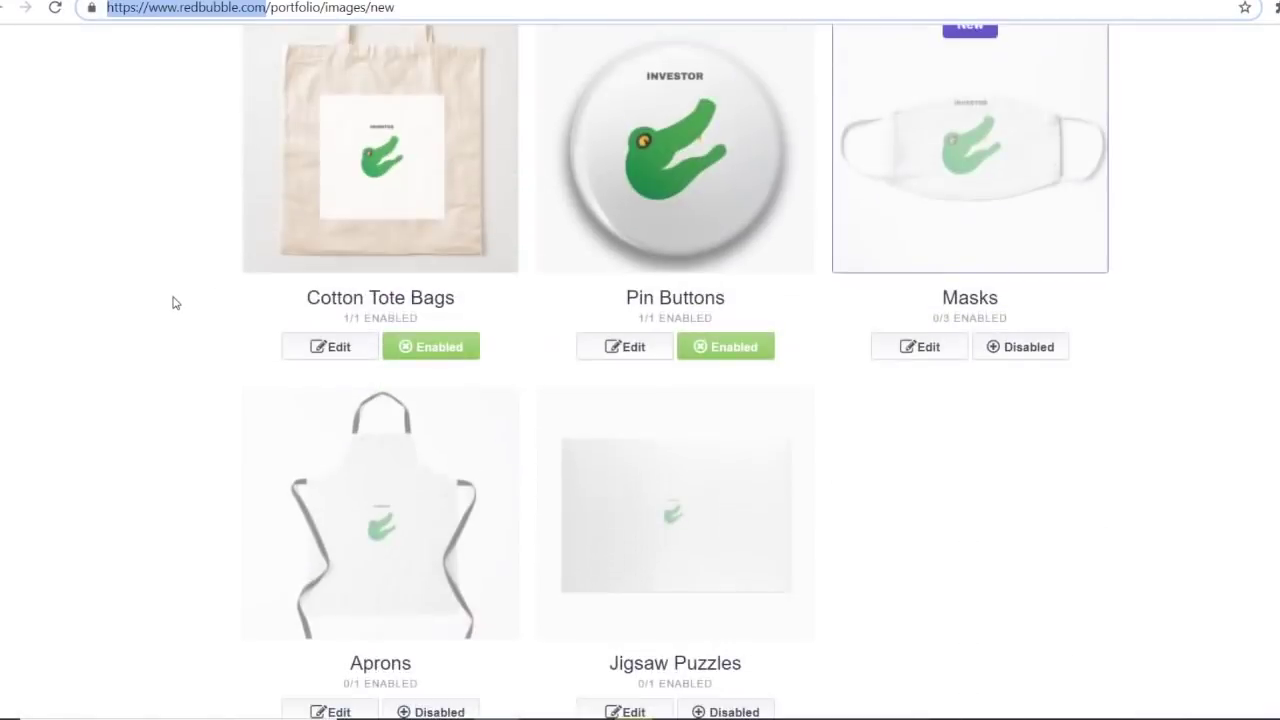
{"action": "scroll", "coordinate": [172, 300], "scroll_direction": "up", "scroll_amount": 4}
{"action": "scroll", "coordinate": [172, 300], "scroll_direction": "up", "scroll_amount": 4}
{"action": "scroll", "coordinate": [174, 302], "scroll_direction": "up", "scroll_amount": 4}
{"action": "scroll", "coordinate": [173, 300], "scroll_direction": "up", "scroll_amount": 4}
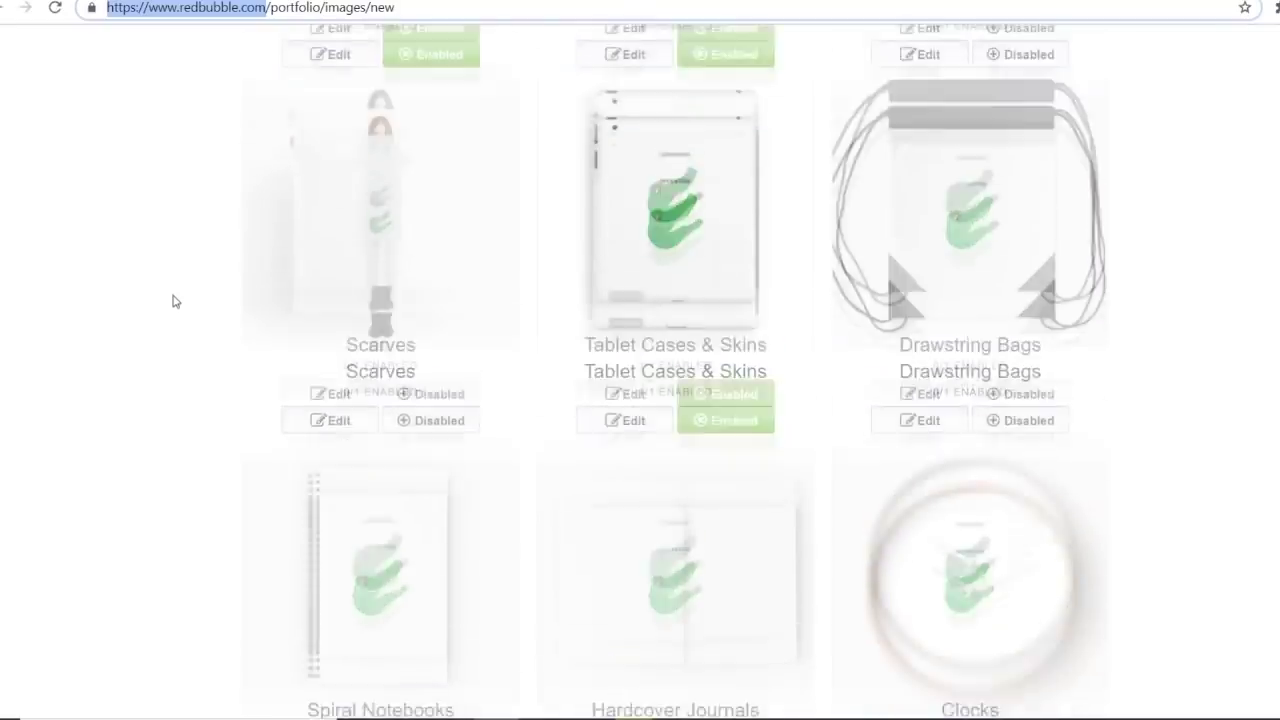
{"action": "scroll", "coordinate": [172, 298], "scroll_direction": "up", "scroll_amount": 4}
{"action": "scroll", "coordinate": [172, 298], "scroll_direction": "up", "scroll_amount": 4}
{"action": "scroll", "coordinate": [174, 298], "scroll_direction": "up", "scroll_amount": 4}
{"action": "scroll", "coordinate": [173, 298], "scroll_direction": "up", "scroll_amount": 4}
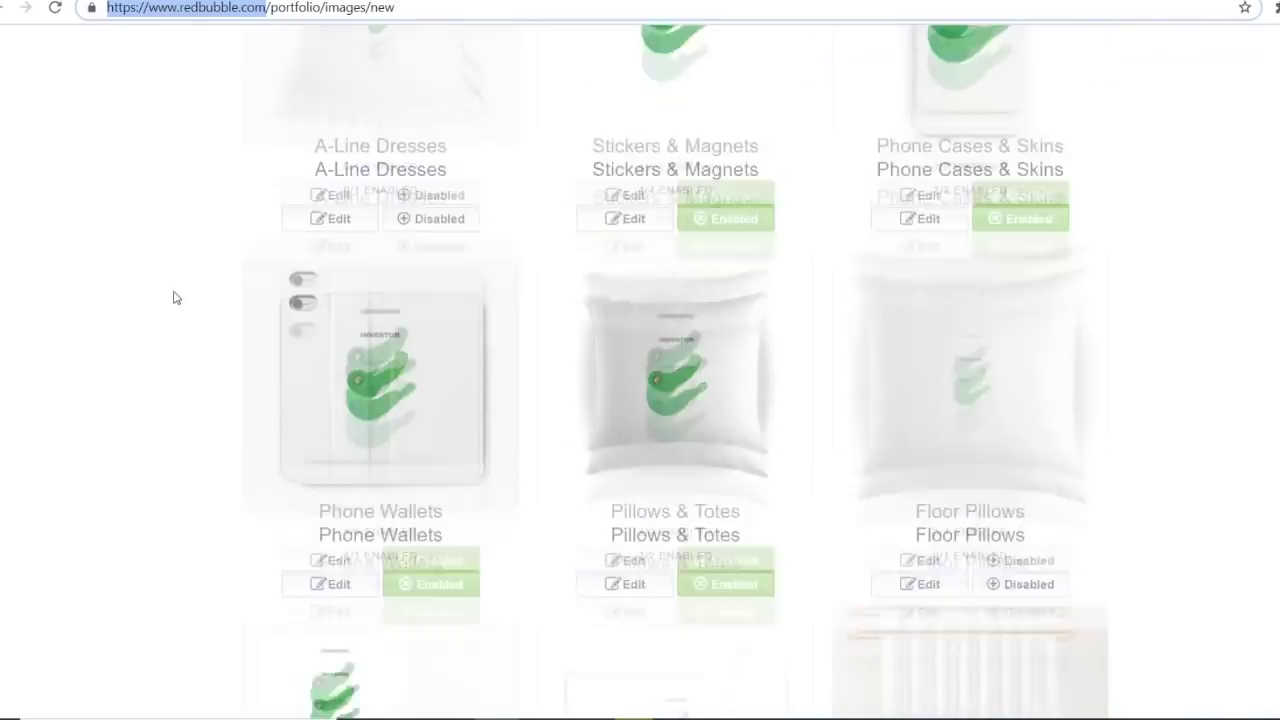
{"action": "scroll", "coordinate": [173, 298], "scroll_direction": "up", "scroll_amount": 4}
{"action": "scroll", "coordinate": [173, 298], "scroll_direction": "up", "scroll_amount": 4}
{"action": "scroll", "coordinate": [174, 298], "scroll_direction": "up", "scroll_amount": 3}
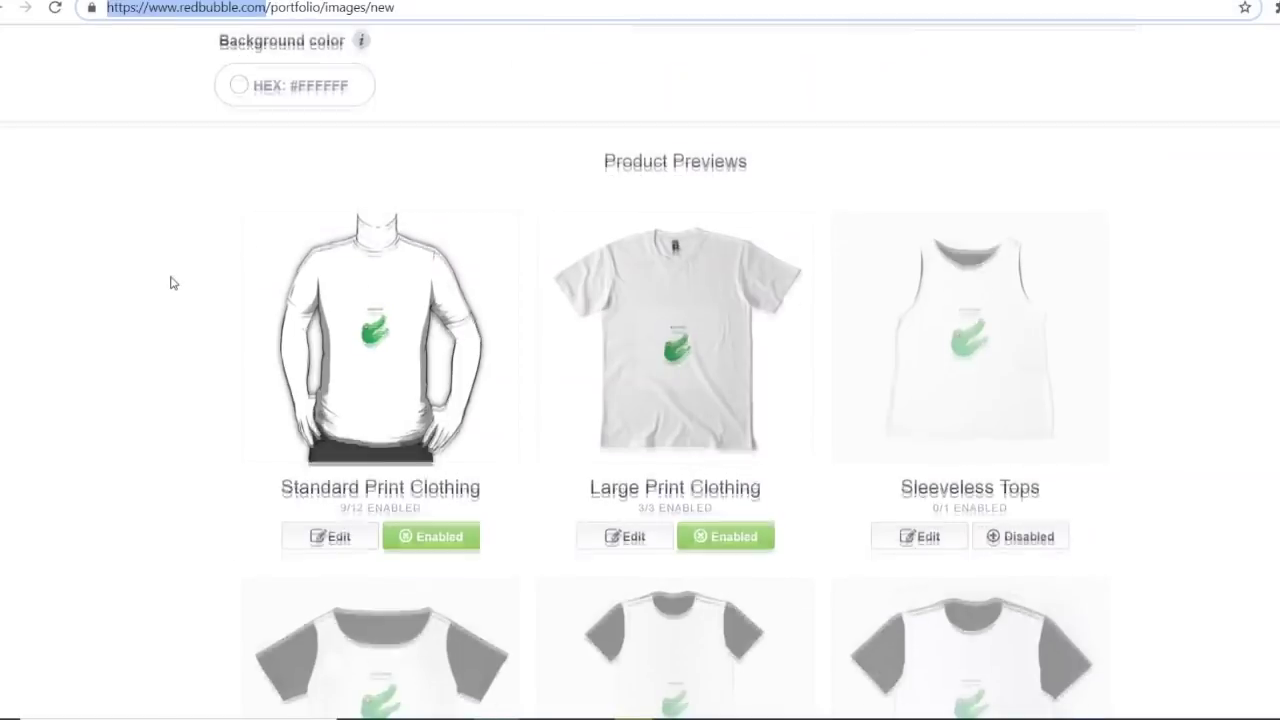
{"action": "scroll", "coordinate": [172, 284], "scroll_direction": "up", "scroll_amount": 2}
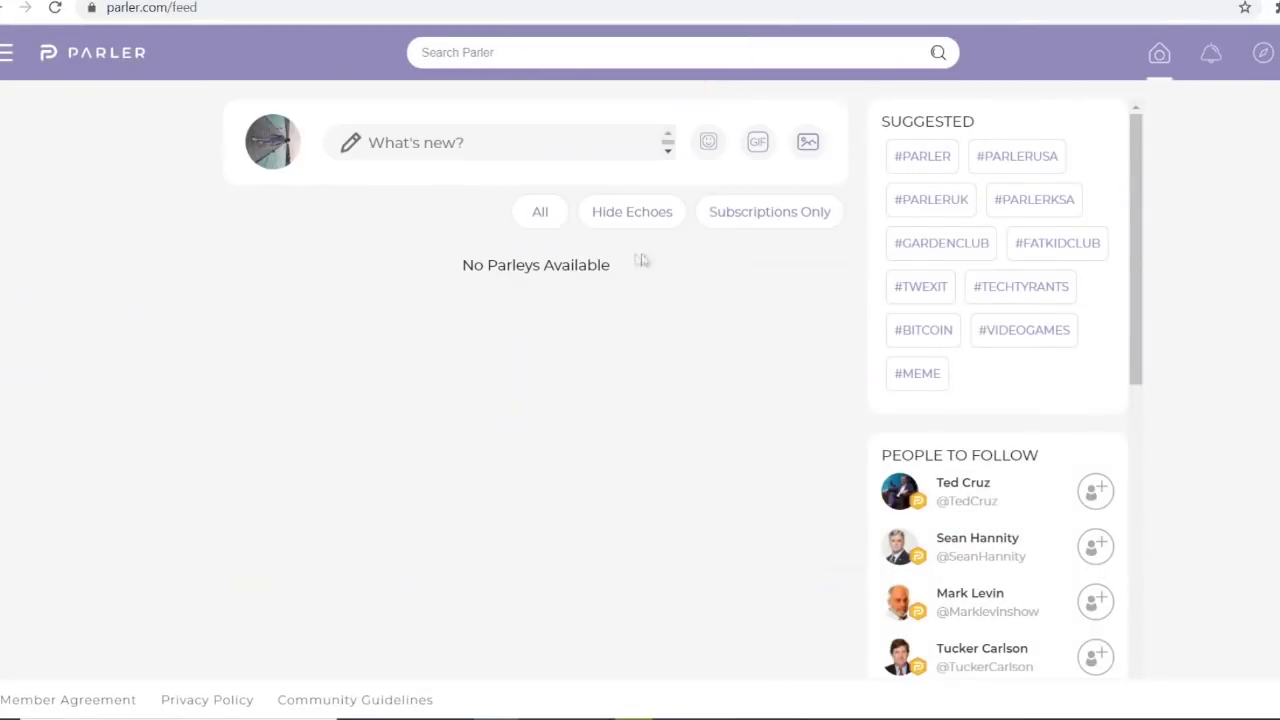
Start a new Parler post reading 'I really love this store'.
{"action": "left_click", "coordinate": [463, 142]}
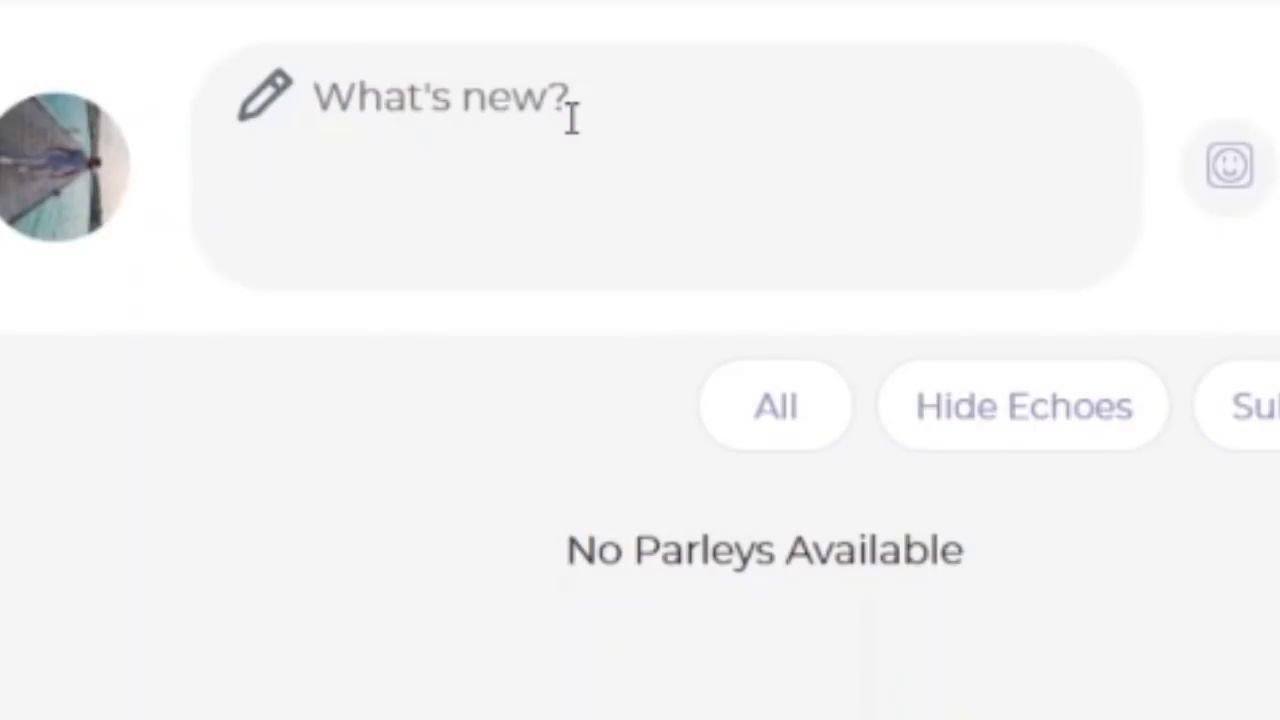
{"action": "type", "text": "I really love"}
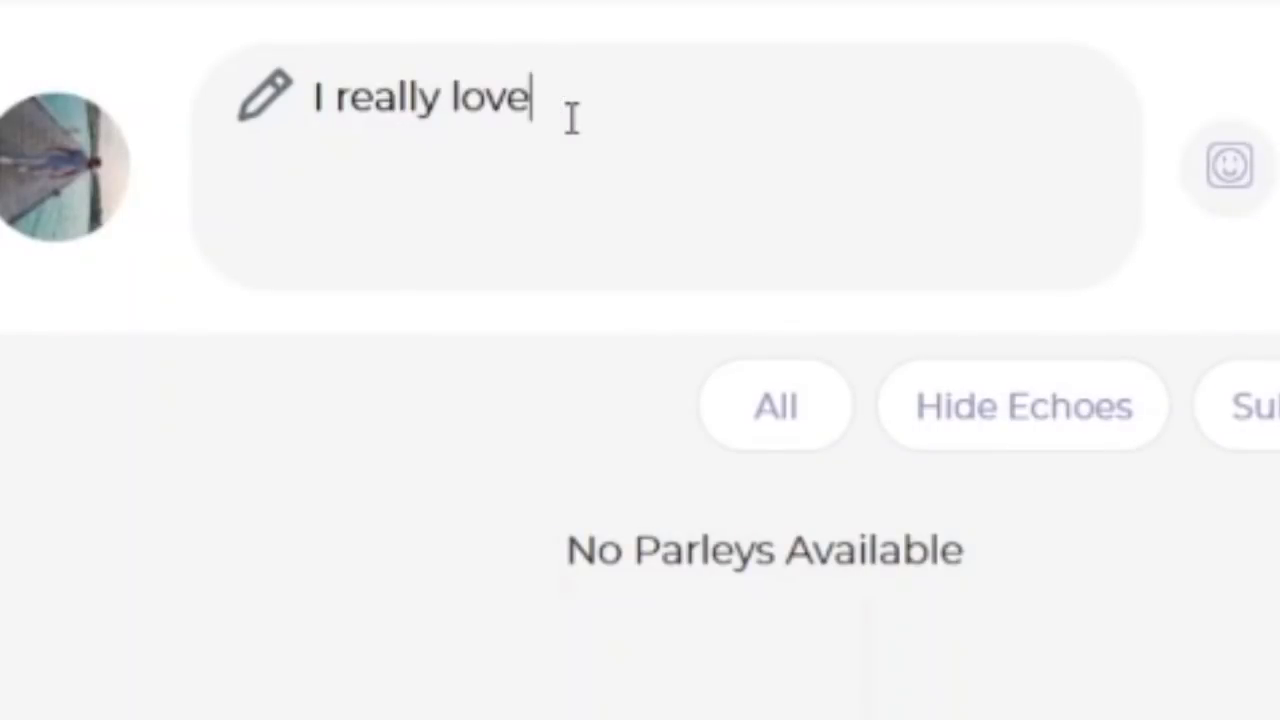
{"action": "type", "text": " this store"}
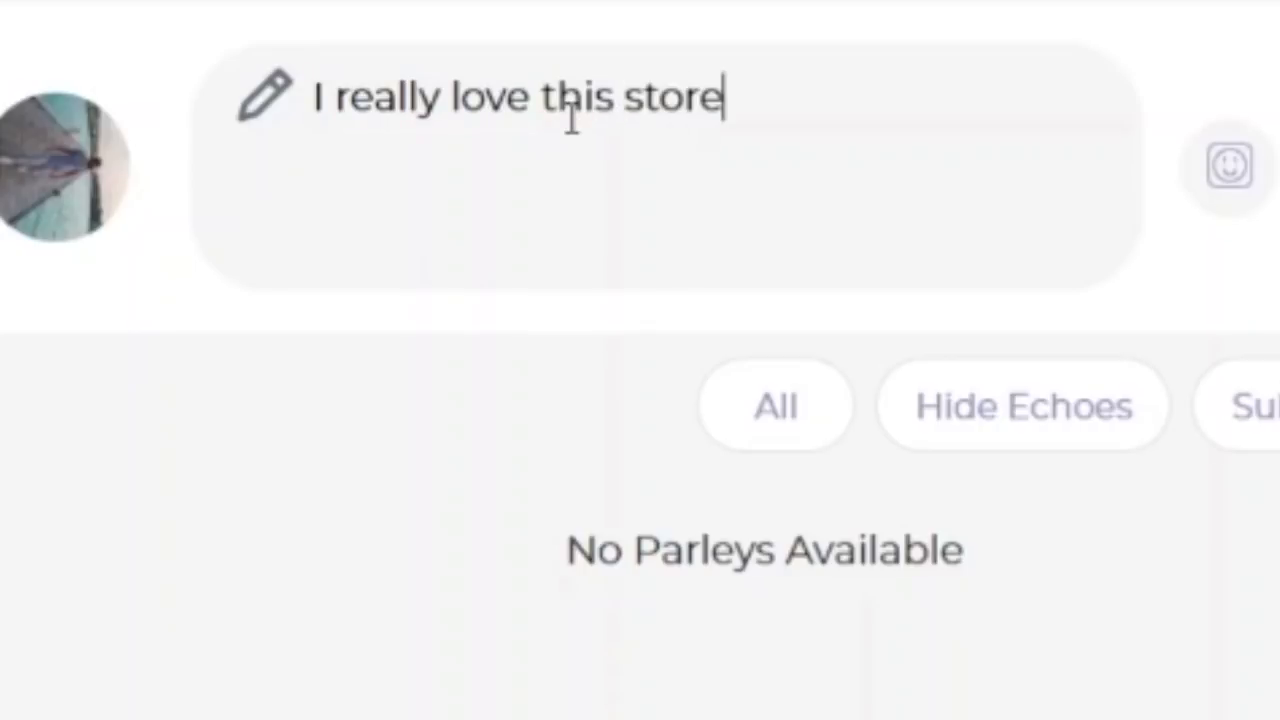
Add a dog face emoji from Animals & Nature after the sentence.
{"action": "left_click", "coordinate": [1228, 166]}
{"action": "left_click", "coordinate": [1227, 169]}
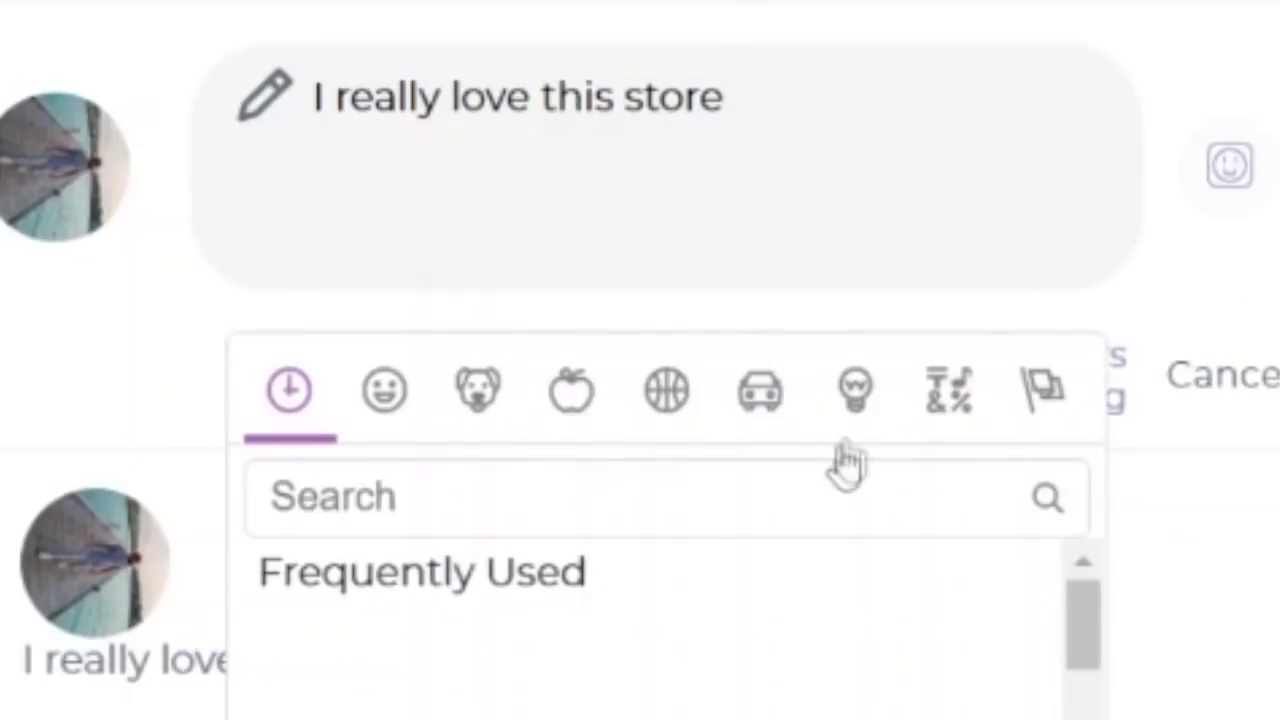
{"action": "left_click", "coordinate": [484, 410]}
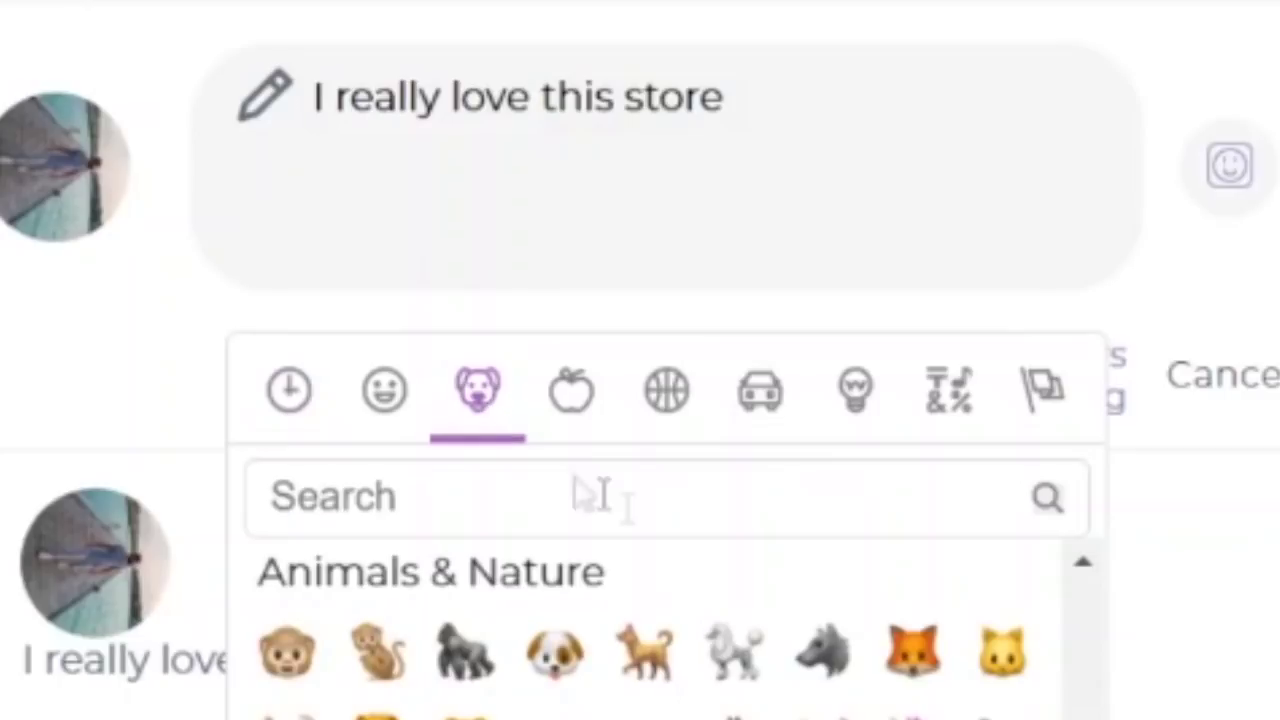
{"action": "left_click", "coordinate": [552, 668]}
Paste the Redbubble hoodie link on a new line below the sentence.
{"action": "left_click", "coordinate": [908, 108]}
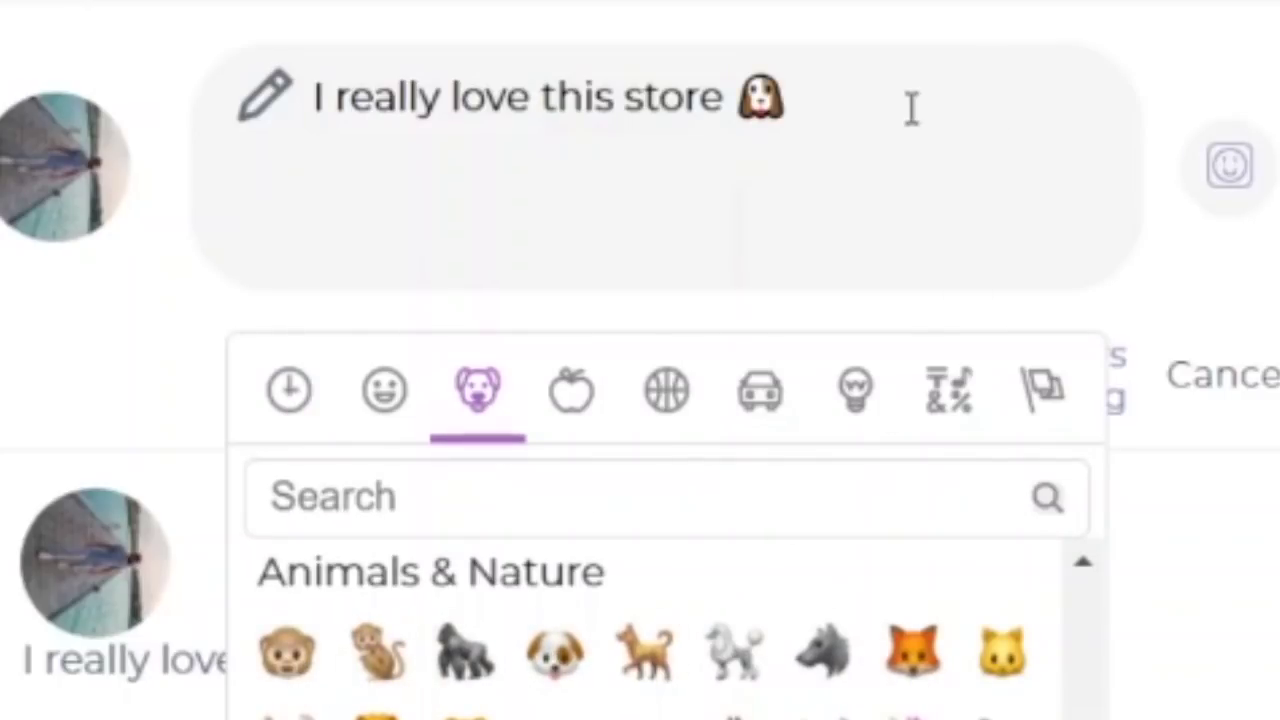
{"action": "key", "text": "Return"}
{"action": "type", "text": "https://www.redbubble.com/i/hoodie/Brown-bear-and-Cony-in-love-by-tommytbird/40508715.YFBT8"}
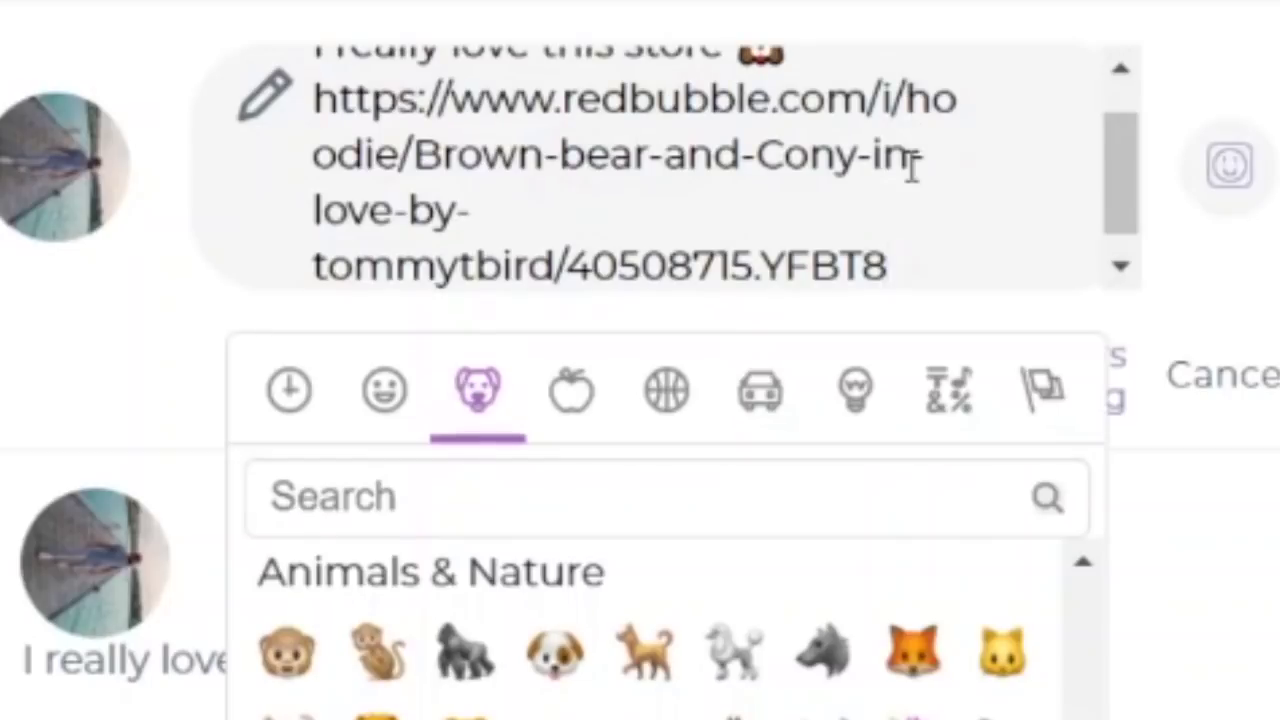
{"action": "scroll", "coordinate": [908, 166], "scroll_direction": "up", "scroll_amount": 1}
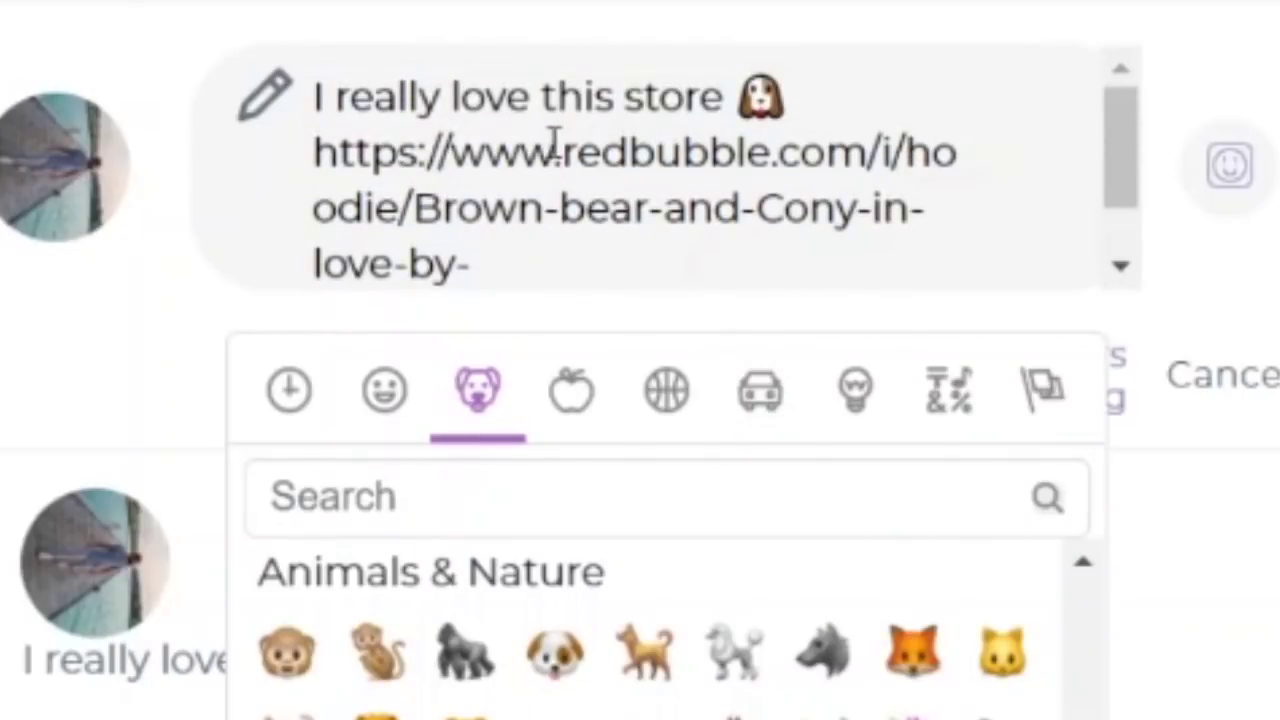
{"action": "scroll", "coordinate": [688, 180], "scroll_direction": "down", "scroll_amount": 1}
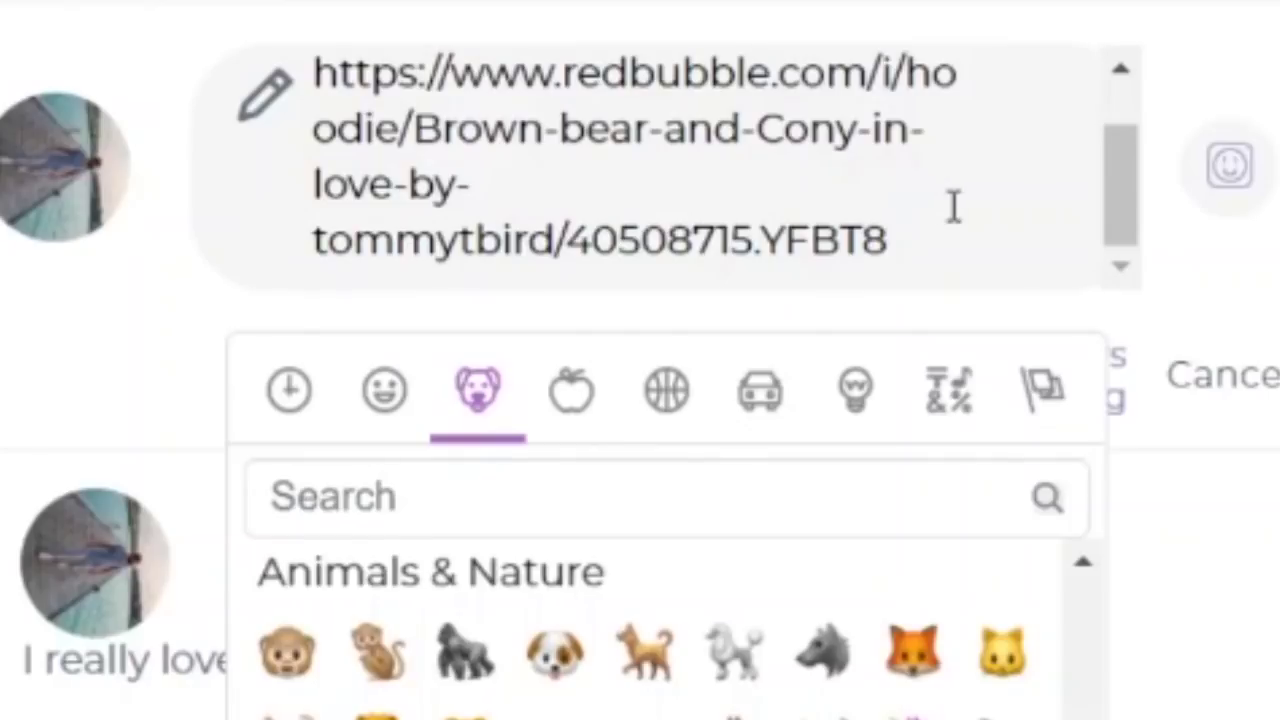
{"action": "left_click", "coordinate": [1195, 170]}
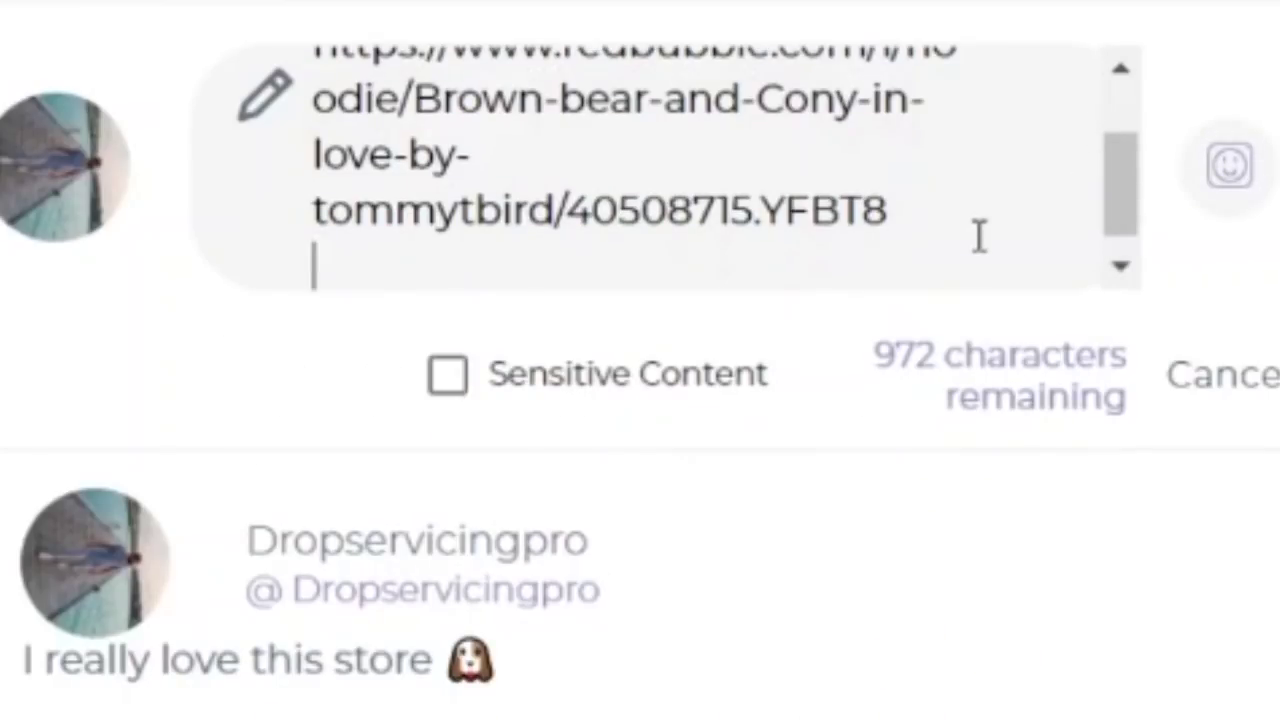
Add the hashtags #animals #animallover #iloveanimals on a new line below the link.
{"action": "key", "text": "Return"}
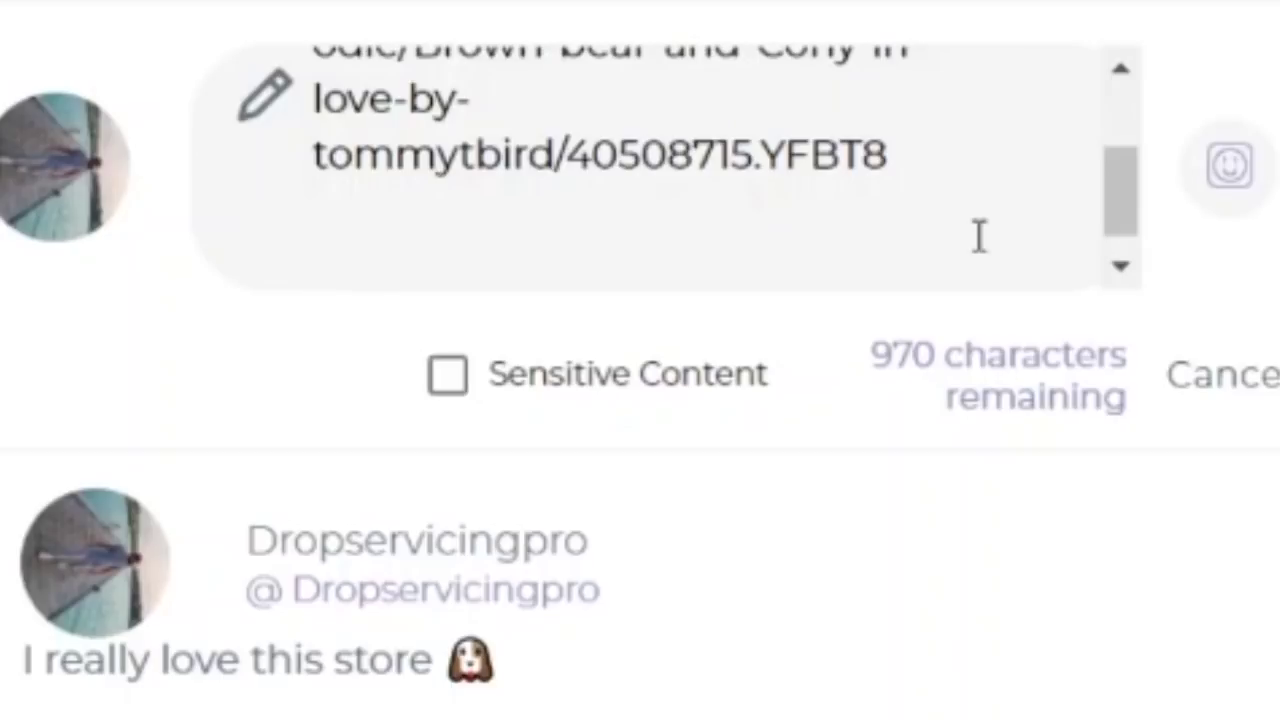
{"action": "type", "text": "#animals"}
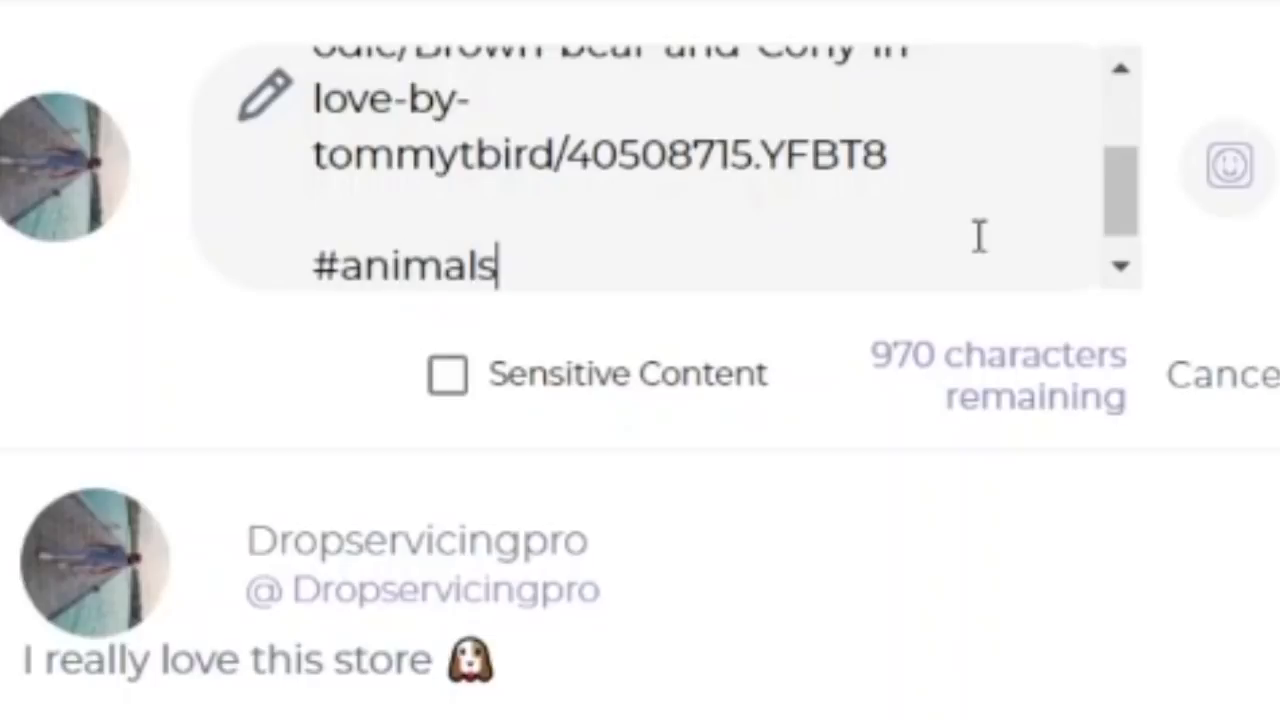
{"action": "type", "text": " #"}
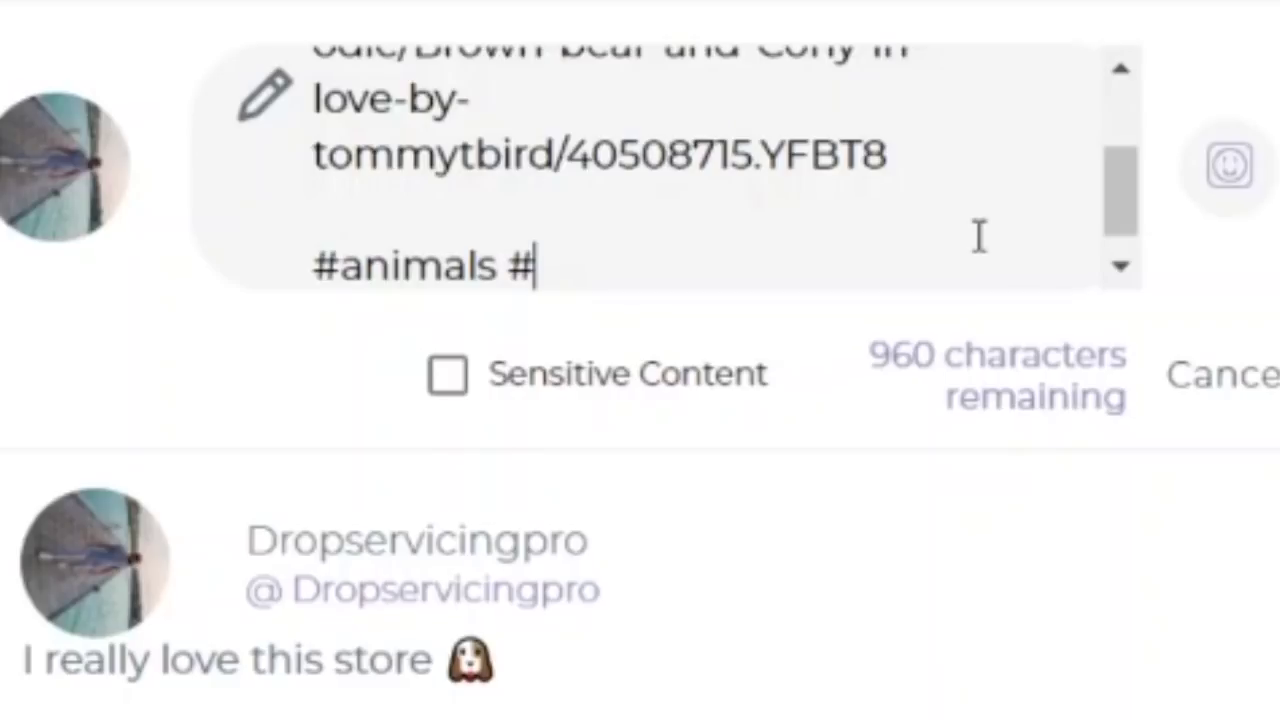
{"action": "type", "text": "animallover #iloveanimals"}
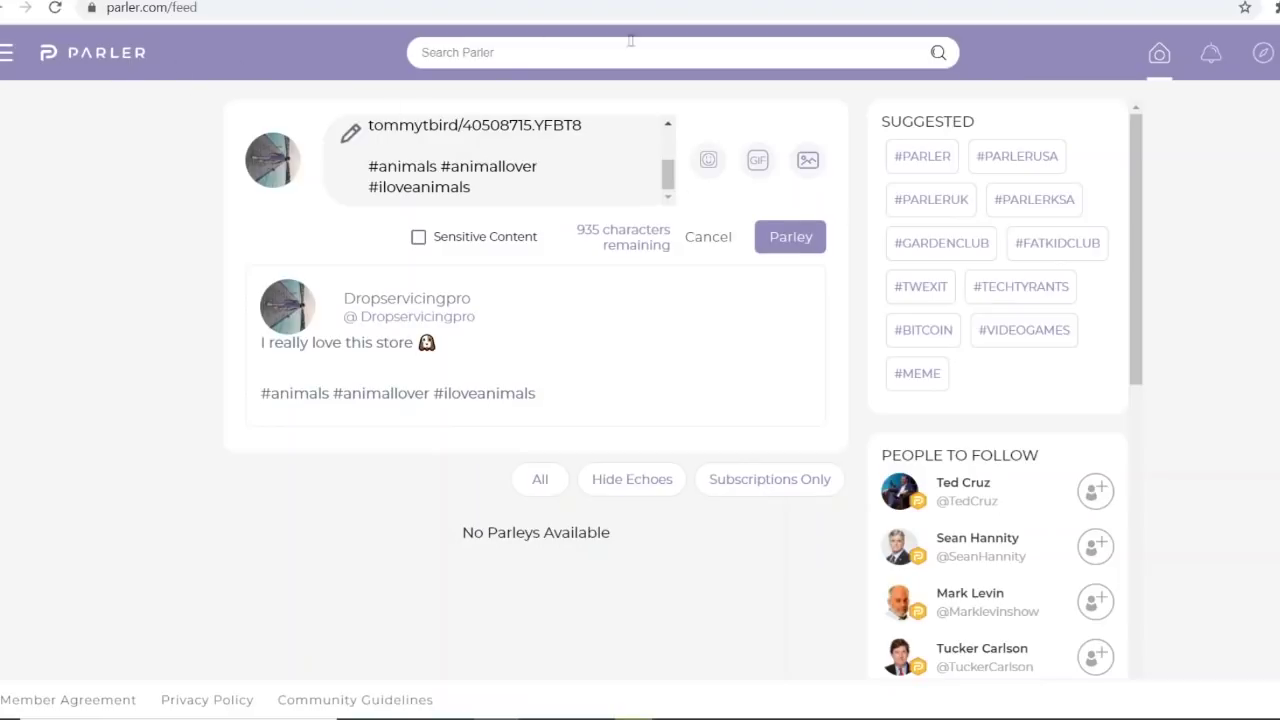
{"action": "left_click", "coordinate": [491, 52]}
Search Parler for 'animals' and open the ANIMAL STYLE profile from the results.
{"action": "type", "text": "animals"}
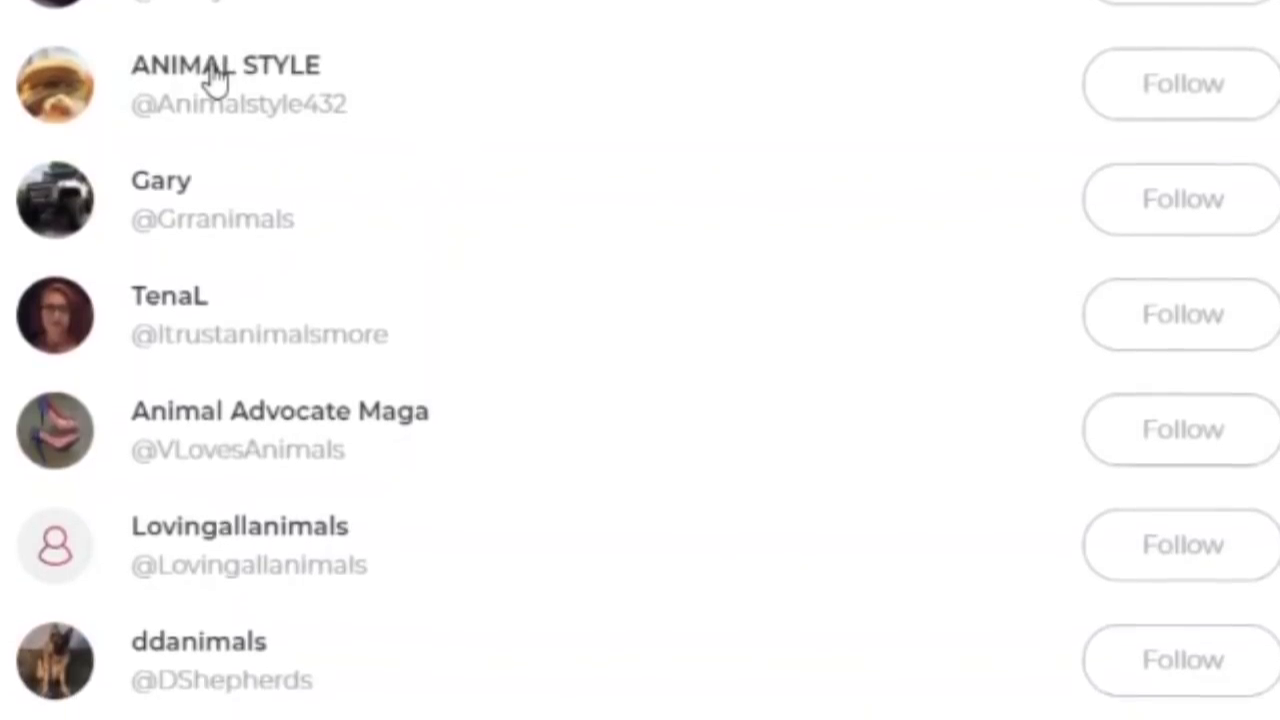
{"action": "left_click", "coordinate": [213, 78]}
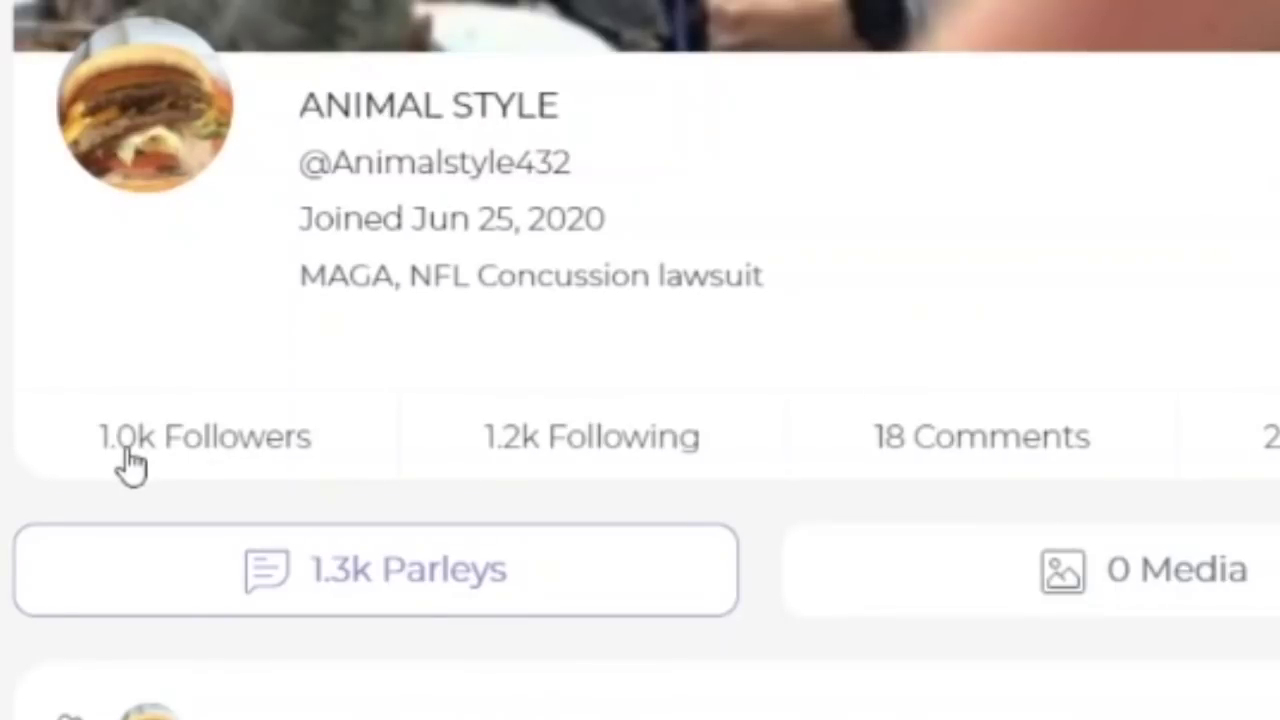
Show ANIMAL STYLE's followers and scroll far down through the list.
{"action": "left_click", "coordinate": [130, 450]}
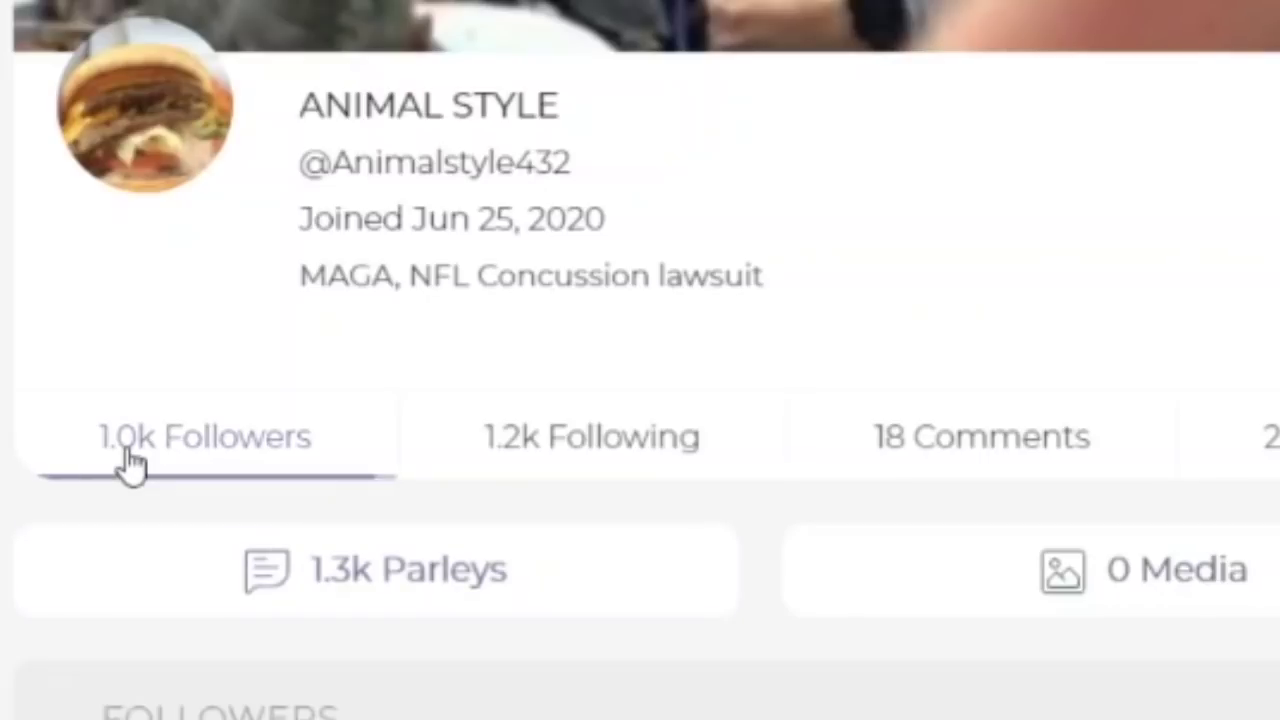
{"action": "scroll", "coordinate": [409, 323], "scroll_direction": "down", "scroll_amount": 5}
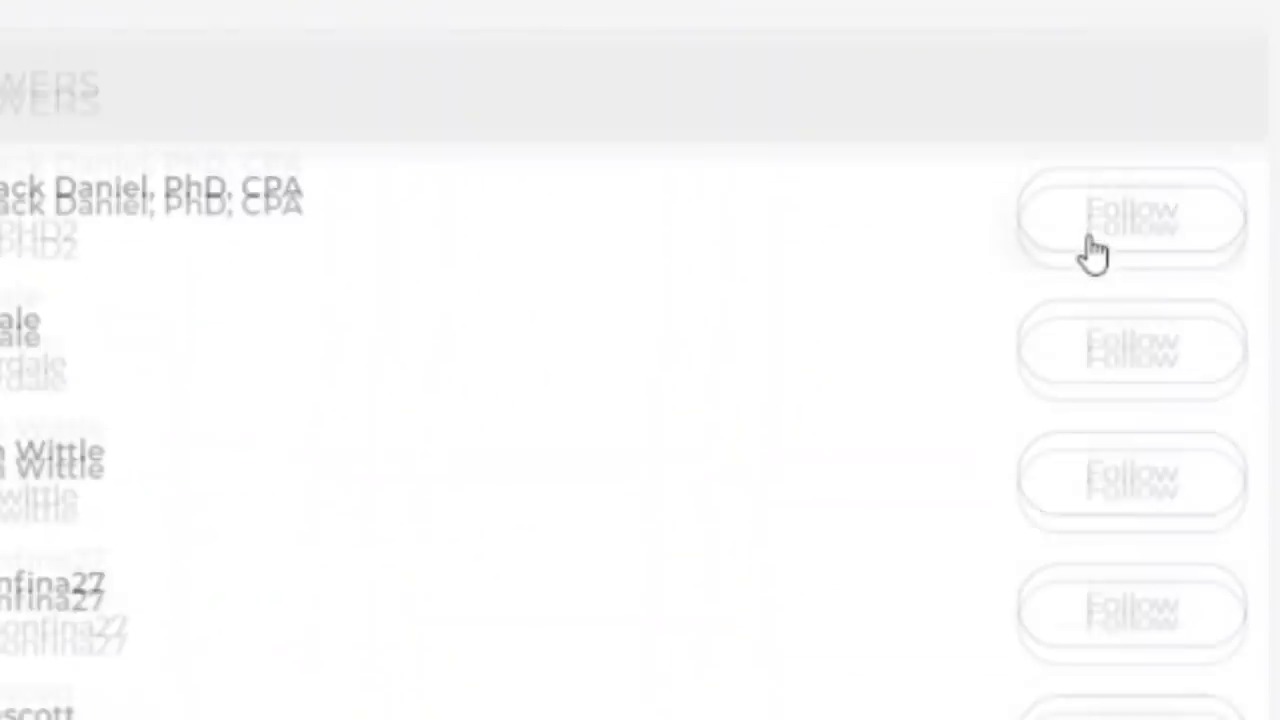
{"action": "scroll", "coordinate": [1086, 251], "scroll_direction": "down", "scroll_amount": 3}
{"action": "scroll", "coordinate": [1126, 86], "scroll_direction": "down", "scroll_amount": 4}
{"action": "scroll", "coordinate": [1126, 95], "scroll_direction": "down", "scroll_amount": 1}
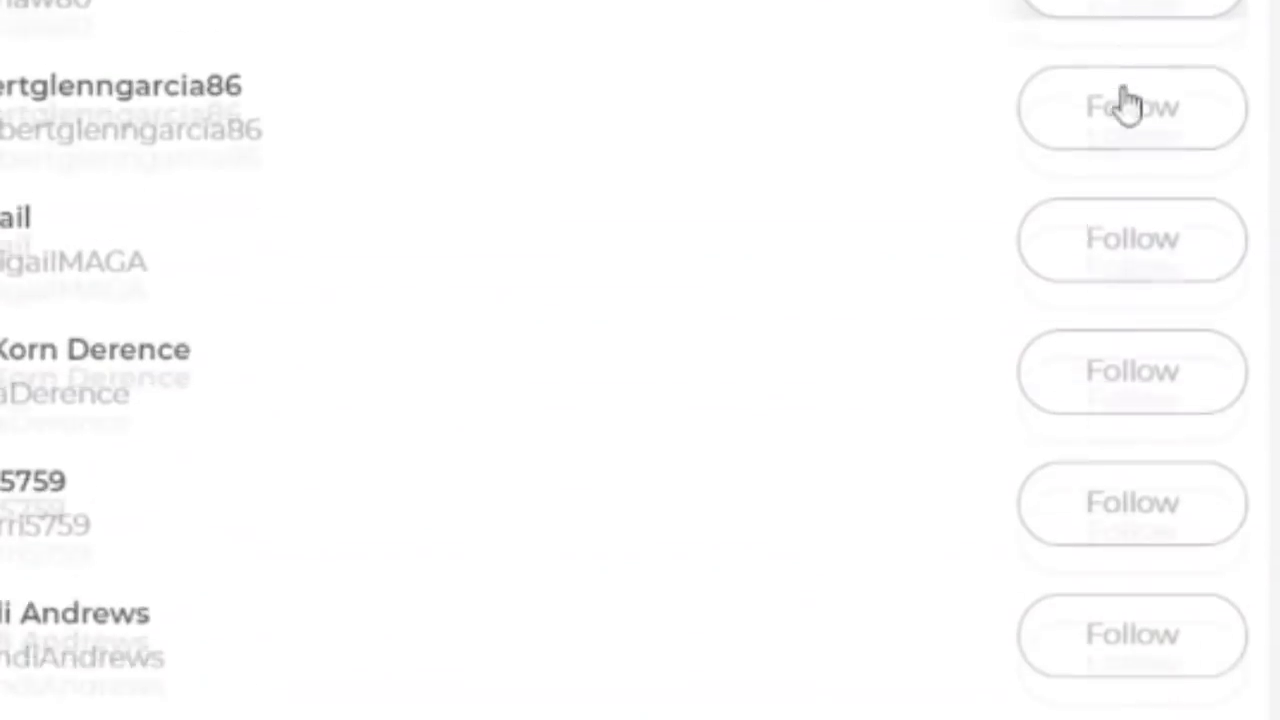
{"action": "scroll", "coordinate": [1123, 106], "scroll_direction": "down", "scroll_amount": 1}
{"action": "scroll", "coordinate": [1123, 111], "scroll_direction": "down", "scroll_amount": 1}
{"action": "scroll", "coordinate": [1123, 115], "scroll_direction": "down", "scroll_amount": 1}
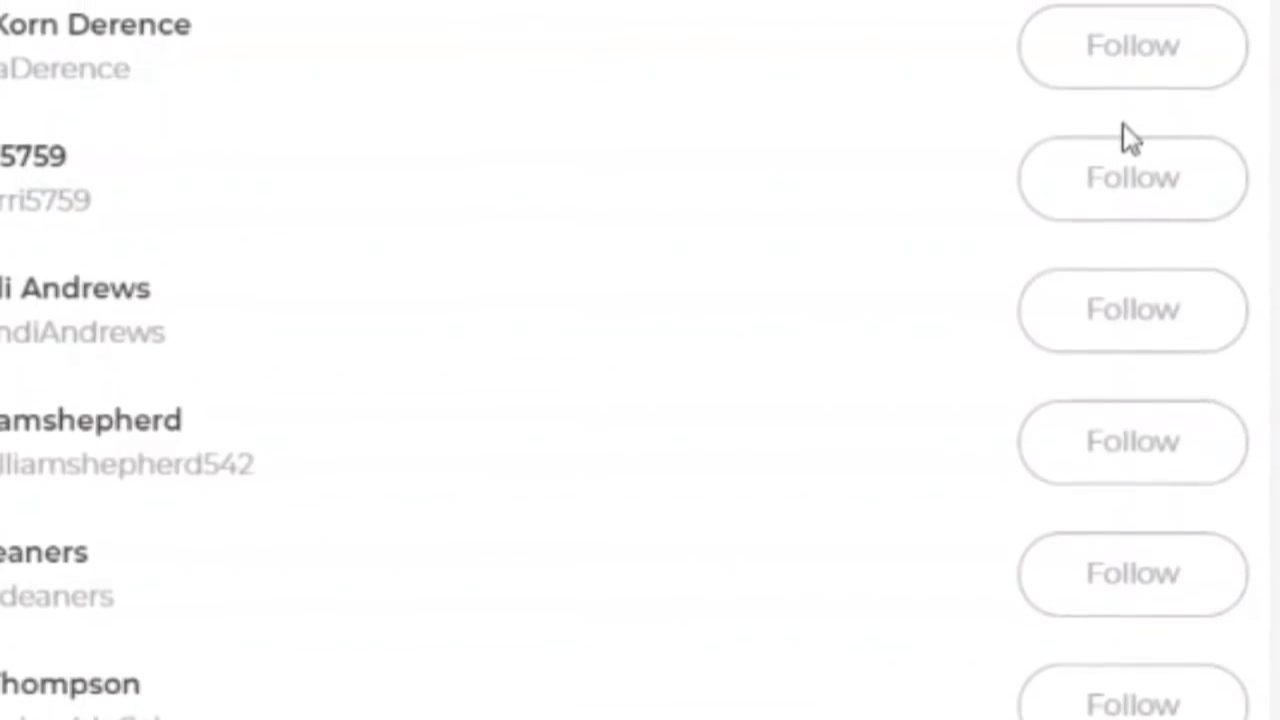
{"action": "scroll", "coordinate": [1123, 134], "scroll_direction": "down", "scroll_amount": 2}
{"action": "scroll", "coordinate": [1123, 149], "scroll_direction": "down", "scroll_amount": 2}
{"action": "scroll", "coordinate": [1123, 155], "scroll_direction": "down", "scroll_amount": 2}
{"action": "scroll", "coordinate": [1123, 158], "scroll_direction": "down", "scroll_amount": 1}
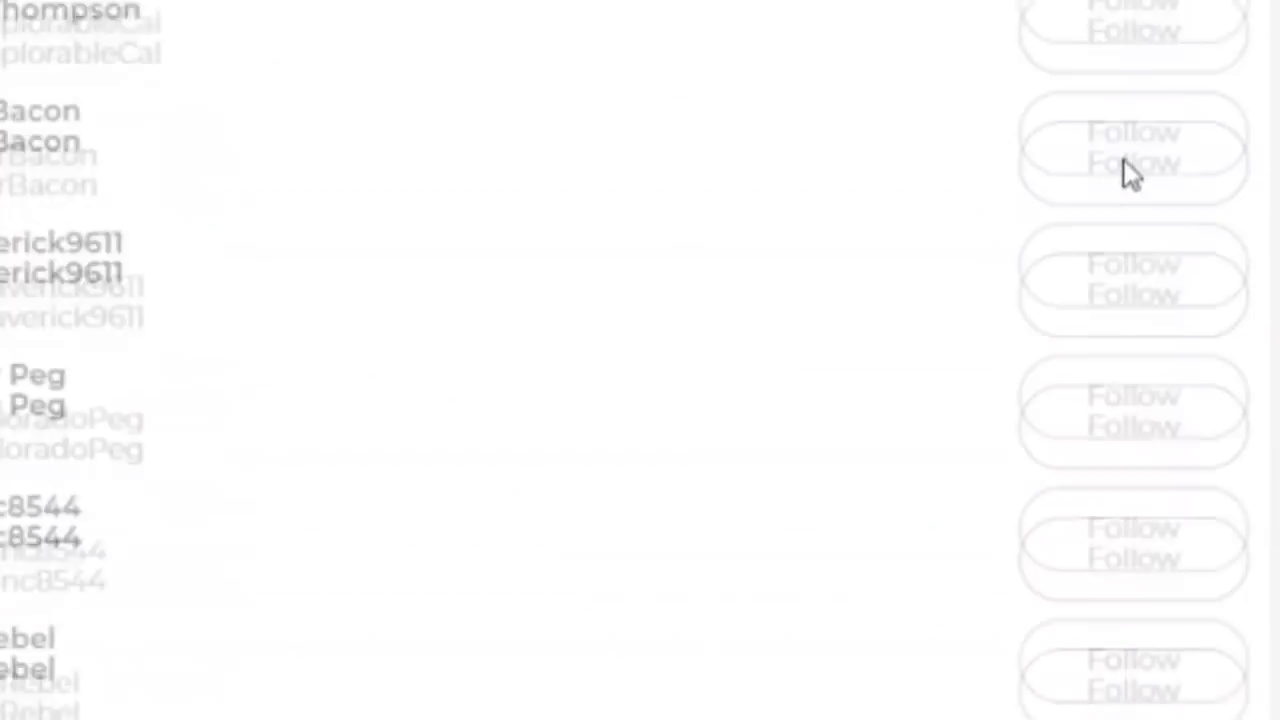
{"action": "scroll", "coordinate": [1123, 170], "scroll_direction": "down", "scroll_amount": 1}
{"action": "scroll", "coordinate": [1124, 182], "scroll_direction": "down", "scroll_amount": 2}
{"action": "scroll", "coordinate": [1125, 188], "scroll_direction": "down", "scroll_amount": 2}
{"action": "scroll", "coordinate": [1128, 208], "scroll_direction": "down", "scroll_amount": 2}
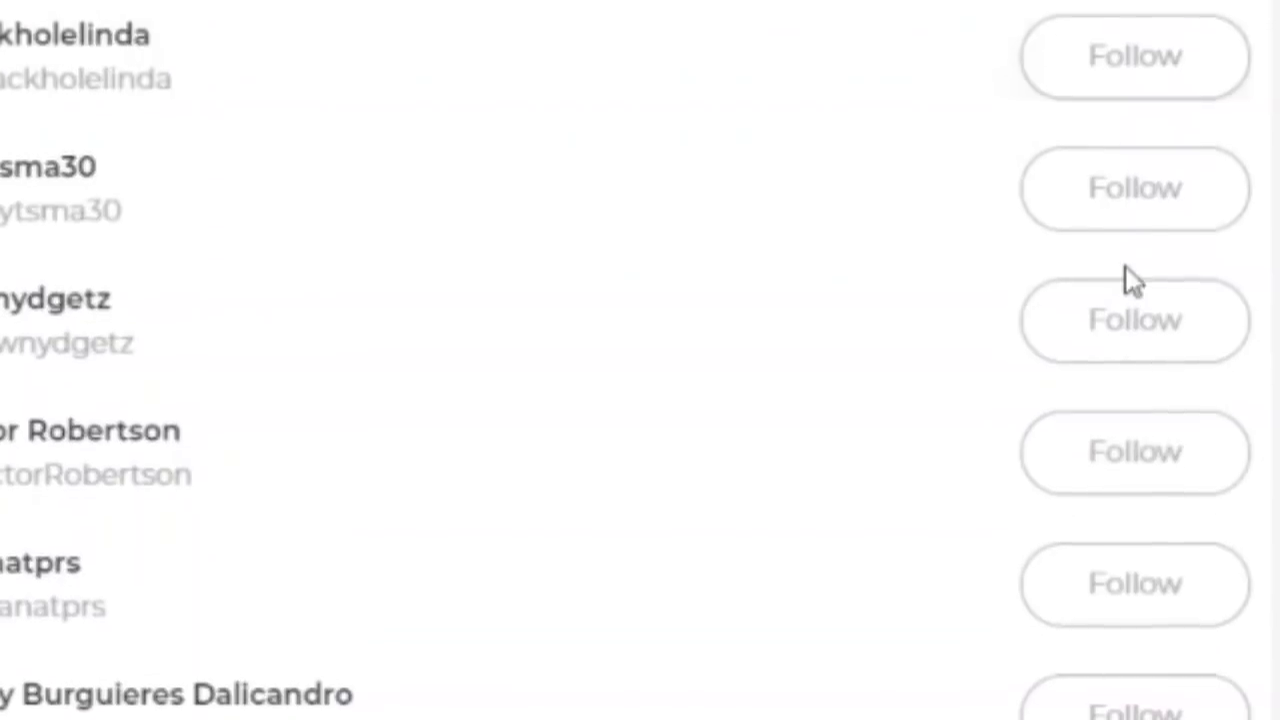
{"action": "scroll", "coordinate": [1126, 295], "scroll_direction": "down", "scroll_amount": 2}
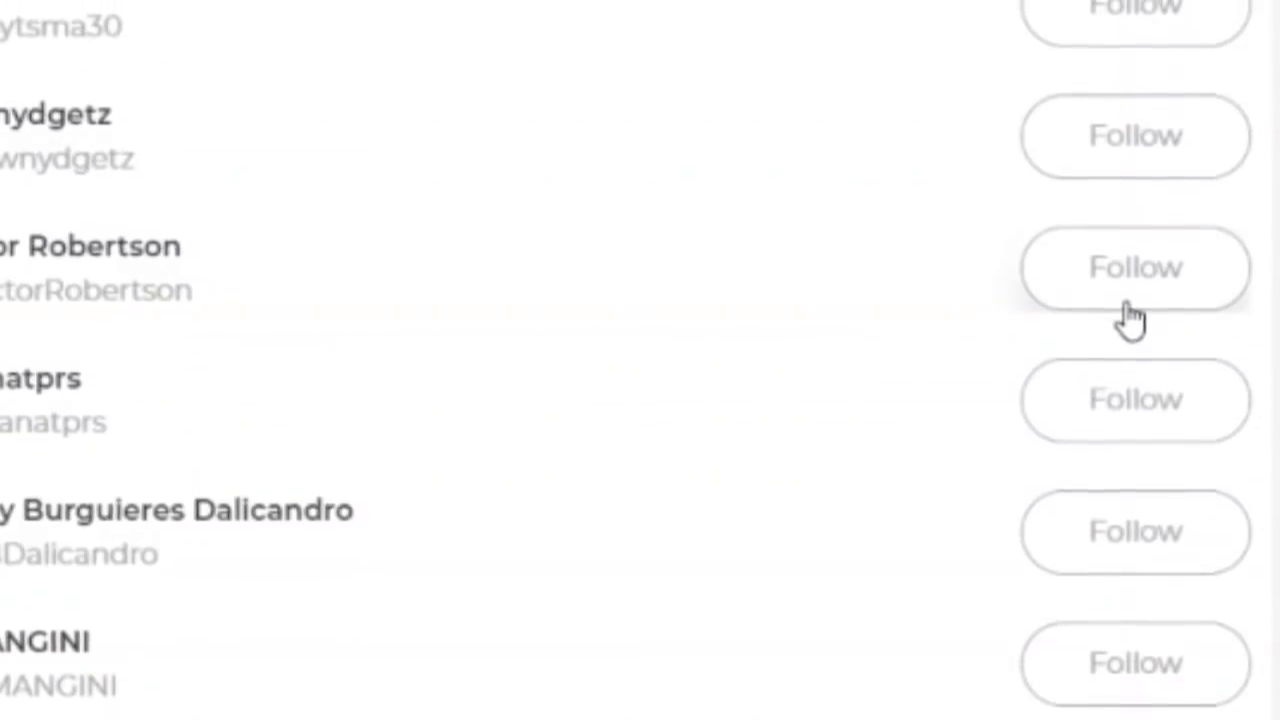
{"action": "scroll", "coordinate": [1131, 340], "scroll_direction": "down", "scroll_amount": 2}
{"action": "scroll", "coordinate": [1130, 342], "scroll_direction": "down", "scroll_amount": 1}
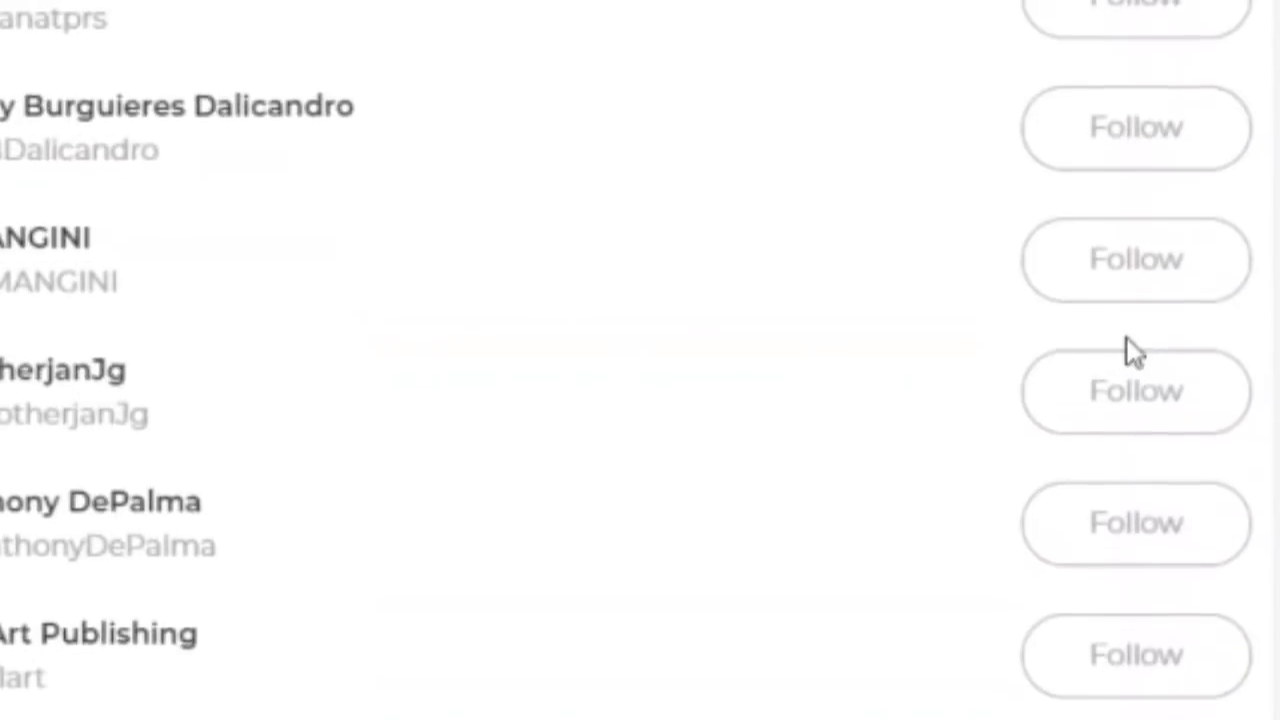